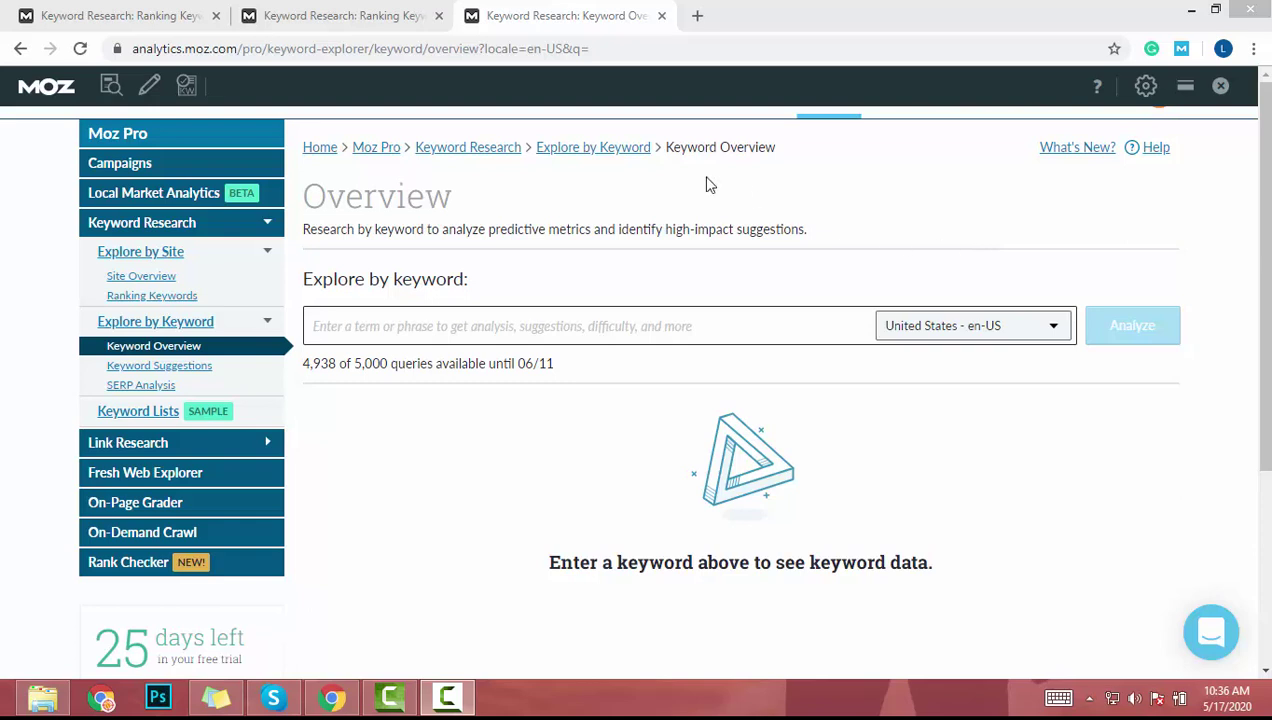
Review the difficulty and monthly volume of the keywords ranking for the charmeadventure.com summer destinations page.
{"action": "left_click", "coordinate": [82, 10]}
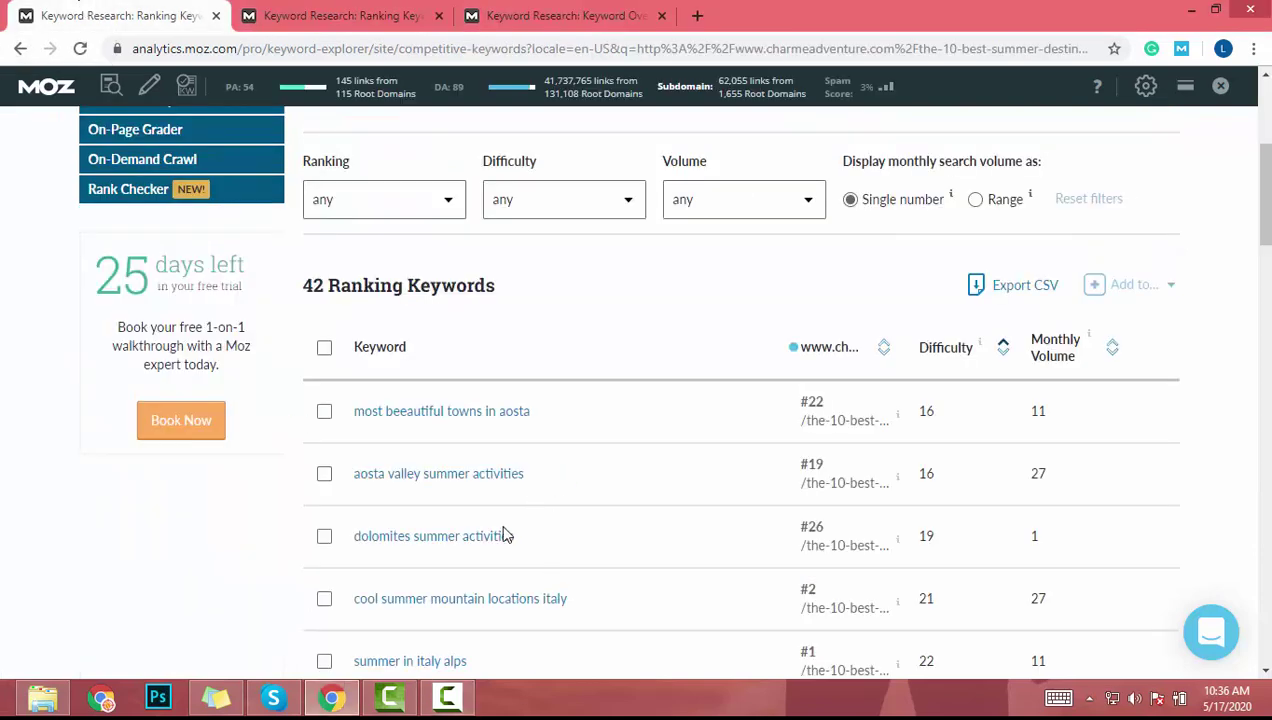
{"action": "scroll", "coordinate": [502, 533], "scroll_direction": "up", "scroll_amount": 2}
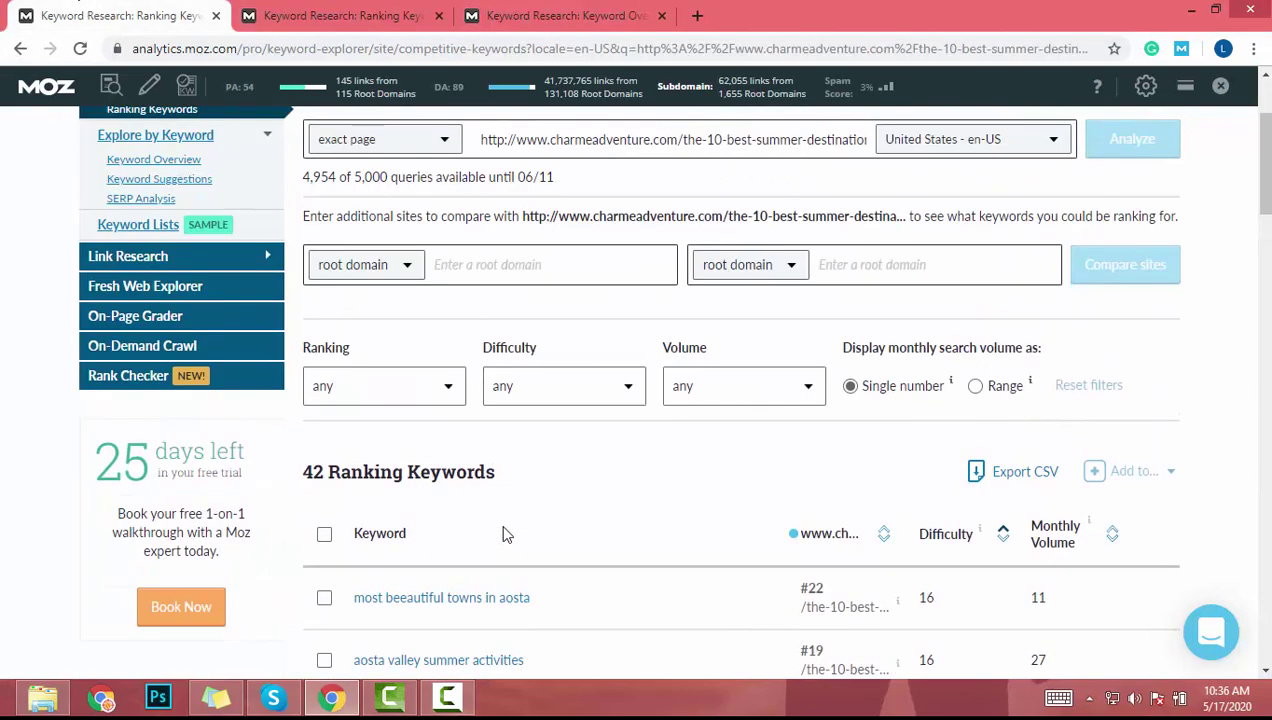
{"action": "scroll", "coordinate": [502, 533], "scroll_direction": "down", "scroll_amount": 2}
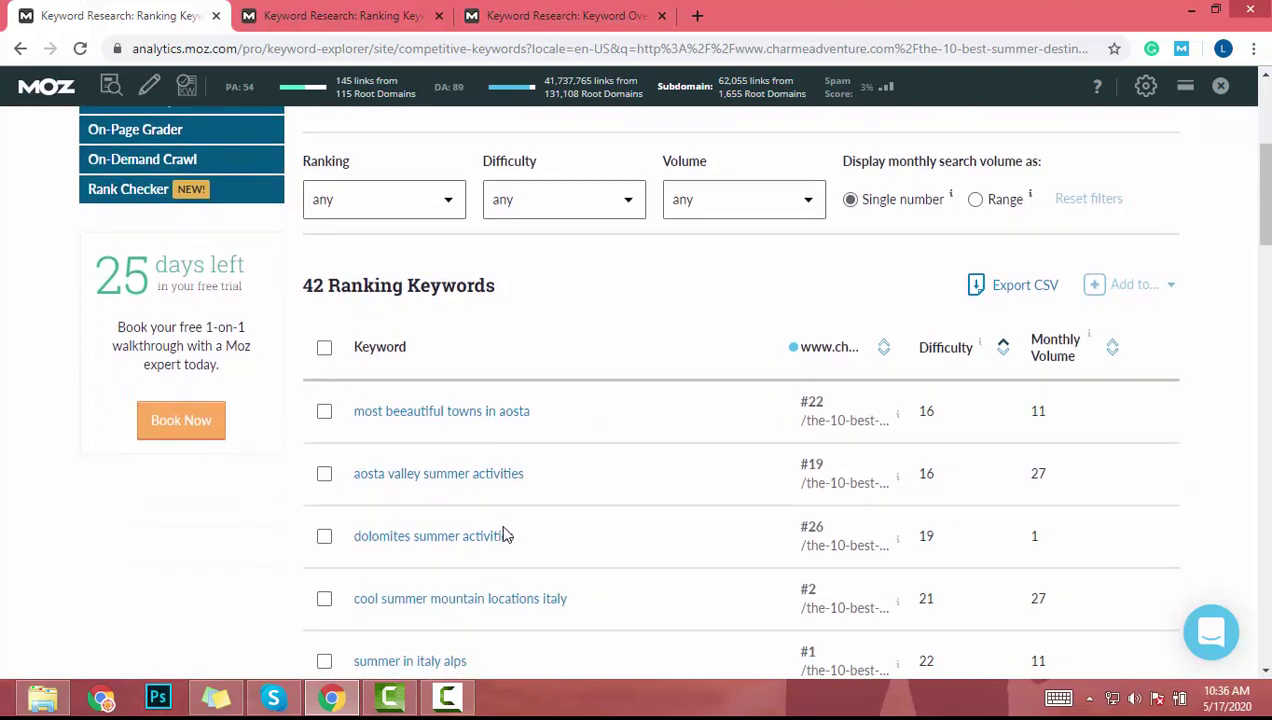
{"action": "scroll", "coordinate": [505, 535], "scroll_direction": "down", "scroll_amount": 2}
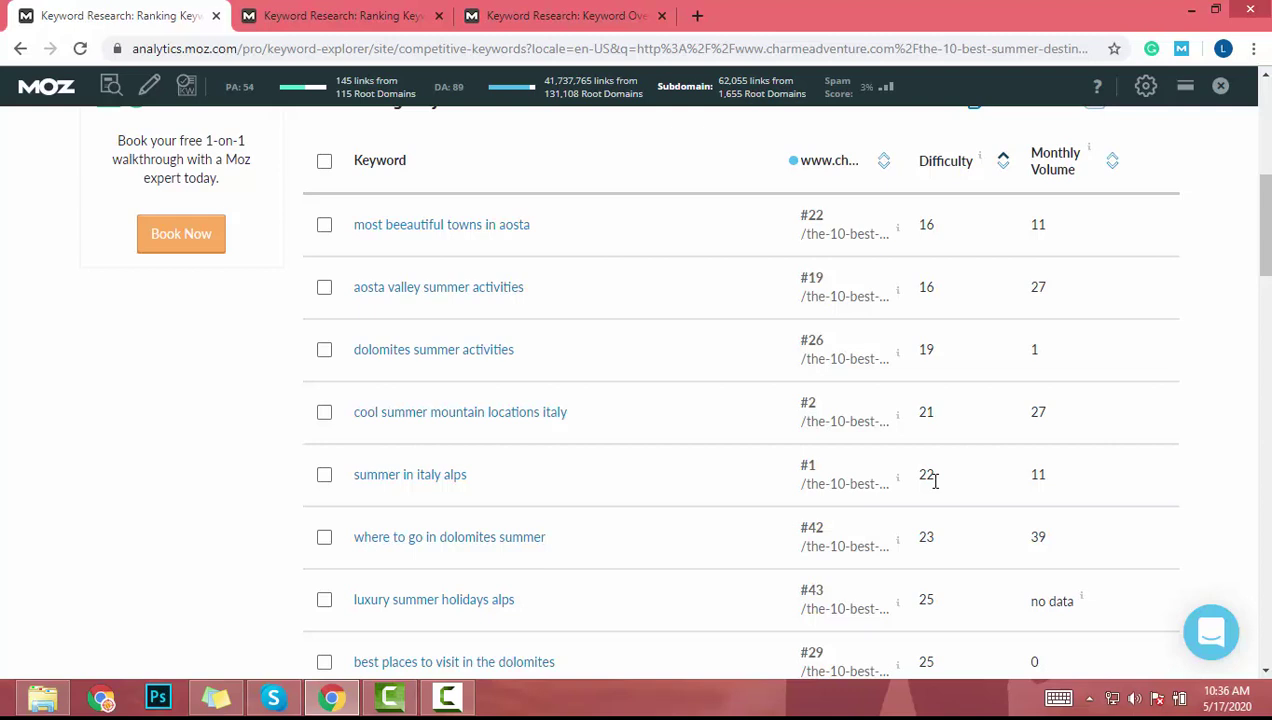
Review the ranking keywords of the thepointsguy.com coronavirus-italy-safe-travel page.
{"action": "left_click", "coordinate": [330, 15]}
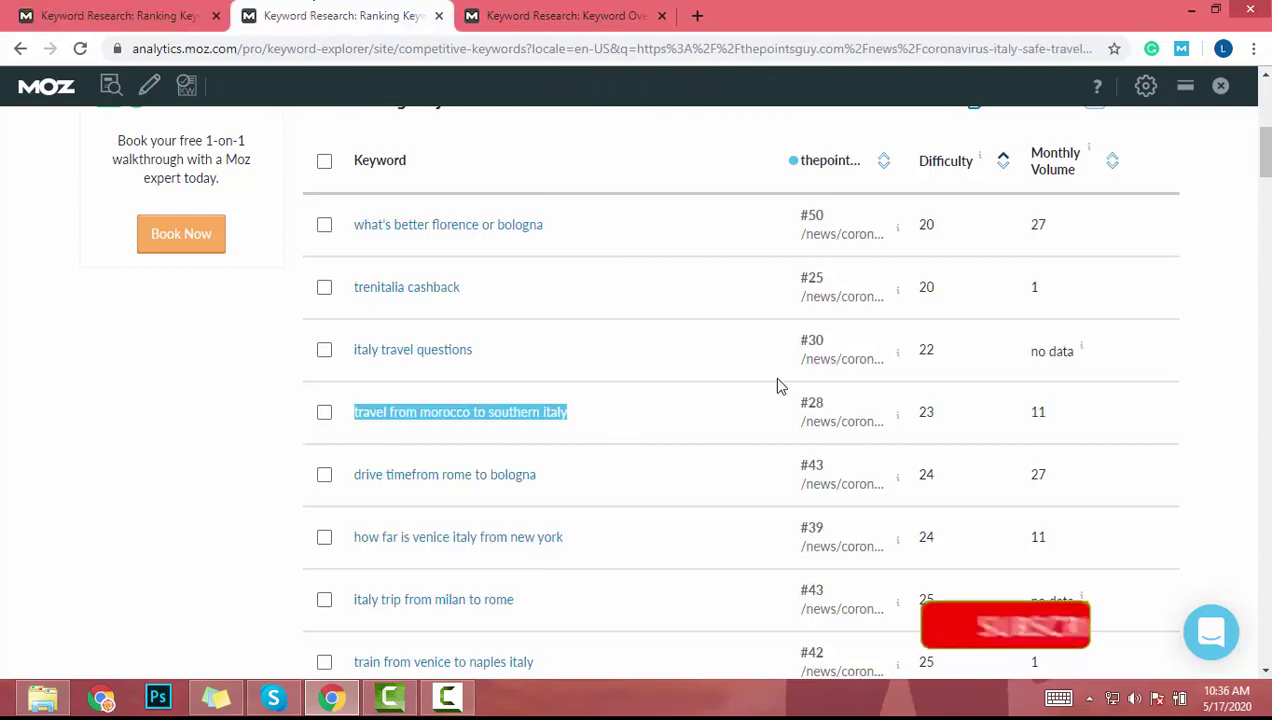
{"action": "scroll", "coordinate": [779, 386], "scroll_direction": "up", "scroll_amount": 6}
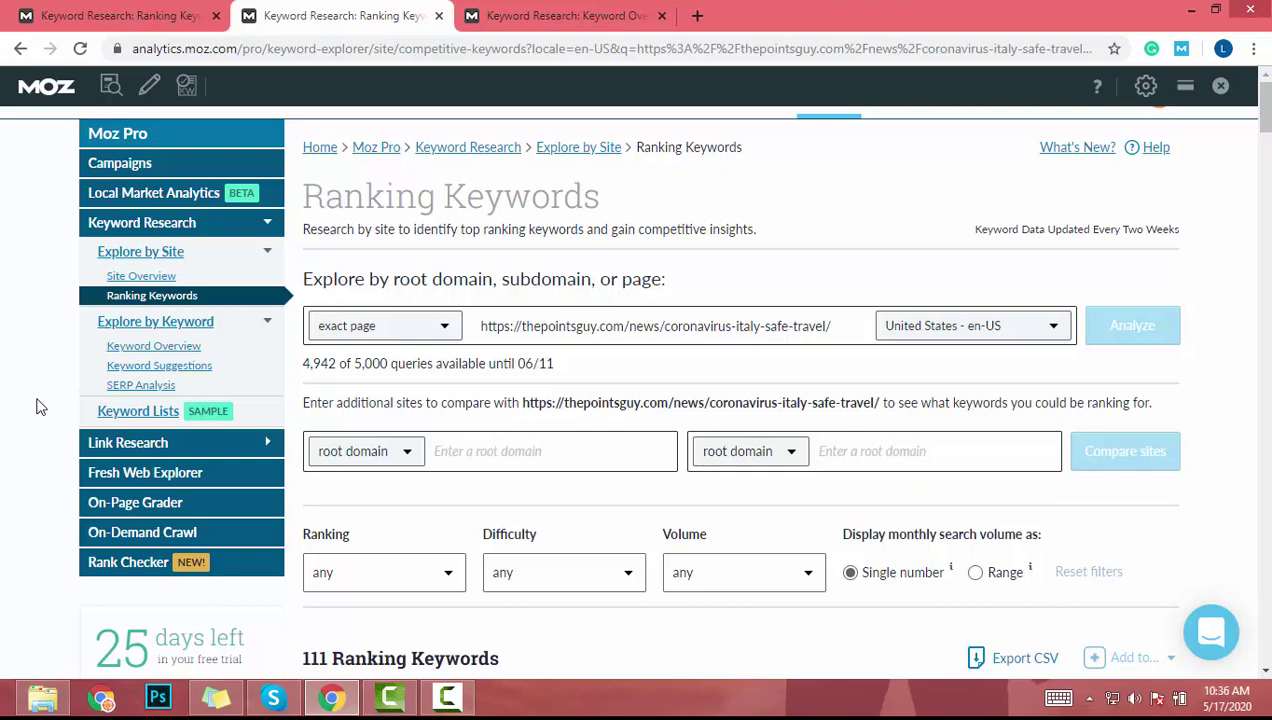
{"action": "scroll", "coordinate": [36, 407], "scroll_direction": "down", "scroll_amount": 3}
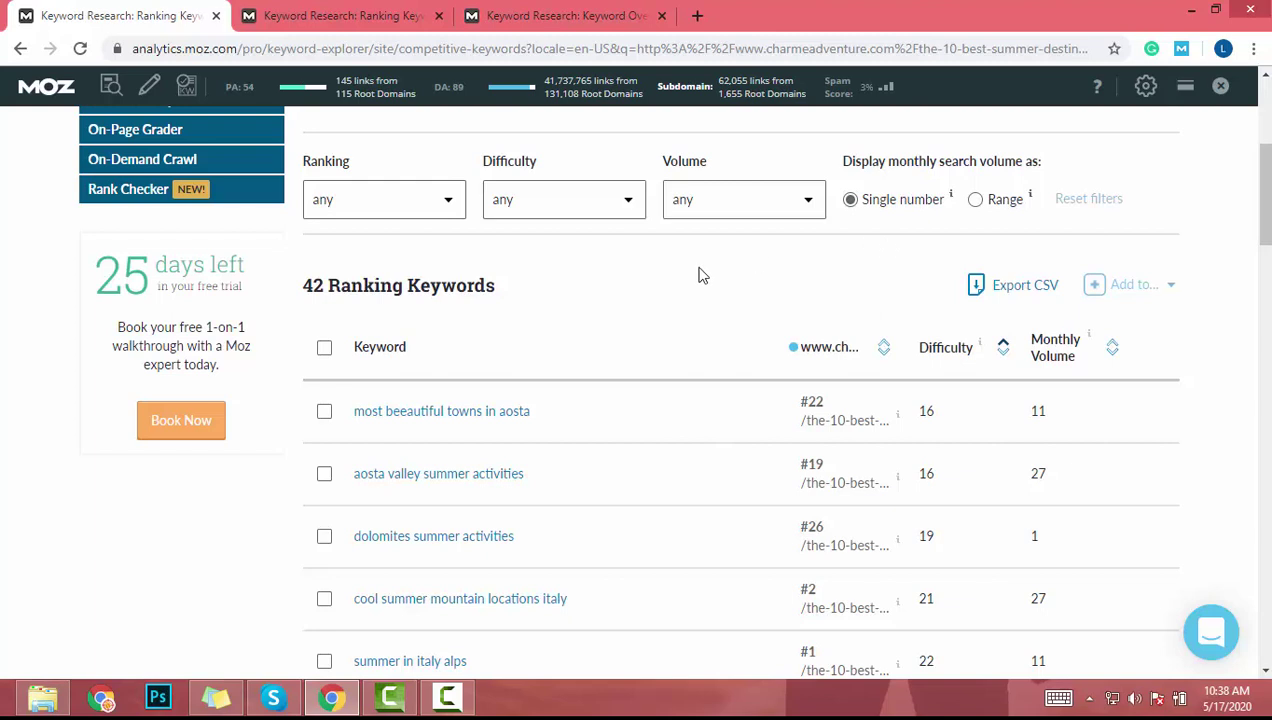
From the charmeadventure.com ranking keywords, open the keyword overview for "most beeautiful towns in aosta" and examine its metrics.
{"action": "scroll", "coordinate": [618, 597], "scroll_direction": "up", "scroll_amount": 2}
{"action": "scroll", "coordinate": [618, 597], "scroll_direction": "down", "scroll_amount": 2}
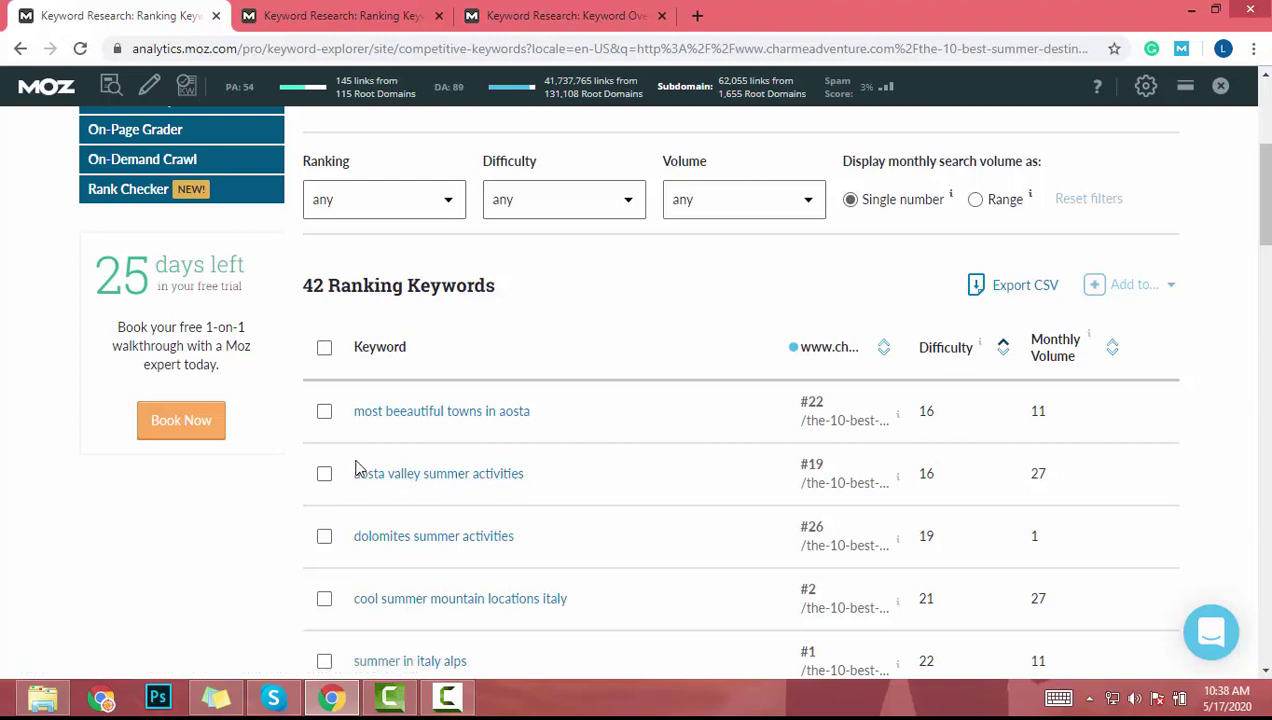
{"action": "left_click", "coordinate": [462, 422]}
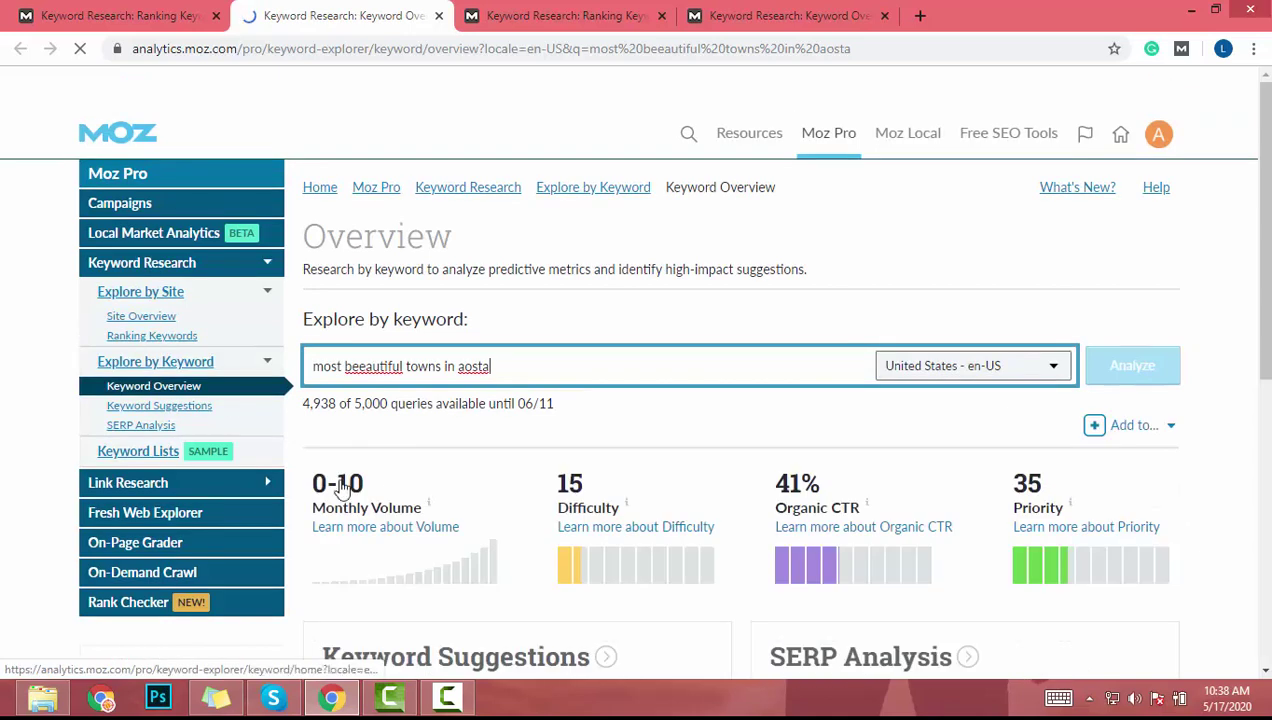
{"action": "scroll", "coordinate": [403, 473], "scroll_direction": "down", "scroll_amount": 1}
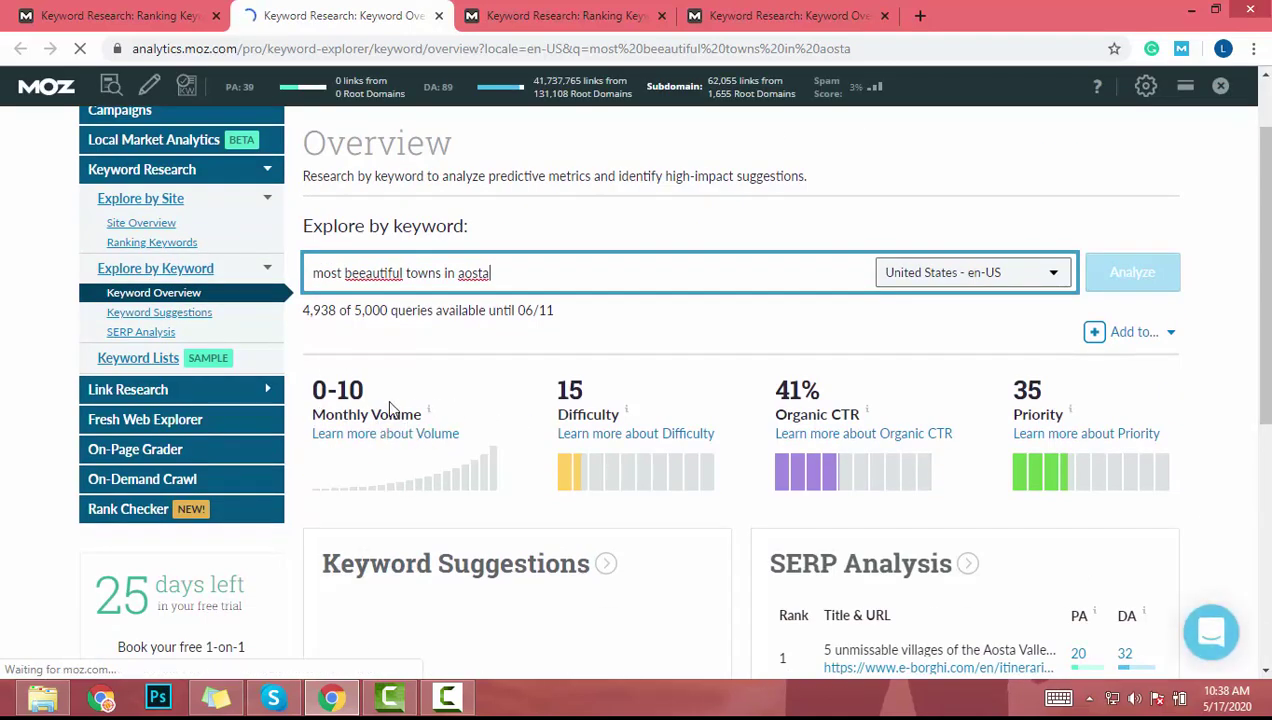
{"action": "mouse_move", "coordinate": [428, 414]}
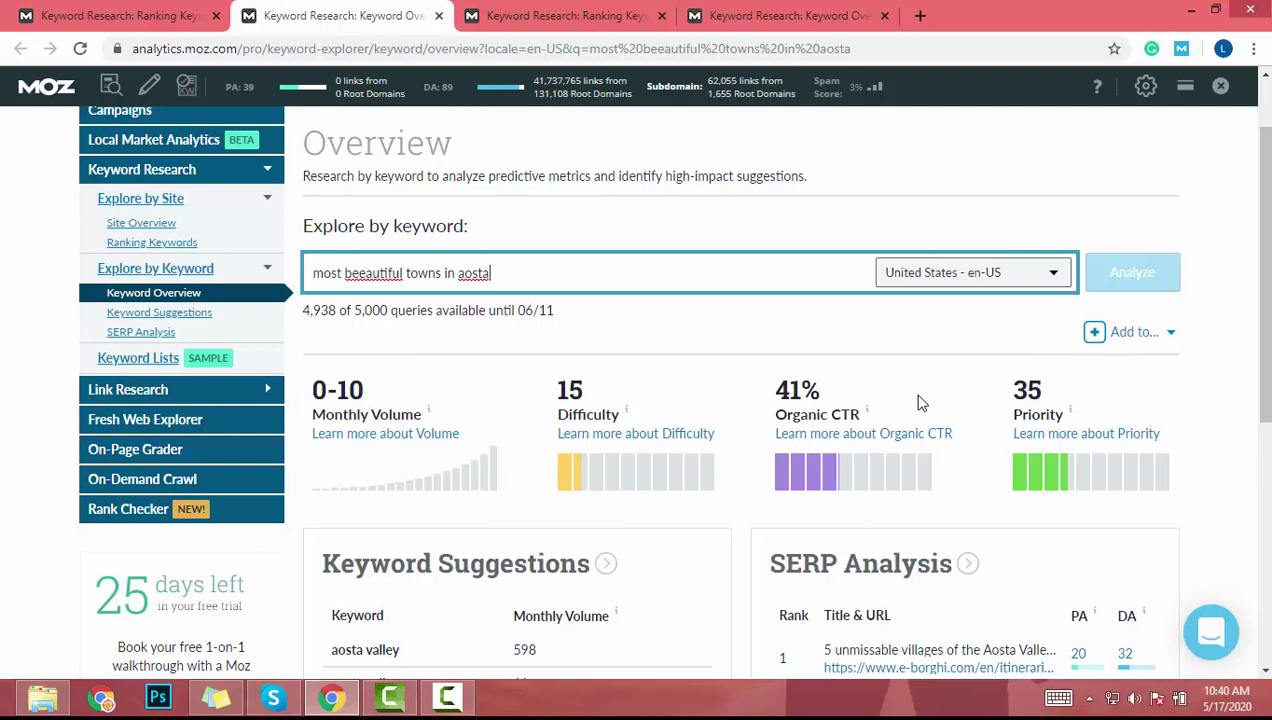
Open the full SERP analysis for the keyword and examine its SERP features and page-one organic results.
{"action": "scroll", "coordinate": [685, 464], "scroll_direction": "down", "scroll_amount": 3}
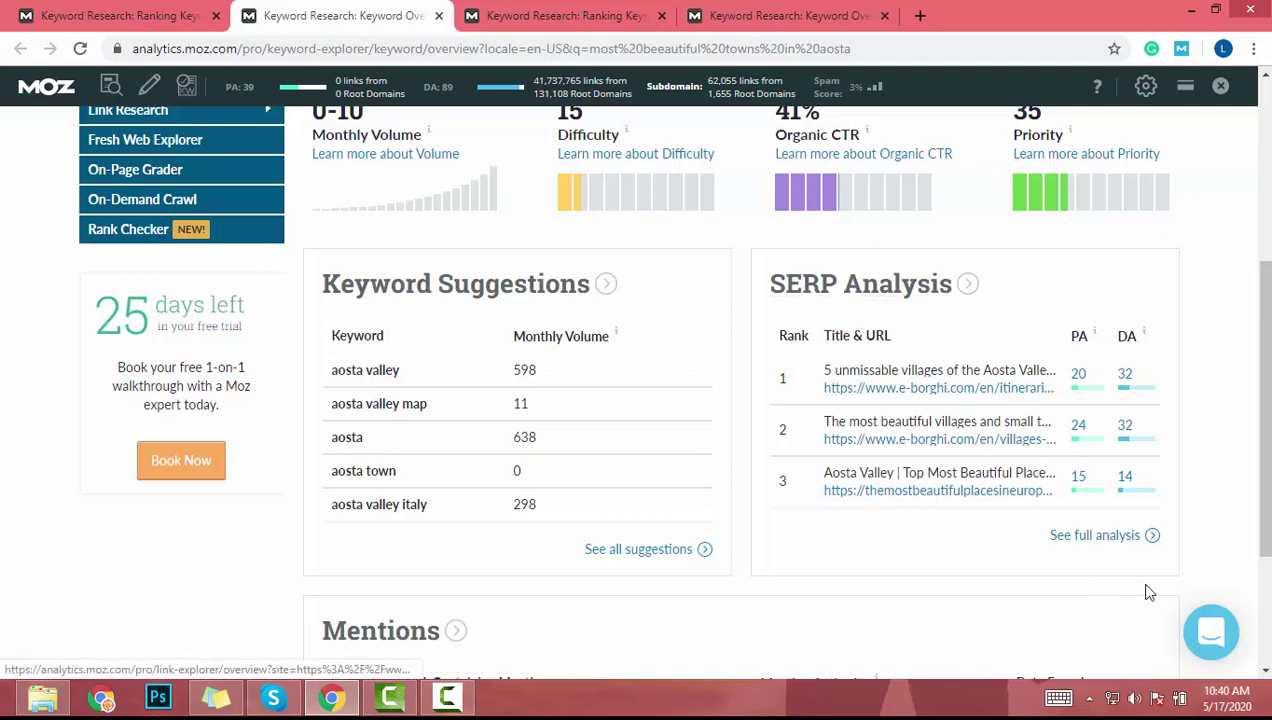
{"action": "left_click", "coordinate": [1108, 540]}
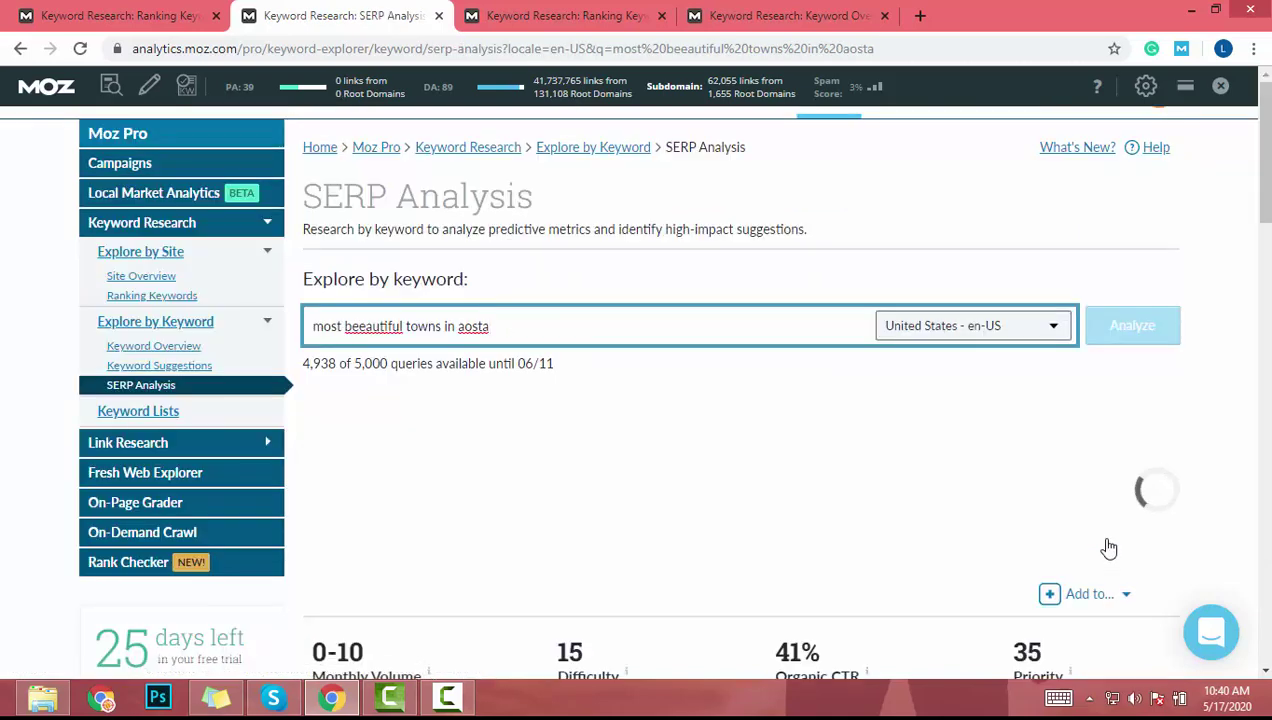
{"action": "scroll", "coordinate": [647, 500], "scroll_direction": "down", "scroll_amount": 2}
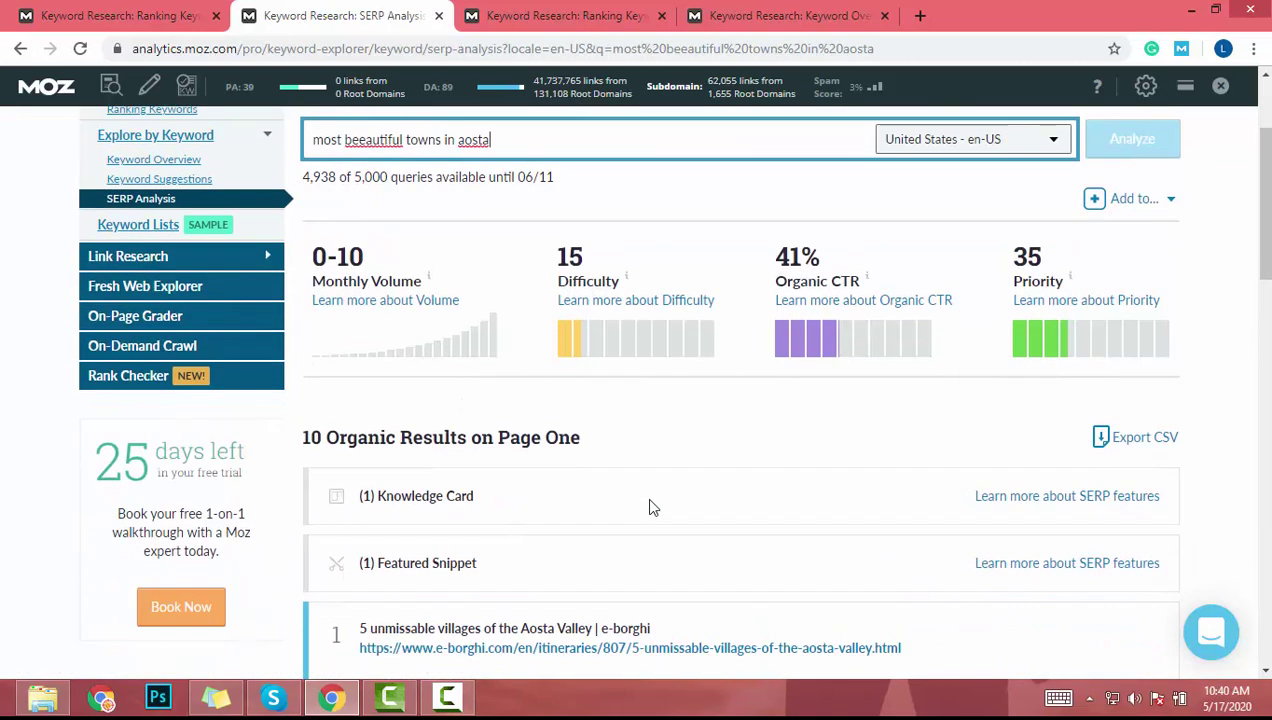
{"action": "scroll", "coordinate": [704, 509], "scroll_direction": "down", "scroll_amount": 3}
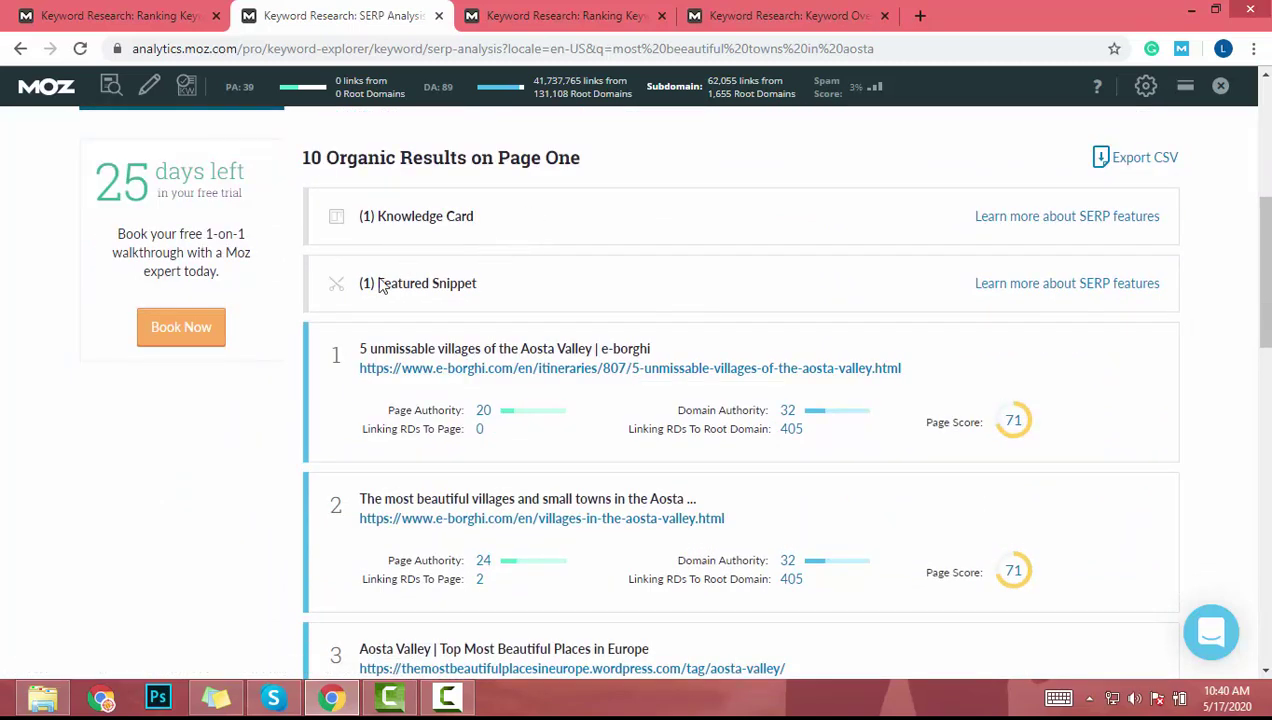
{"action": "scroll", "coordinate": [515, 280], "scroll_direction": "up", "scroll_amount": 1}
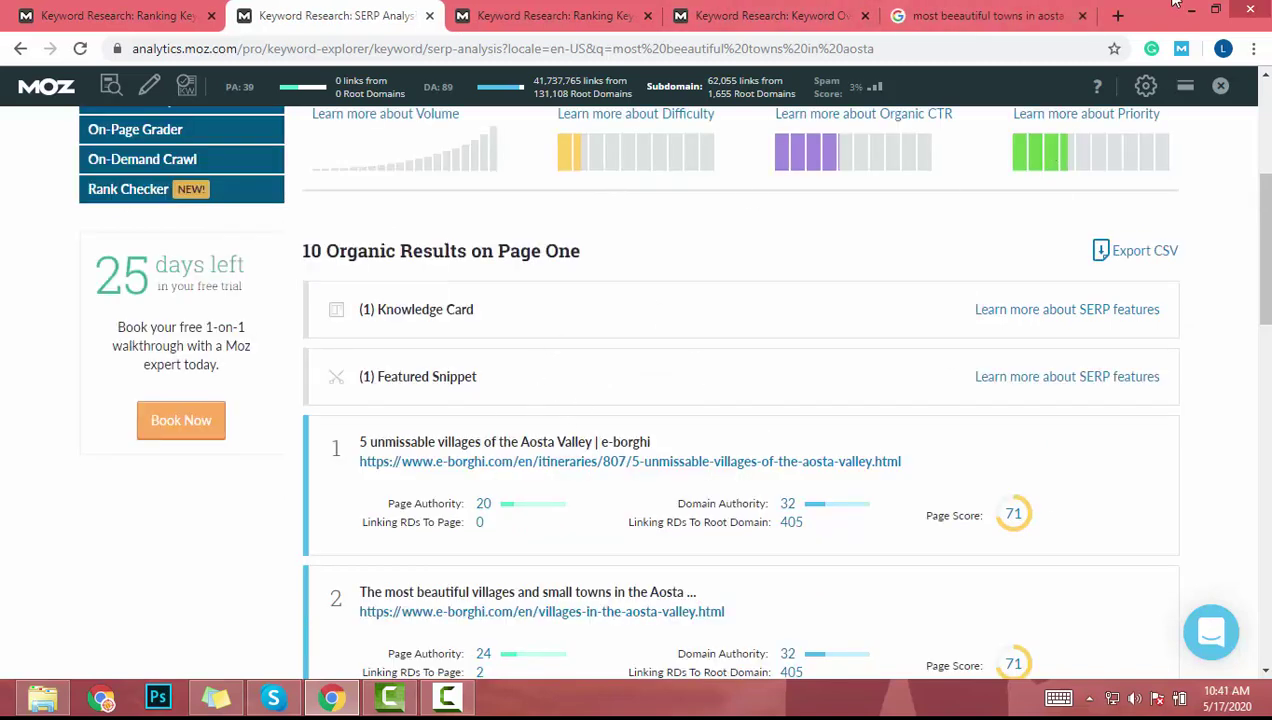
Switch to the Google results for "most beeautiful towns in aosta" and examine the featured snippet.
{"action": "left_click", "coordinate": [990, 15]}
{"action": "scroll", "coordinate": [599, 616], "scroll_direction": "up", "scroll_amount": 5}
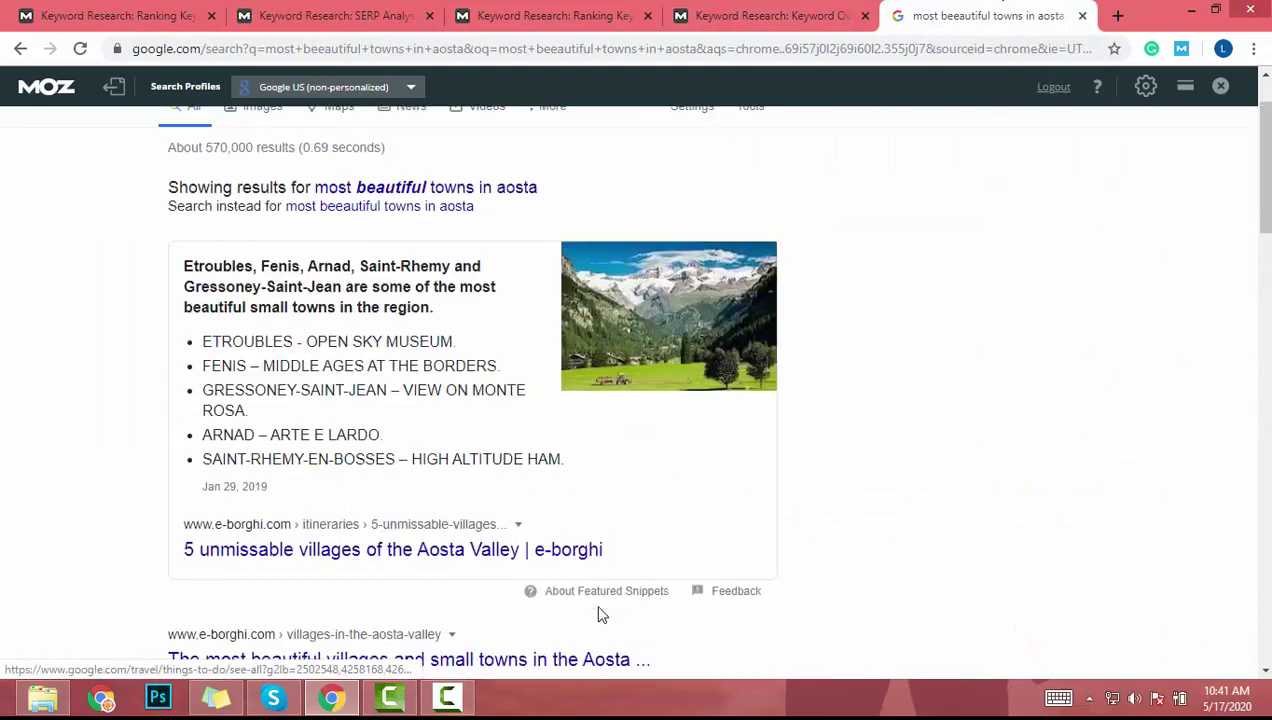
{"action": "scroll", "coordinate": [599, 616], "scroll_direction": "up", "scroll_amount": 1}
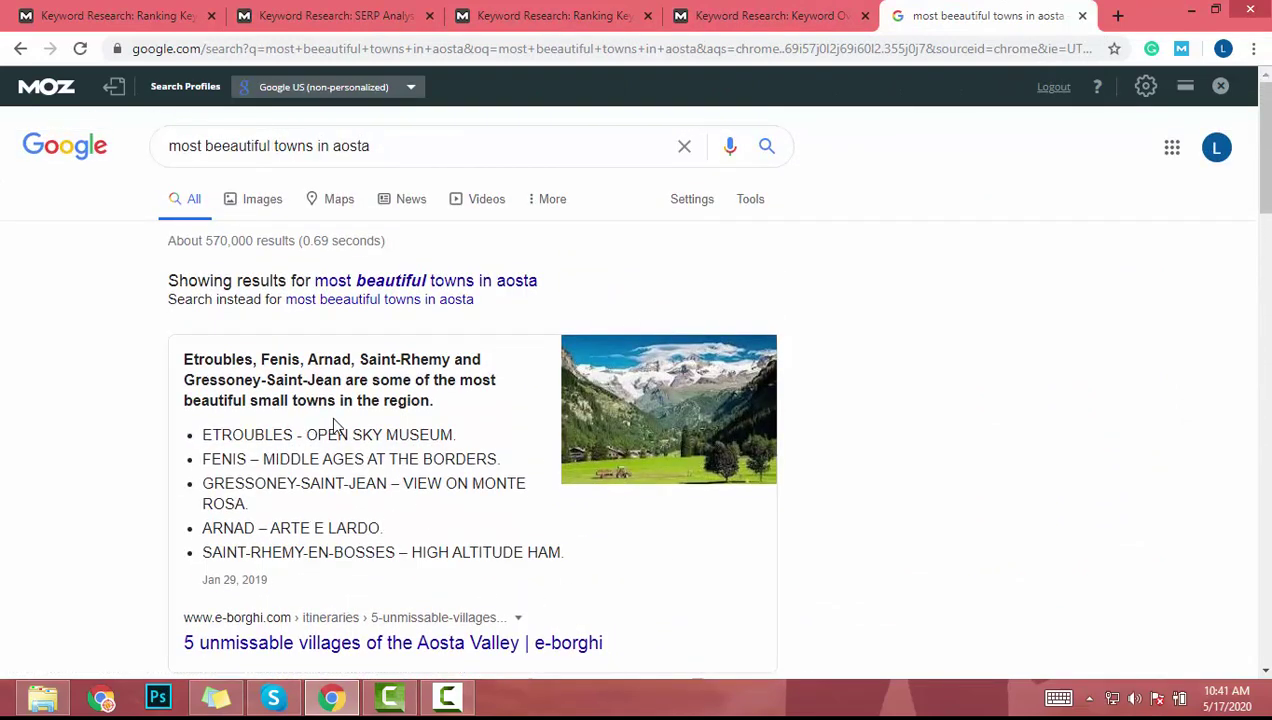
{"action": "scroll", "coordinate": [665, 439], "scroll_direction": "down", "scroll_amount": 2}
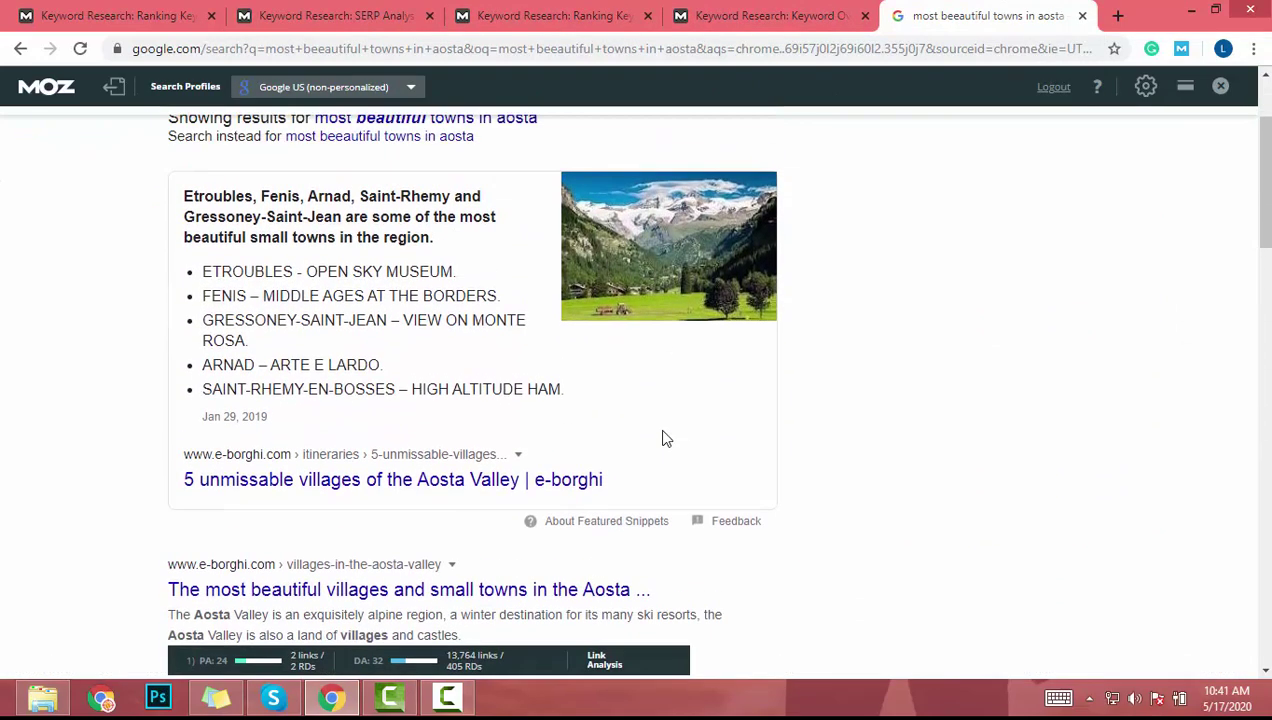
{"action": "scroll", "coordinate": [600, 455], "scroll_direction": "up", "scroll_amount": 2}
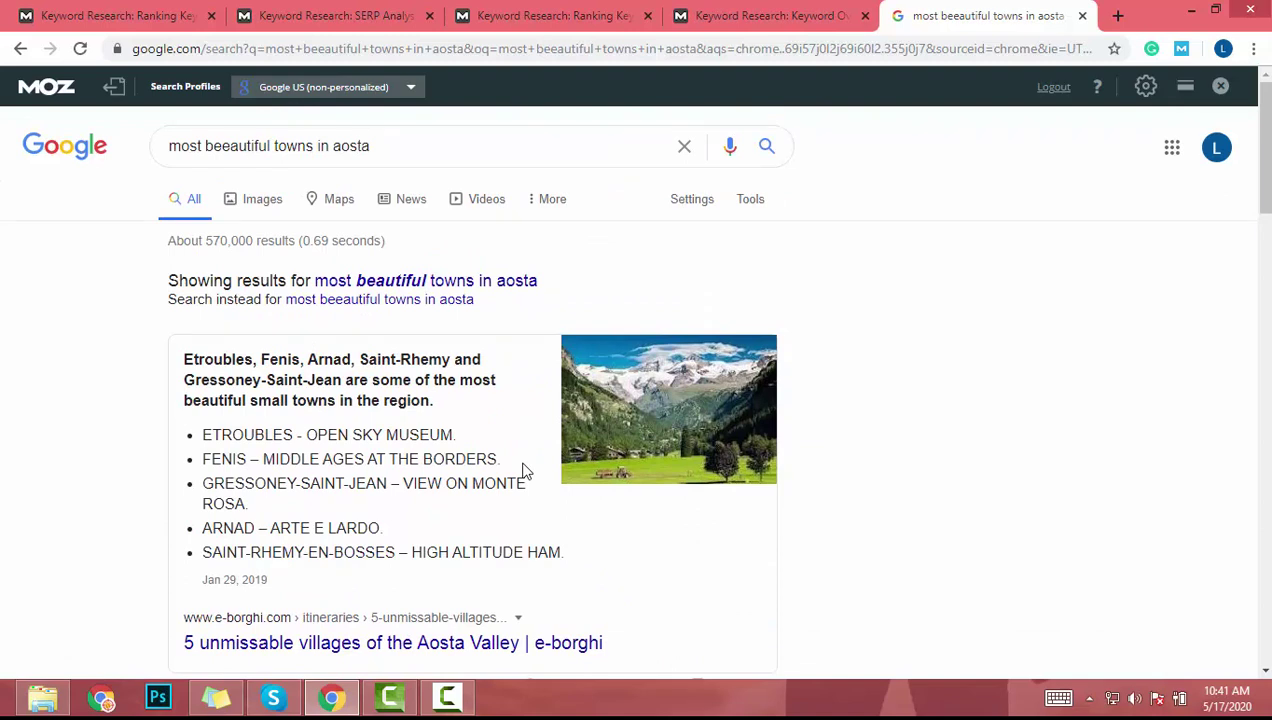
{"action": "scroll", "coordinate": [525, 470], "scroll_direction": "down", "scroll_amount": 1}
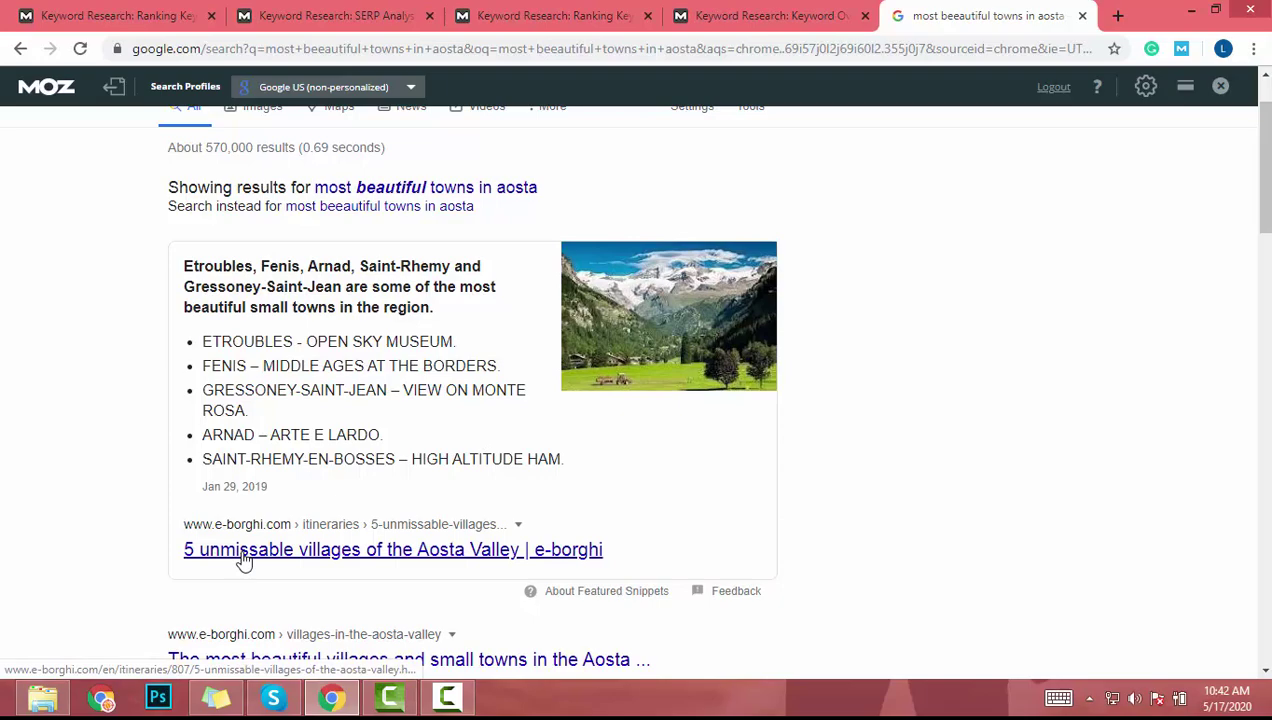
Examine the organic Google results below the featured snippet, comparing their titles and their page and domain authority.
{"action": "scroll", "coordinate": [243, 559], "scroll_direction": "down", "scroll_amount": 4}
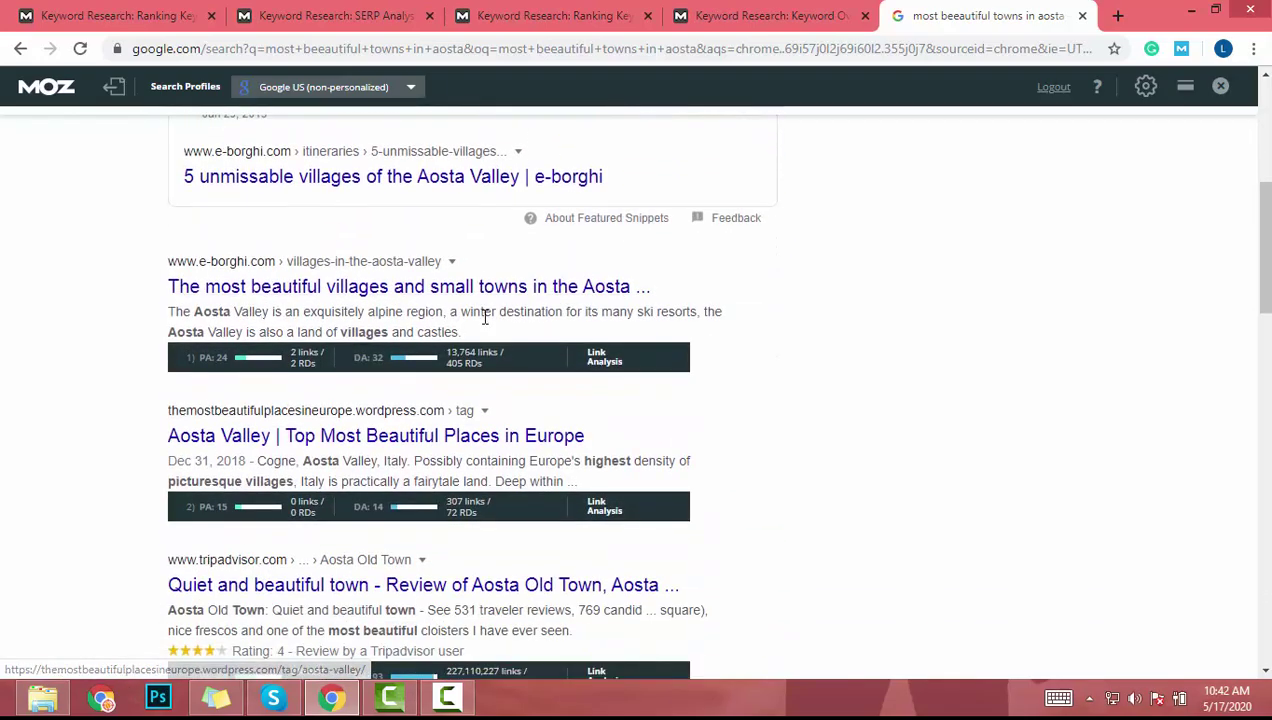
{"action": "scroll", "coordinate": [318, 574], "scroll_direction": "down", "scroll_amount": 4}
{"action": "scroll", "coordinate": [316, 552], "scroll_direction": "down", "scroll_amount": 7}
{"action": "scroll", "coordinate": [312, 542], "scroll_direction": "up", "scroll_amount": 6}
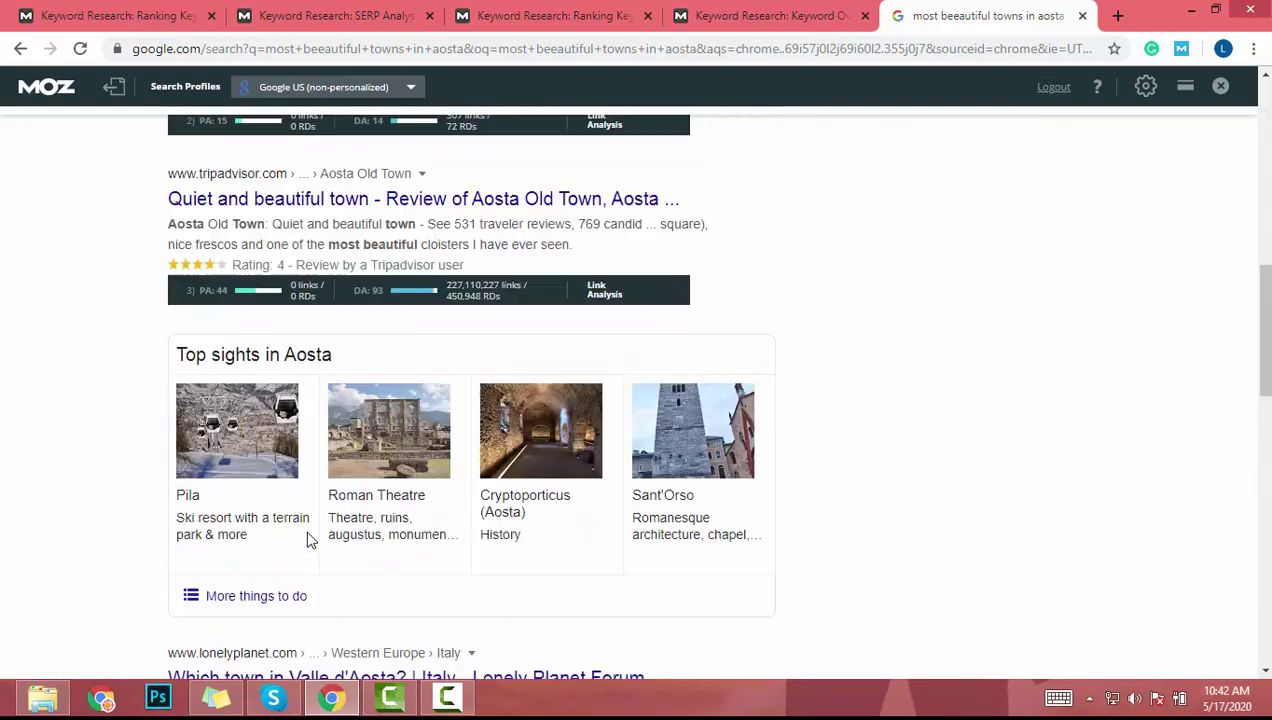
{"action": "scroll", "coordinate": [310, 540], "scroll_direction": "up", "scroll_amount": 10}
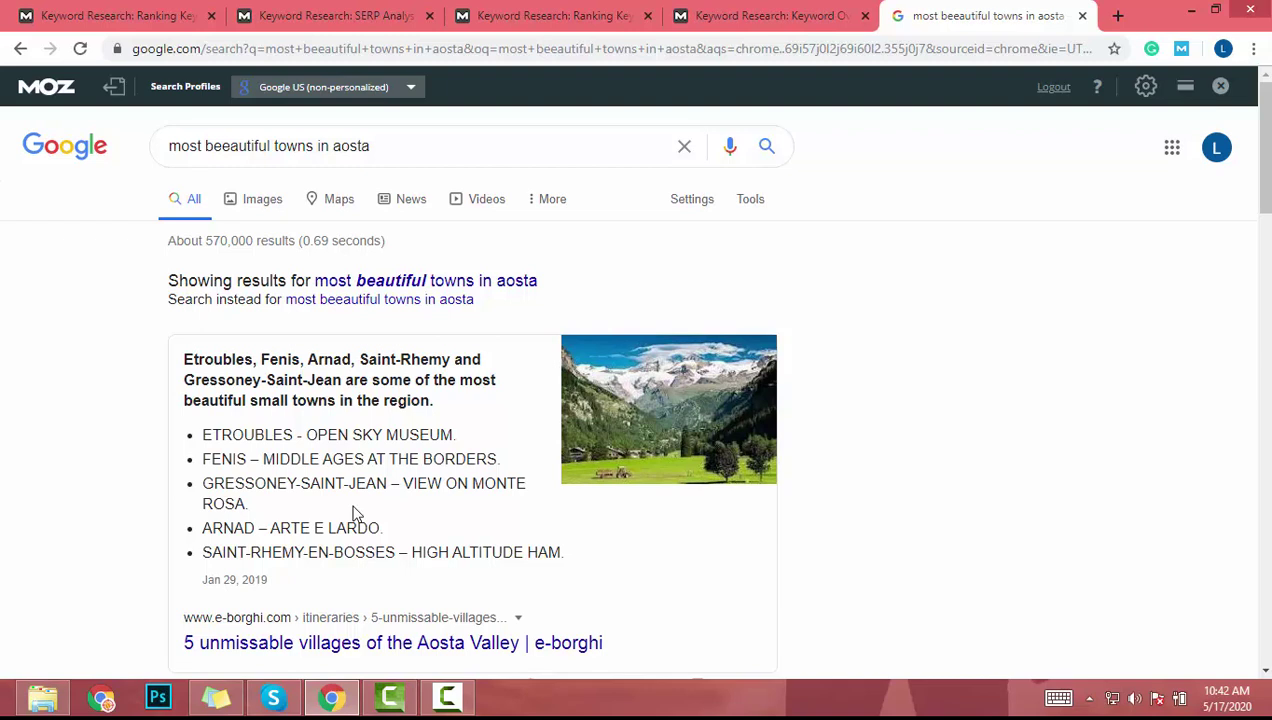
{"action": "scroll", "coordinate": [357, 514], "scroll_direction": "down", "scroll_amount": 2}
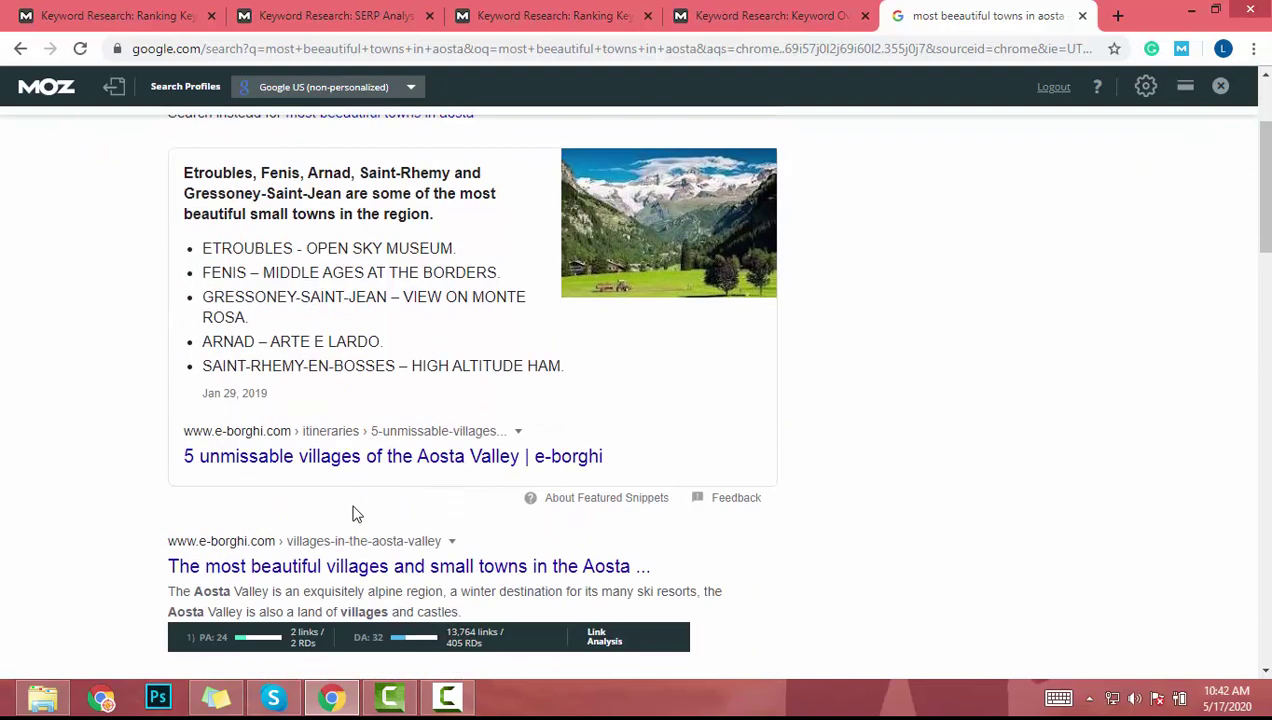
{"action": "scroll", "coordinate": [352, 514], "scroll_direction": "up", "scroll_amount": 2}
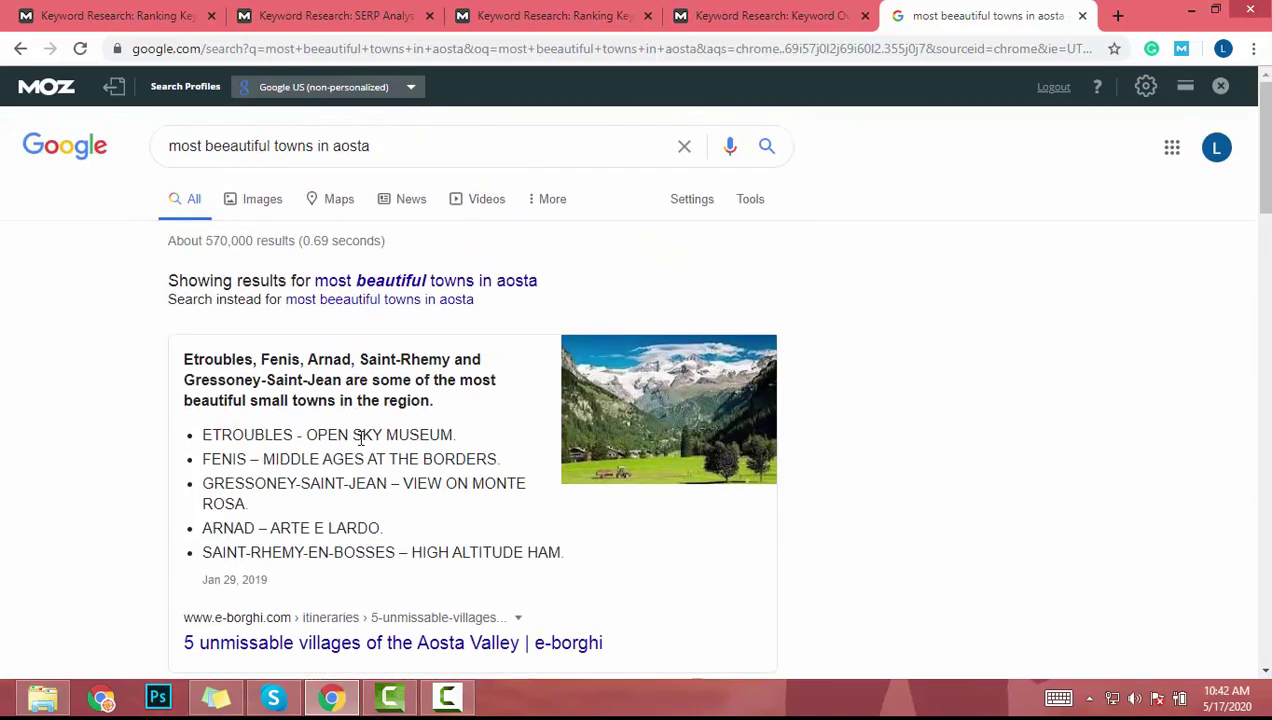
{"action": "scroll", "coordinate": [395, 403], "scroll_direction": "down", "scroll_amount": 4}
{"action": "scroll", "coordinate": [395, 403], "scroll_direction": "down", "scroll_amount": 1}
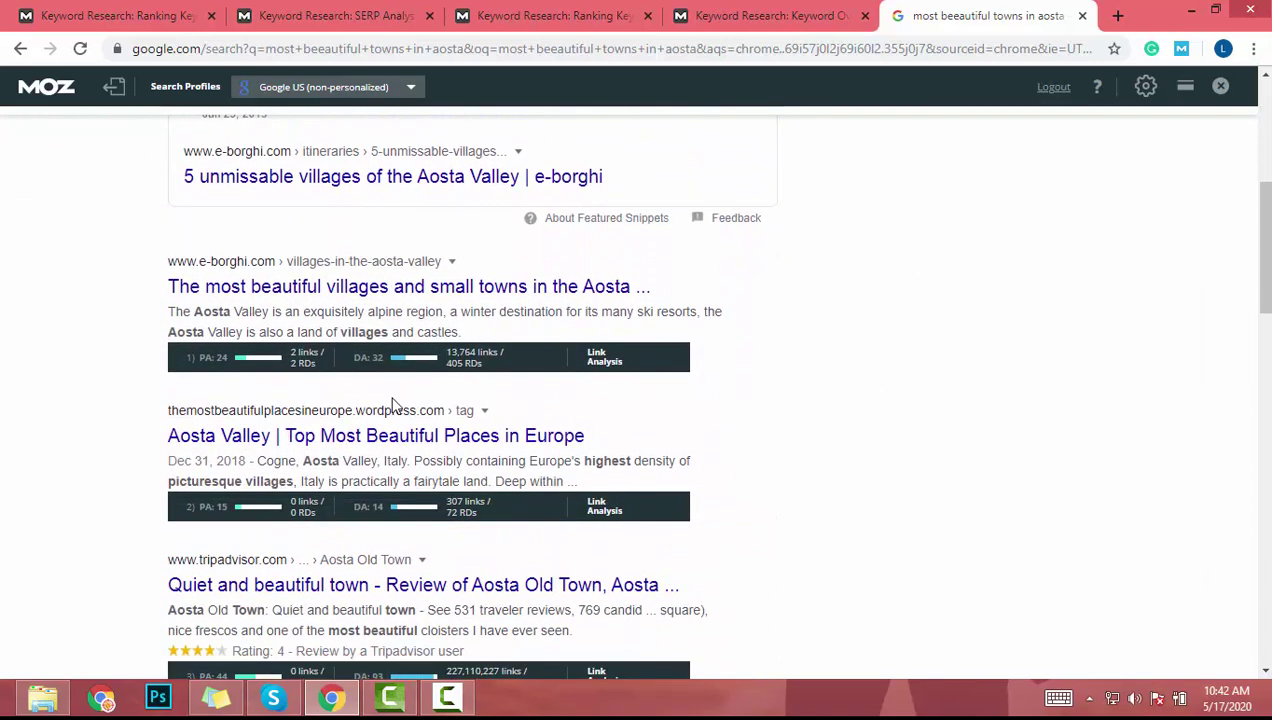
{"action": "scroll", "coordinate": [395, 403], "scroll_direction": "down", "scroll_amount": 5}
{"action": "scroll", "coordinate": [395, 403], "scroll_direction": "up", "scroll_amount": 5}
{"action": "scroll", "coordinate": [395, 395], "scroll_direction": "down", "scroll_amount": 1}
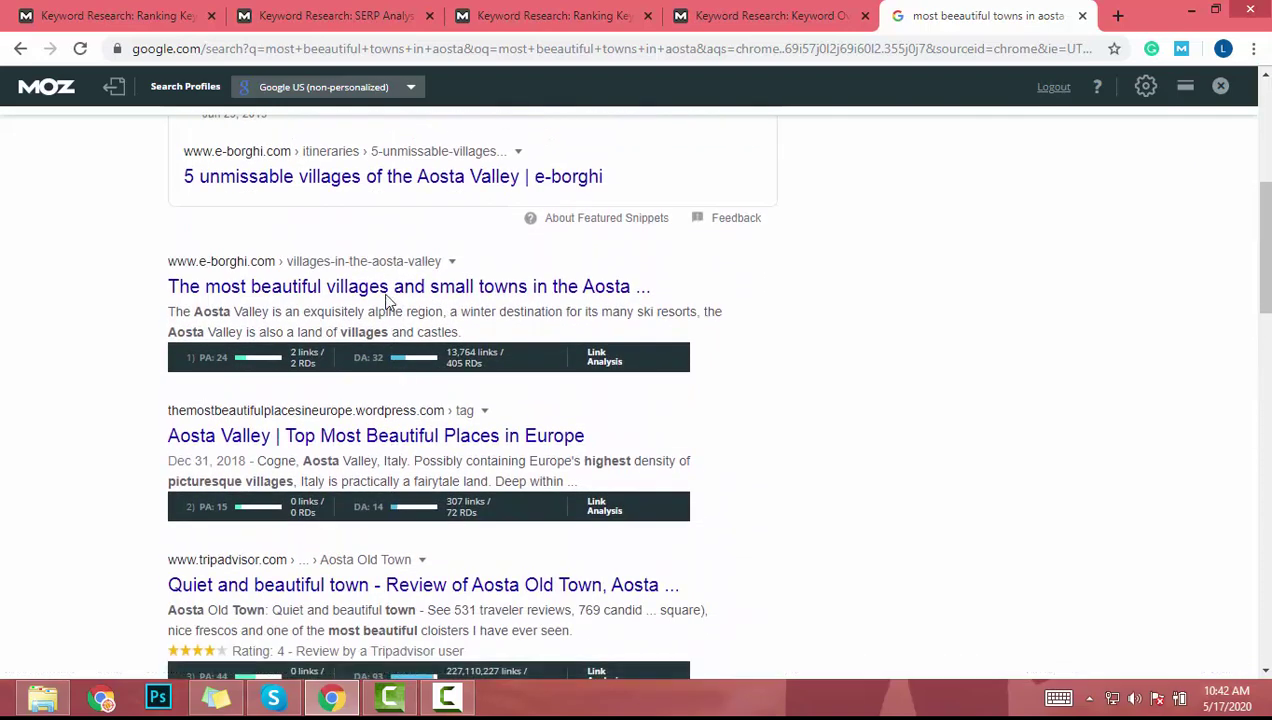
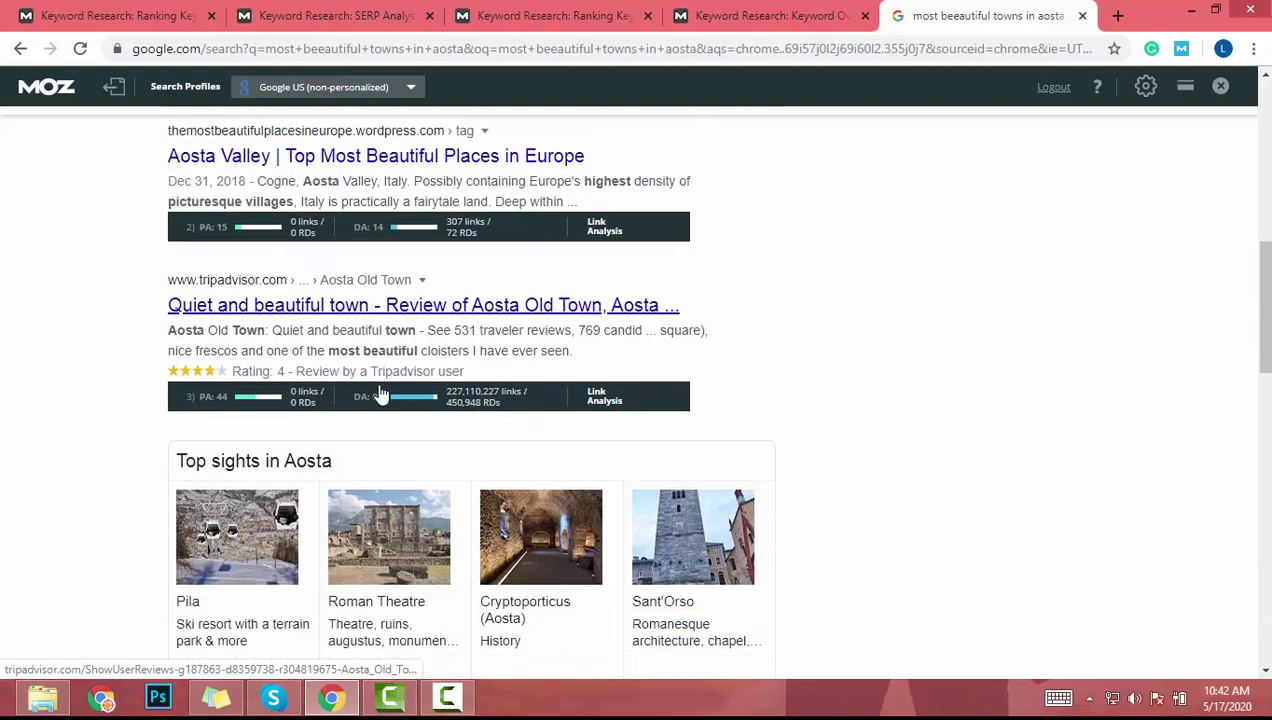
{"action": "scroll", "coordinate": [380, 392], "scroll_direction": "down", "scroll_amount": 1}
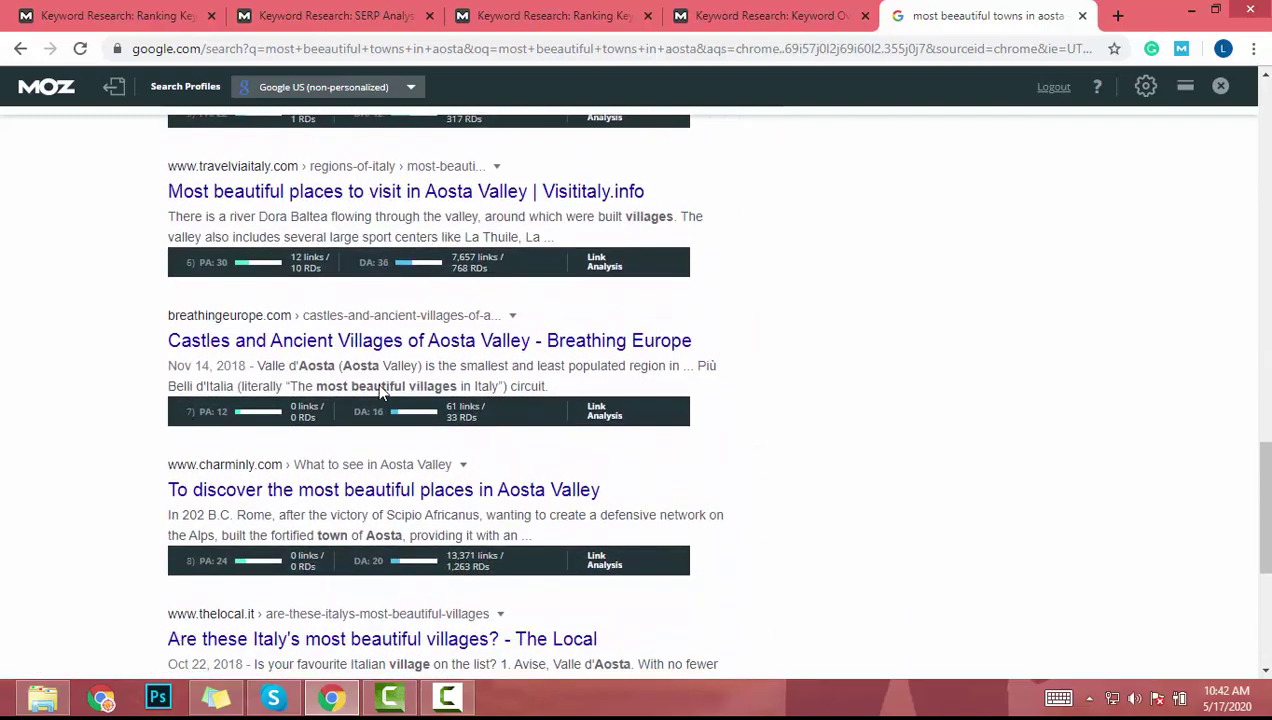
{"action": "scroll", "coordinate": [388, 392], "scroll_direction": "up", "scroll_amount": 20}
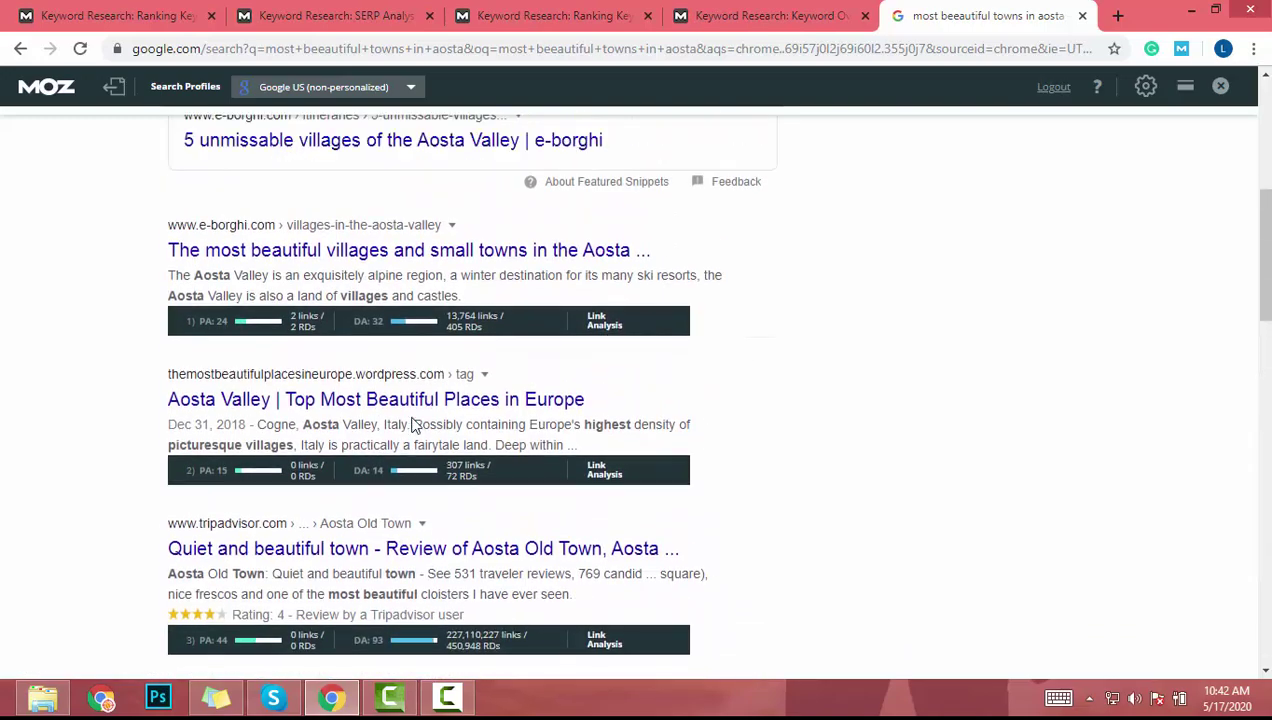
Return to the keyword's SERP analysis and compare page authority, domain authority and linking domains of the top organic results.
{"action": "key", "text": "ctrl+1"}
{"action": "left_click", "coordinate": [355, 12]}
{"action": "scroll", "coordinate": [542, 471], "scroll_direction": "down", "scroll_amount": 2}
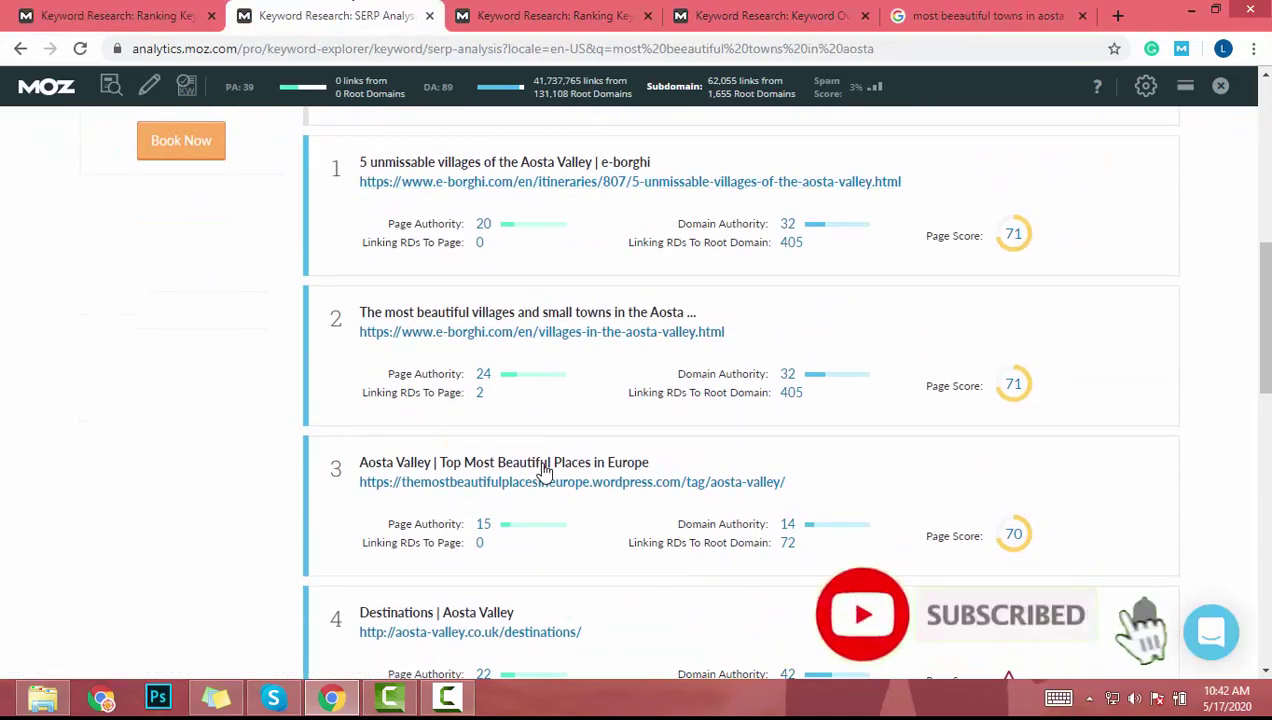
{"action": "scroll", "coordinate": [542, 471], "scroll_direction": "up", "scroll_amount": 3}
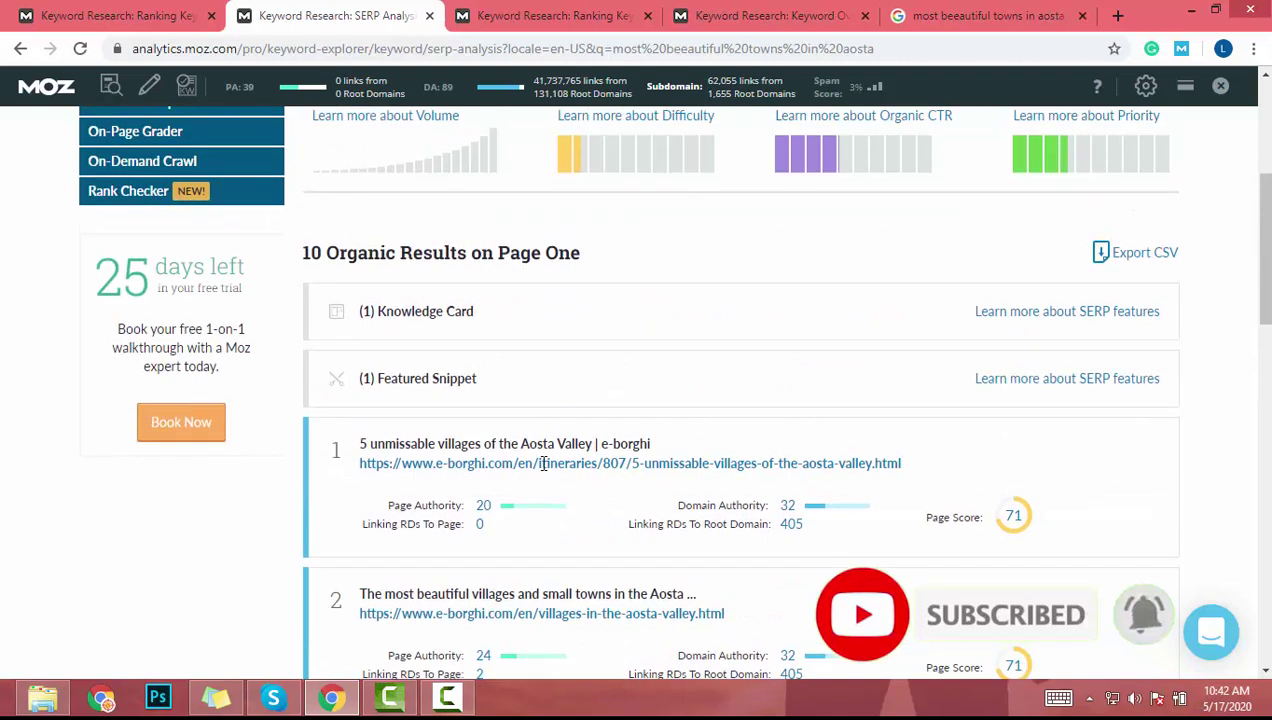
{"action": "scroll", "coordinate": [543, 471], "scroll_direction": "down", "scroll_amount": 2}
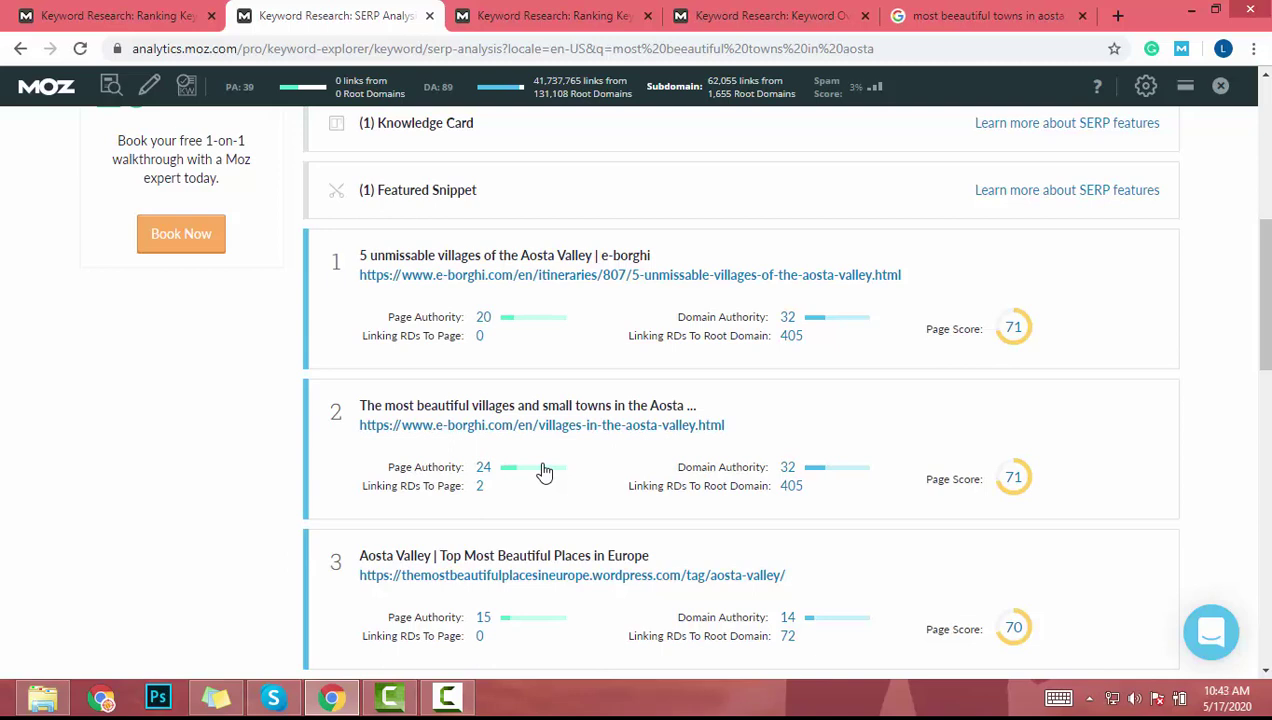
{"action": "scroll", "coordinate": [543, 471], "scroll_direction": "down", "scroll_amount": 2}
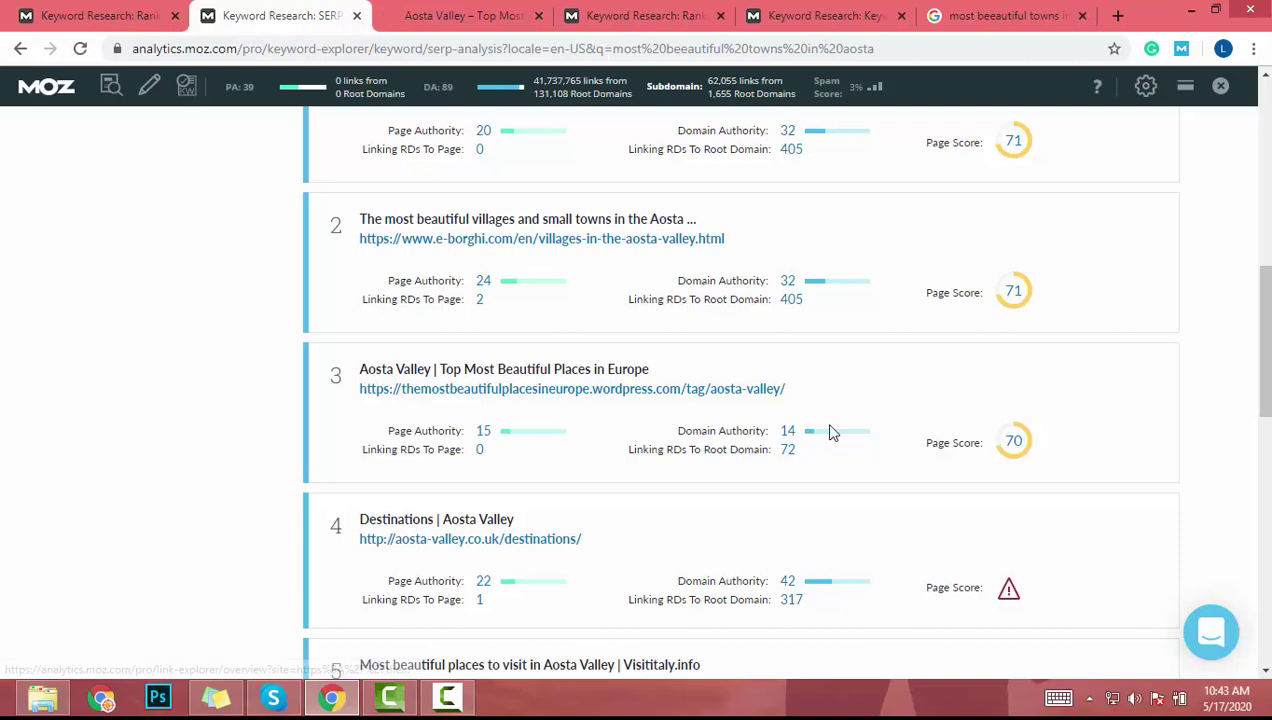
Examine the page authority, domain authority and linking domains of the lower page-one results, down to the tenth.
{"action": "scroll", "coordinate": [548, 458], "scroll_direction": "down", "scroll_amount": 7}
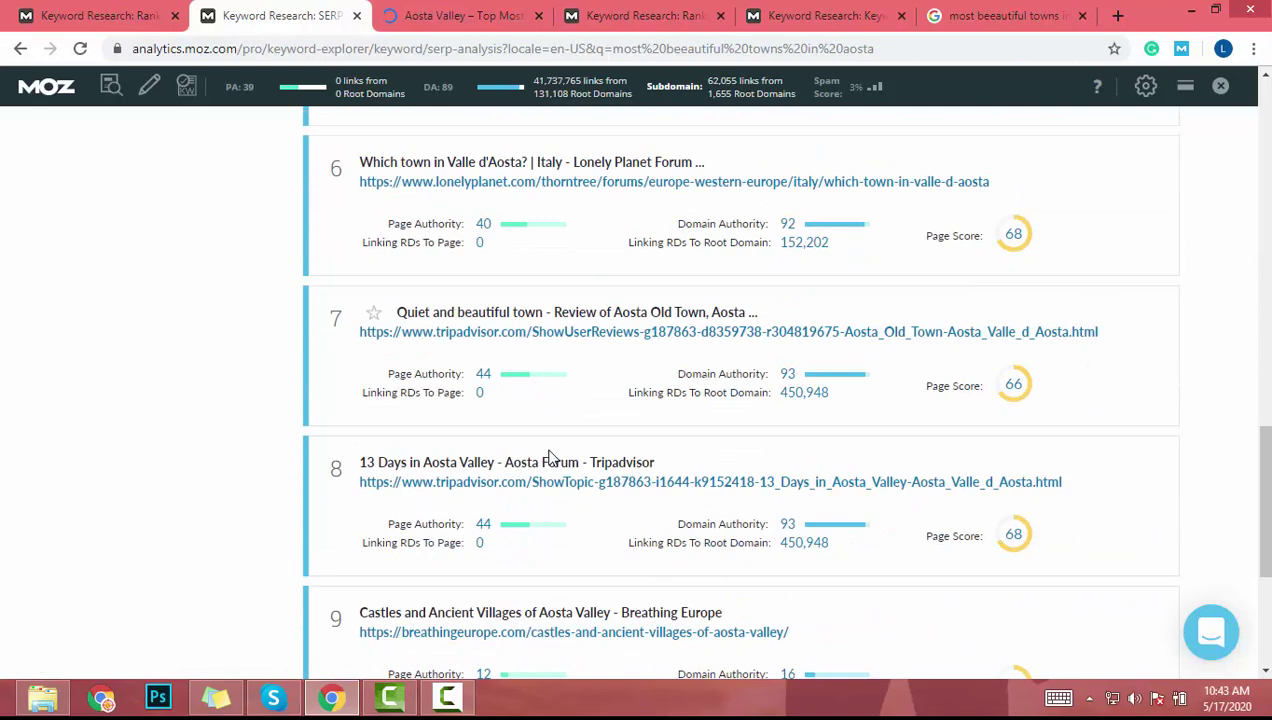
{"action": "scroll", "coordinate": [548, 458], "scroll_direction": "down", "scroll_amount": 4}
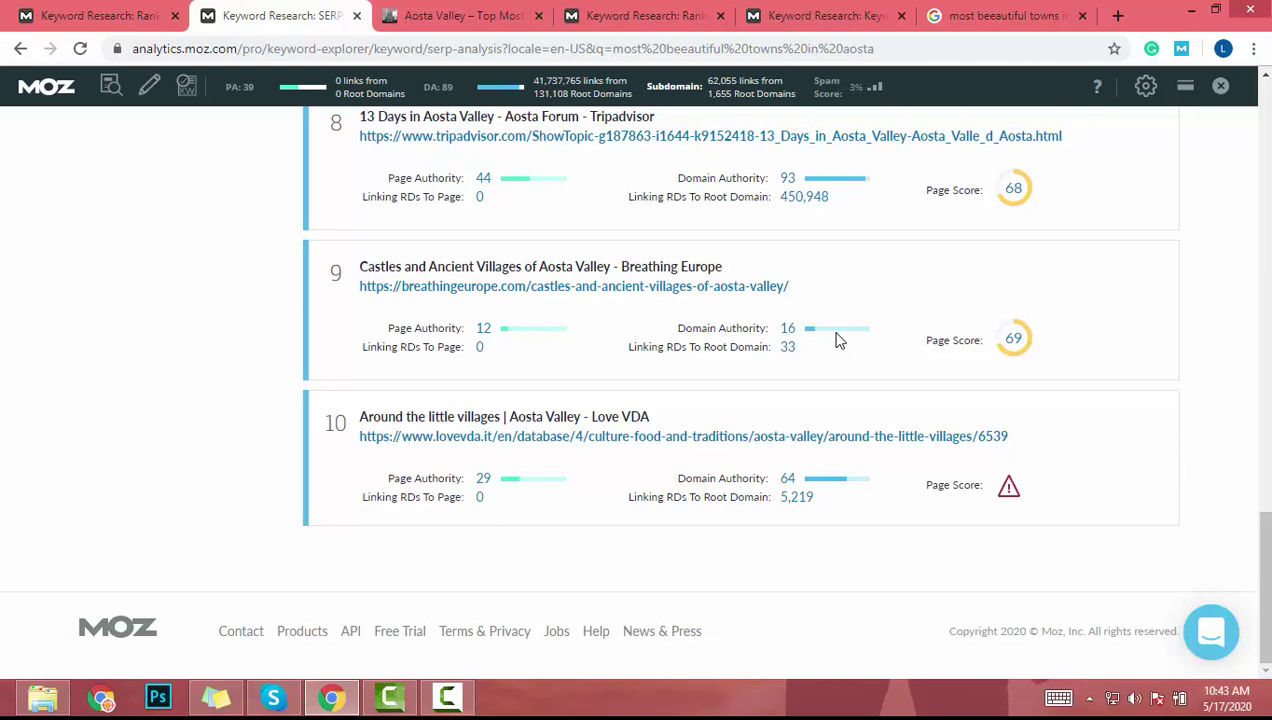
{"action": "scroll", "coordinate": [757, 366], "scroll_direction": "up", "scroll_amount": 15}
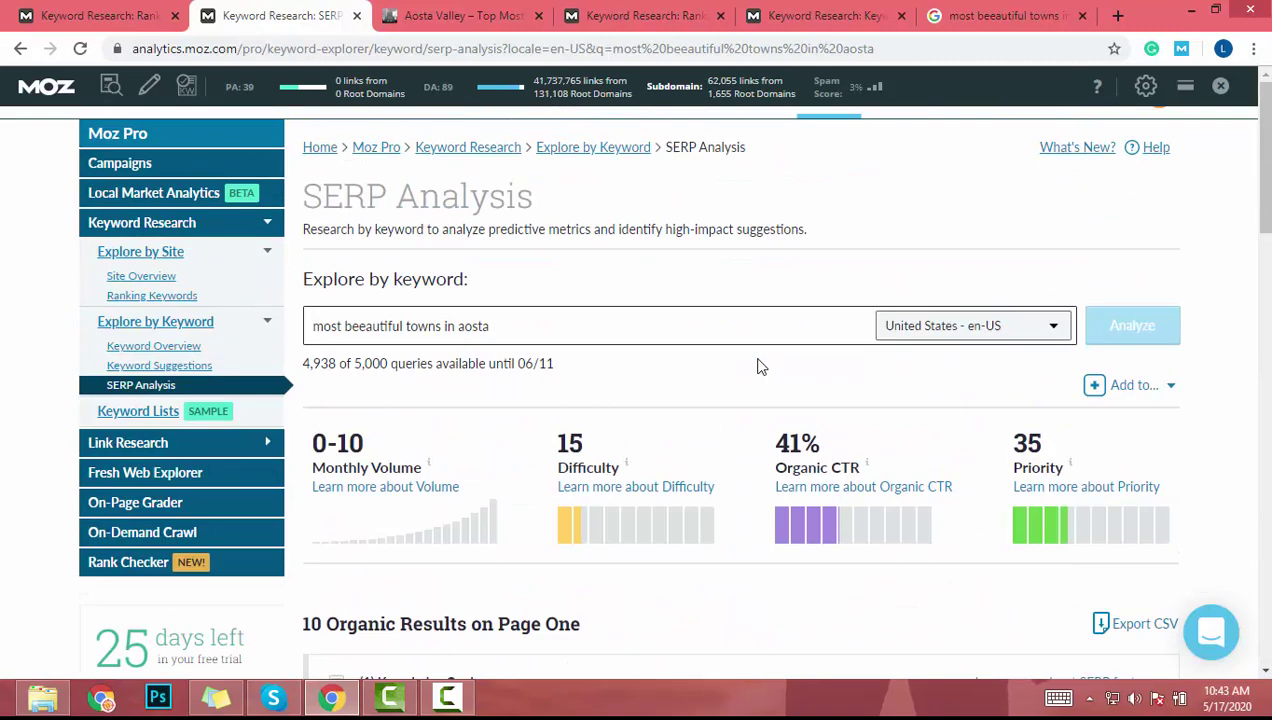
Review the SERP features and compare the titles and URLs of the first six organic results with the keyword.
{"action": "scroll", "coordinate": [757, 366], "scroll_direction": "down", "scroll_amount": 5}
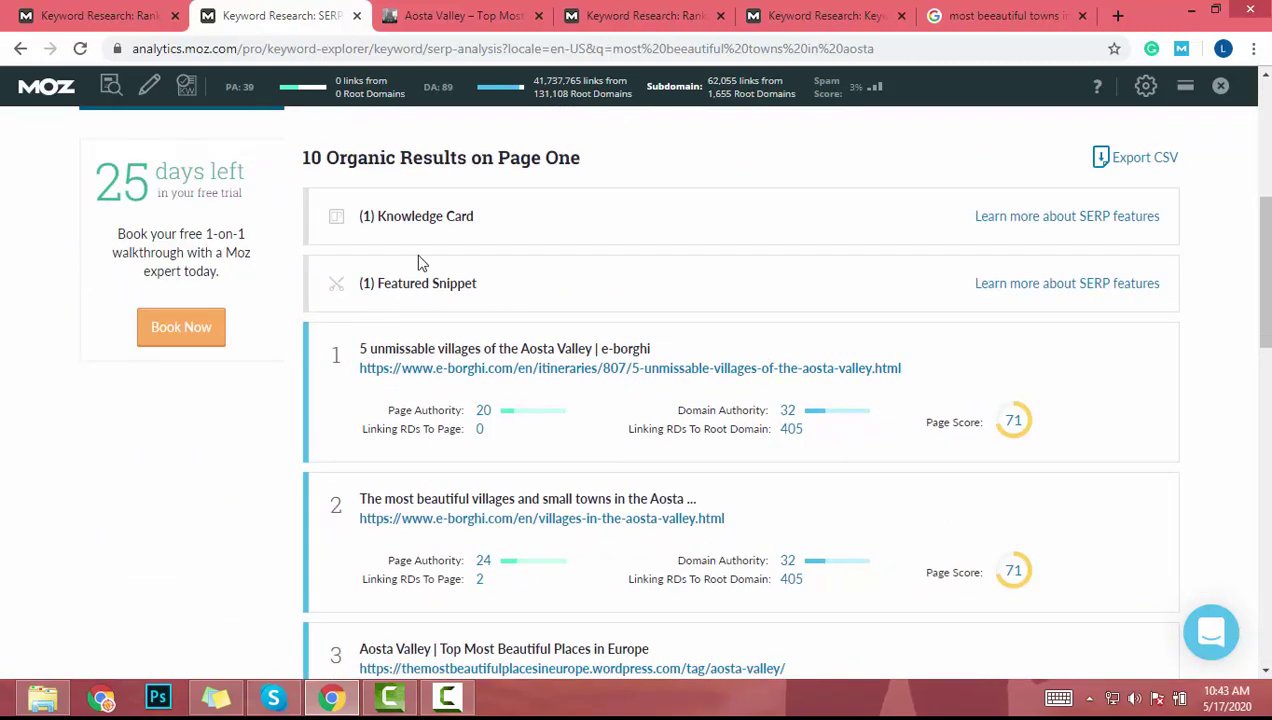
{"action": "scroll", "coordinate": [420, 262], "scroll_direction": "up", "scroll_amount": 1}
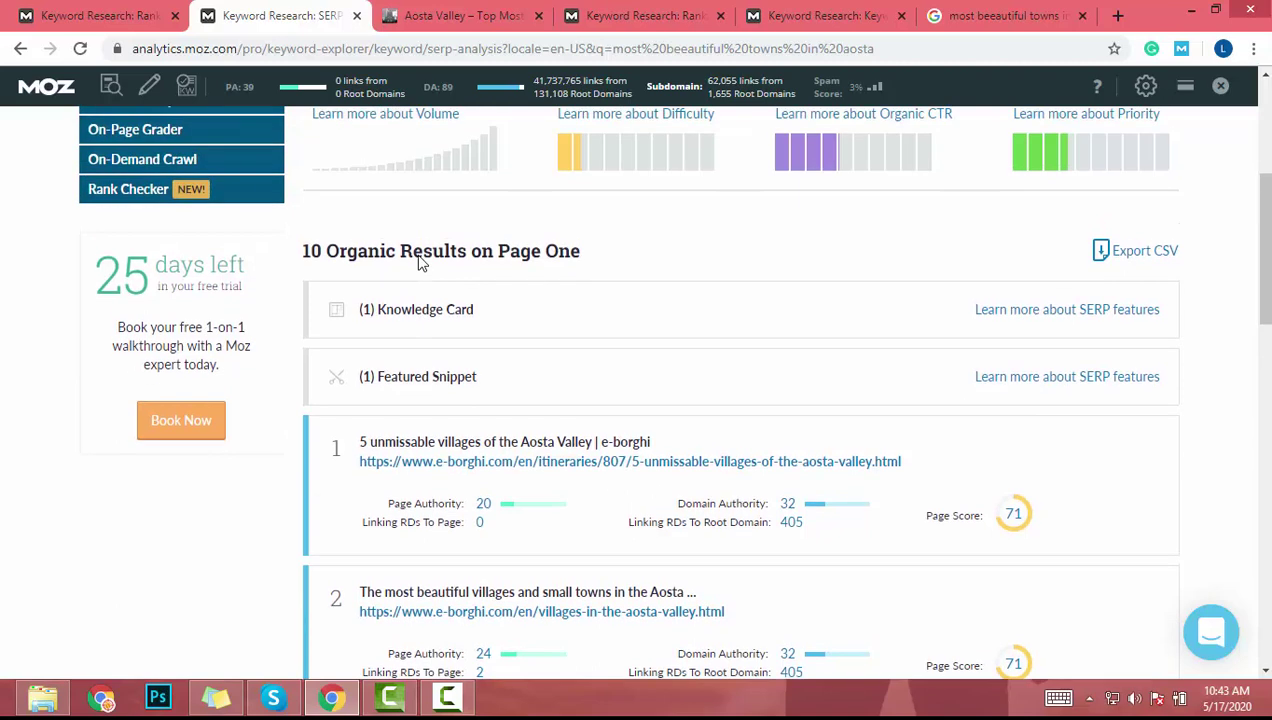
{"action": "scroll", "coordinate": [420, 262], "scroll_direction": "down", "scroll_amount": 5}
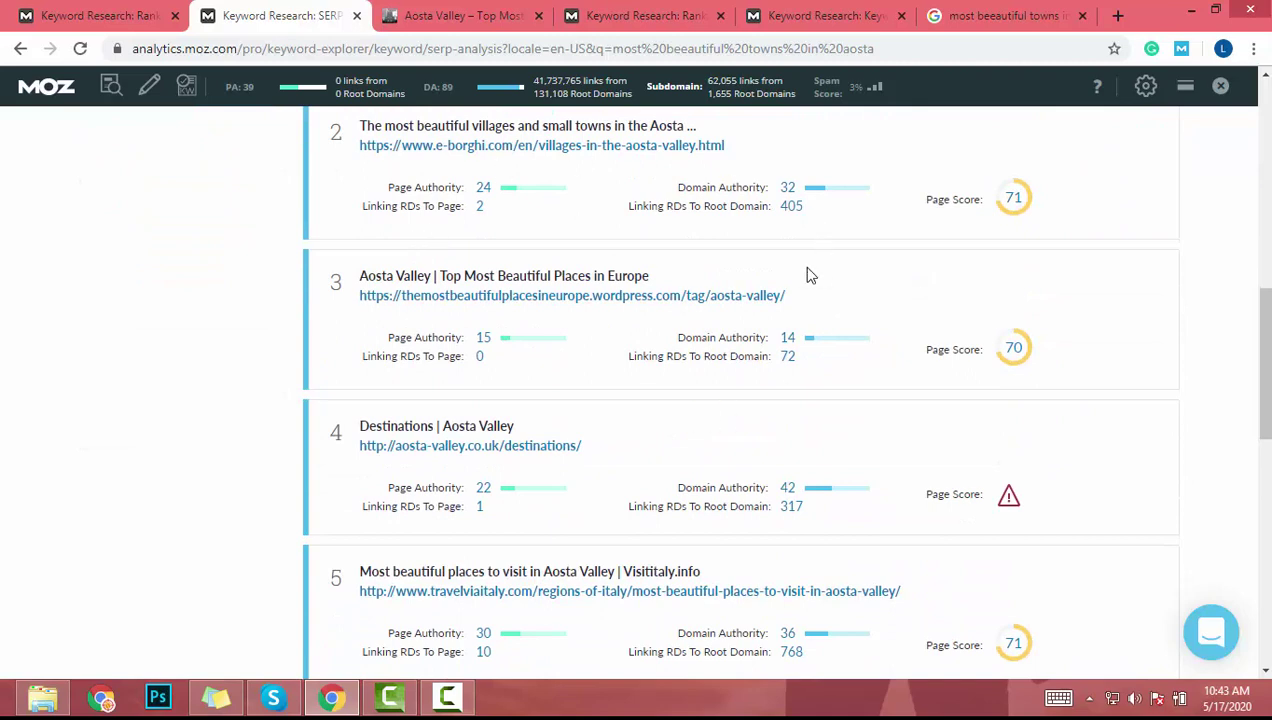
{"action": "scroll", "coordinate": [585, 471], "scroll_direction": "down", "scroll_amount": 1}
{"action": "scroll", "coordinate": [562, 431], "scroll_direction": "up", "scroll_amount": 2}
{"action": "scroll", "coordinate": [530, 360], "scroll_direction": "down", "scroll_amount": 3}
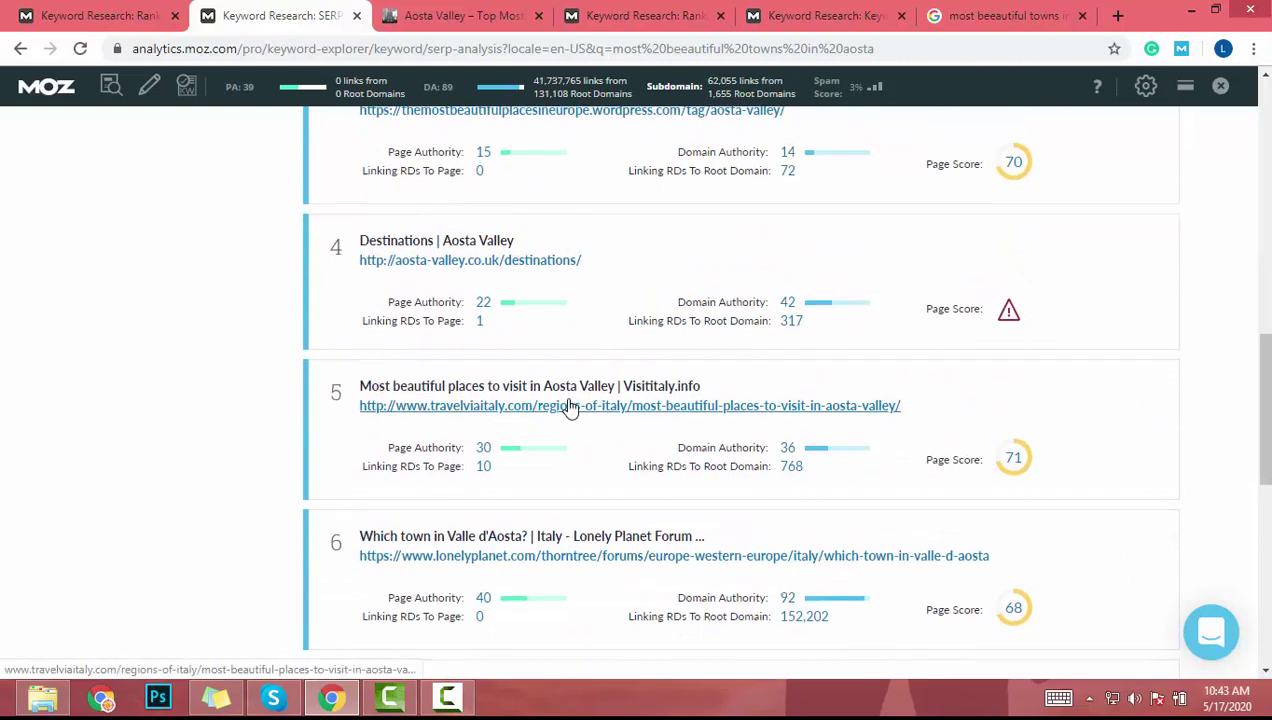
{"action": "scroll", "coordinate": [568, 406], "scroll_direction": "up", "scroll_amount": 2}
{"action": "scroll", "coordinate": [568, 406], "scroll_direction": "up", "scroll_amount": 2}
{"action": "scroll", "coordinate": [570, 406], "scroll_direction": "up", "scroll_amount": 1}
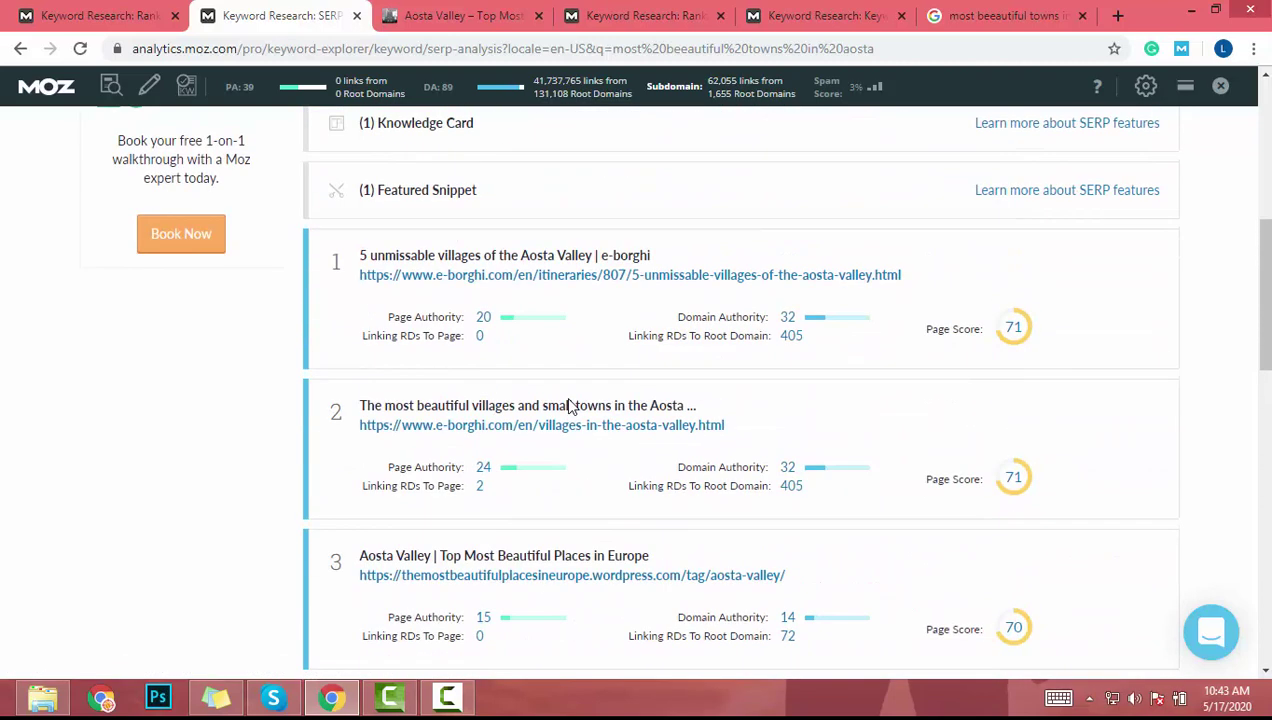
Switch to the Aosta Valley tag page on themostbeautifulplacesineurope.wordpress.com and skim its posts down to the Val d'Aosta entry.
{"action": "left_click", "coordinate": [485, 14]}
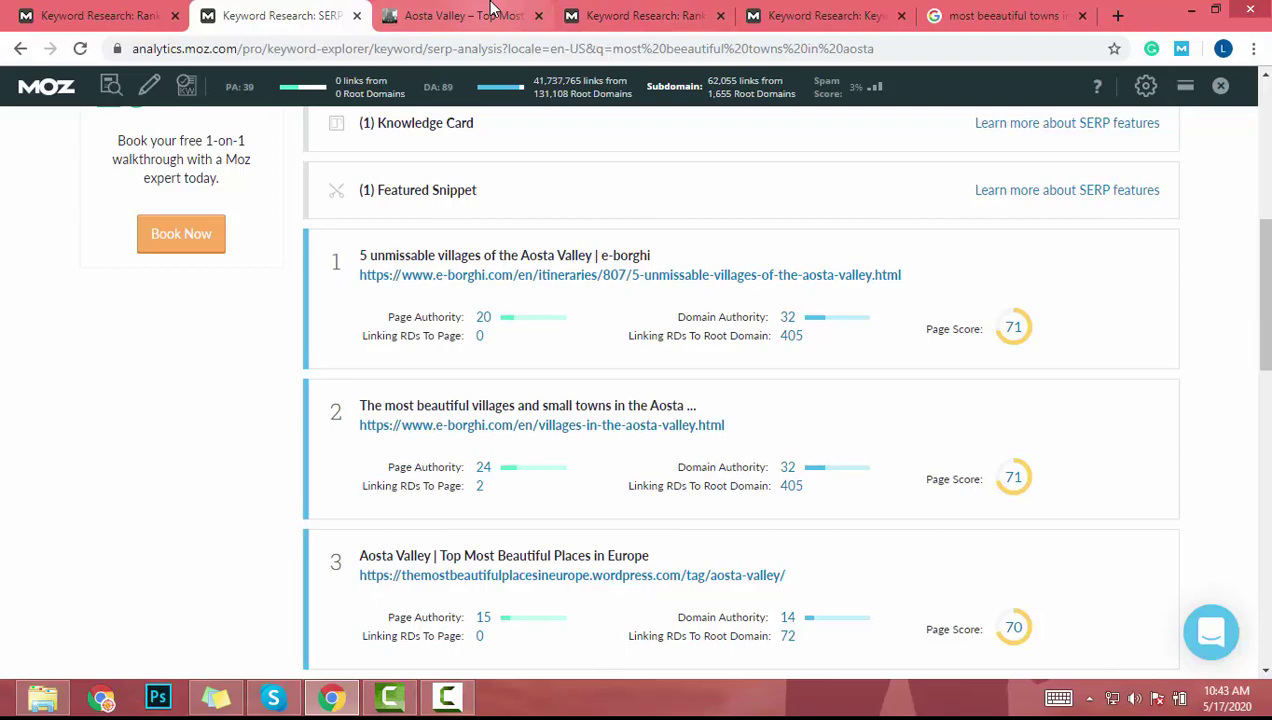
{"action": "scroll", "coordinate": [568, 347], "scroll_direction": "down", "scroll_amount": 15}
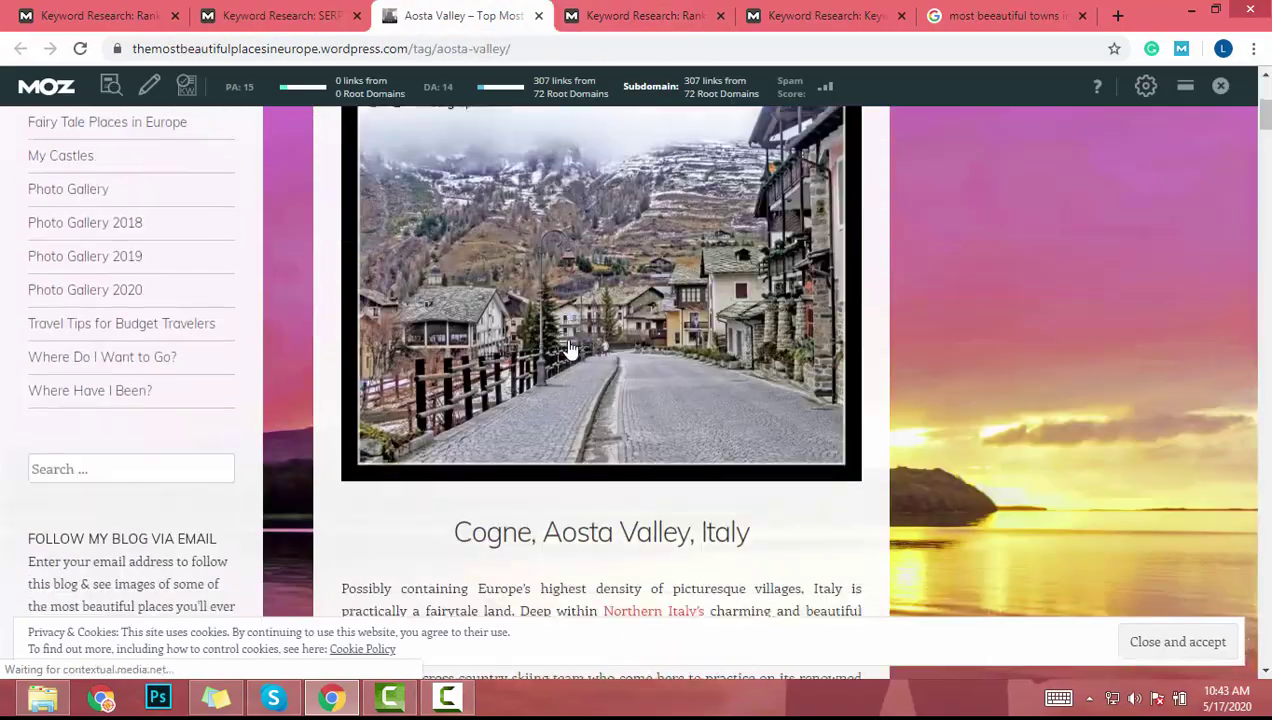
{"action": "scroll", "coordinate": [568, 347], "scroll_direction": "down", "scroll_amount": 20}
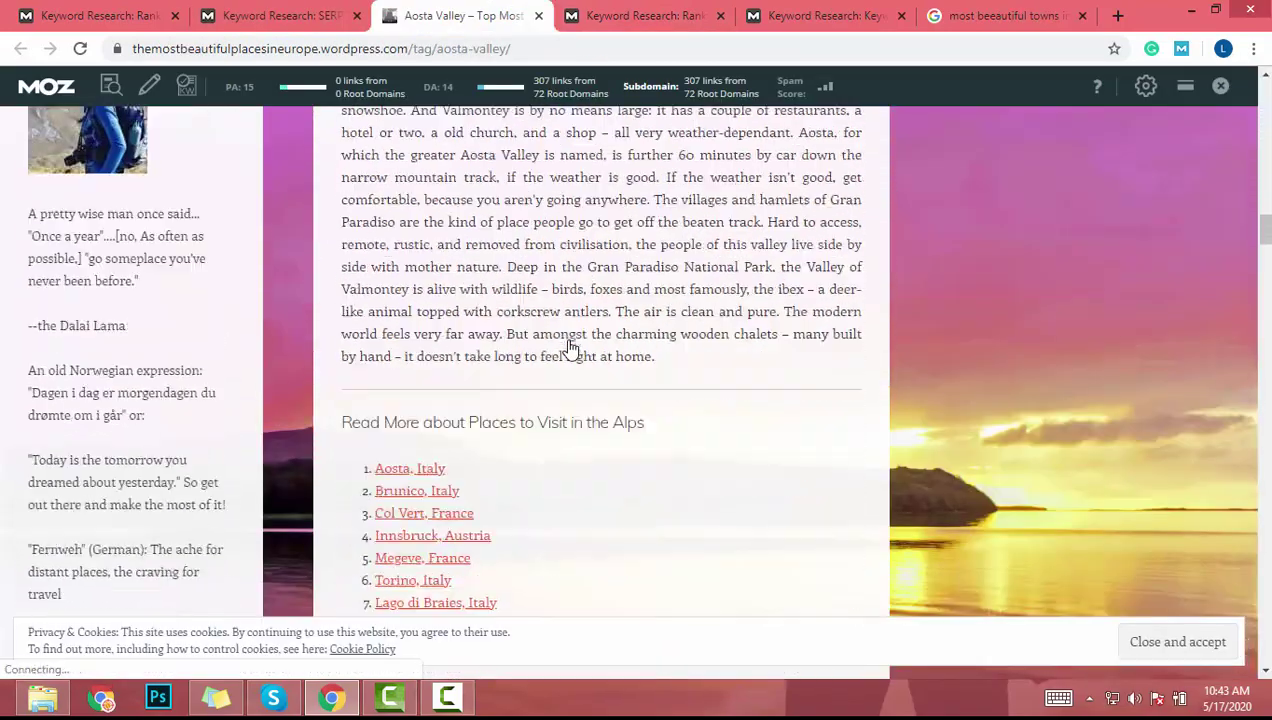
{"action": "scroll", "coordinate": [568, 347], "scroll_direction": "down", "scroll_amount": 20}
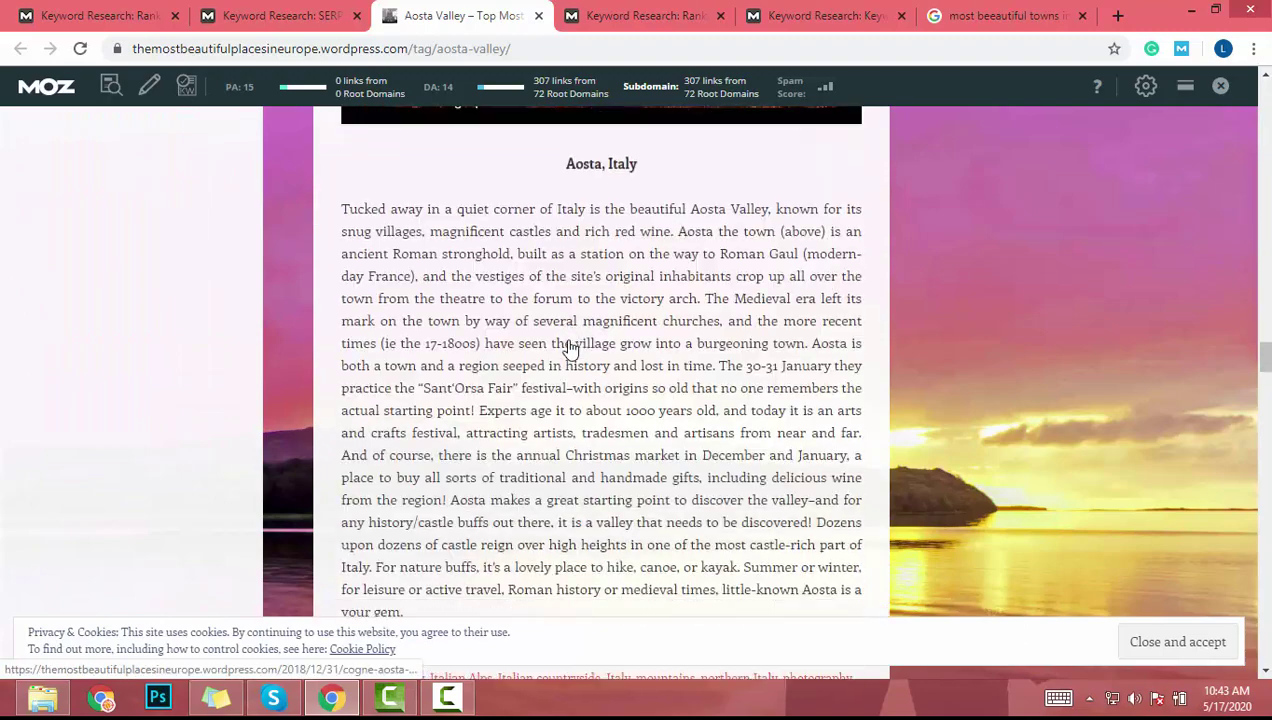
{"action": "scroll", "coordinate": [568, 347], "scroll_direction": "down", "scroll_amount": 20}
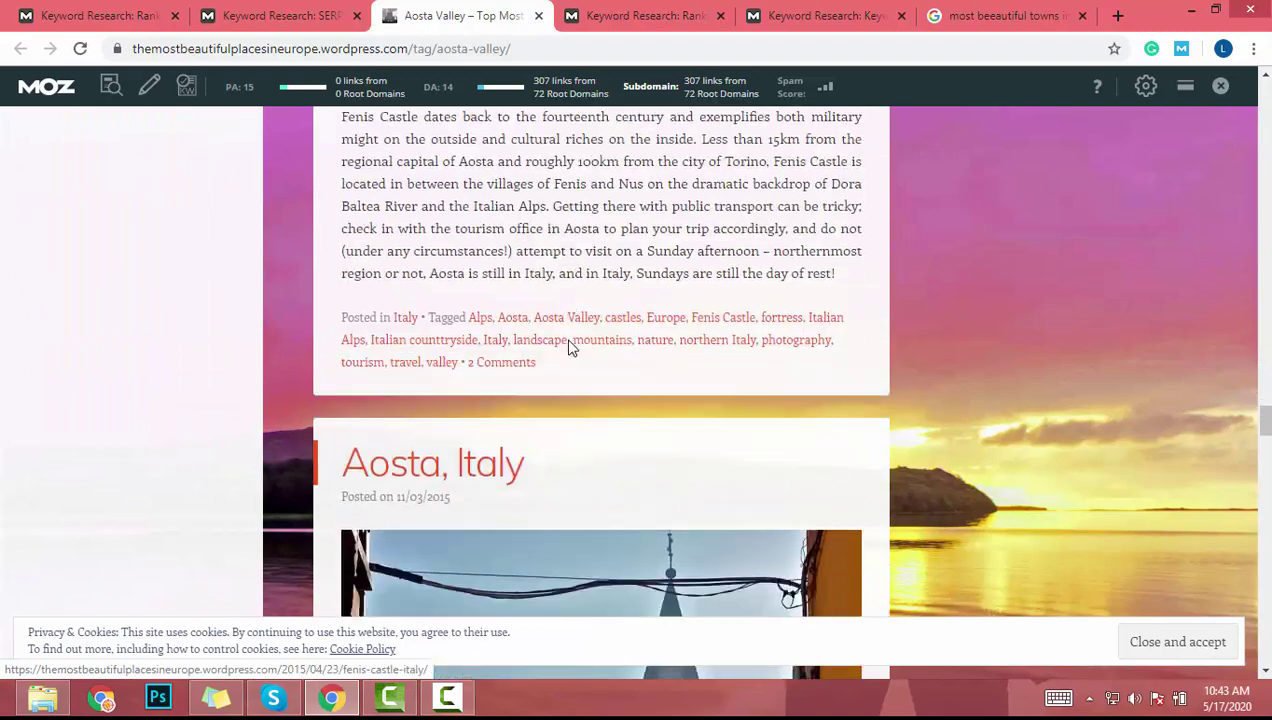
{"action": "scroll", "coordinate": [568, 347], "scroll_direction": "down", "scroll_amount": 15}
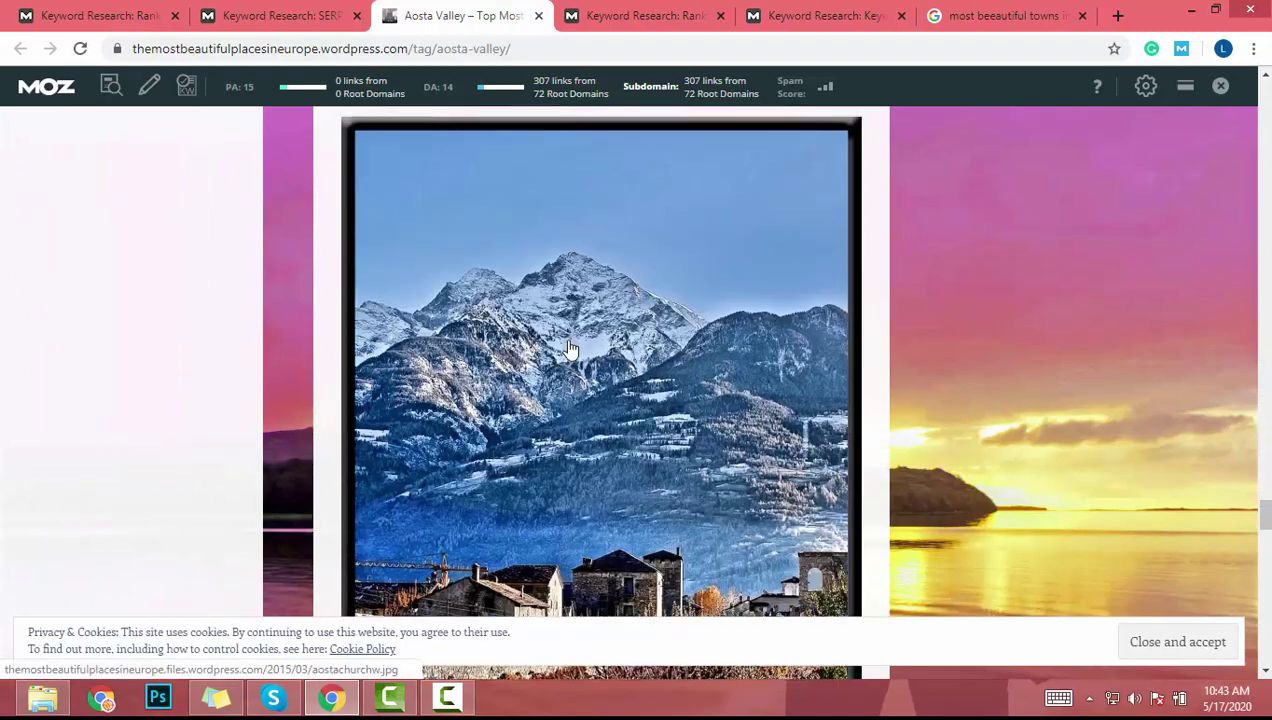
{"action": "scroll", "coordinate": [570, 347], "scroll_direction": "down", "scroll_amount": 20}
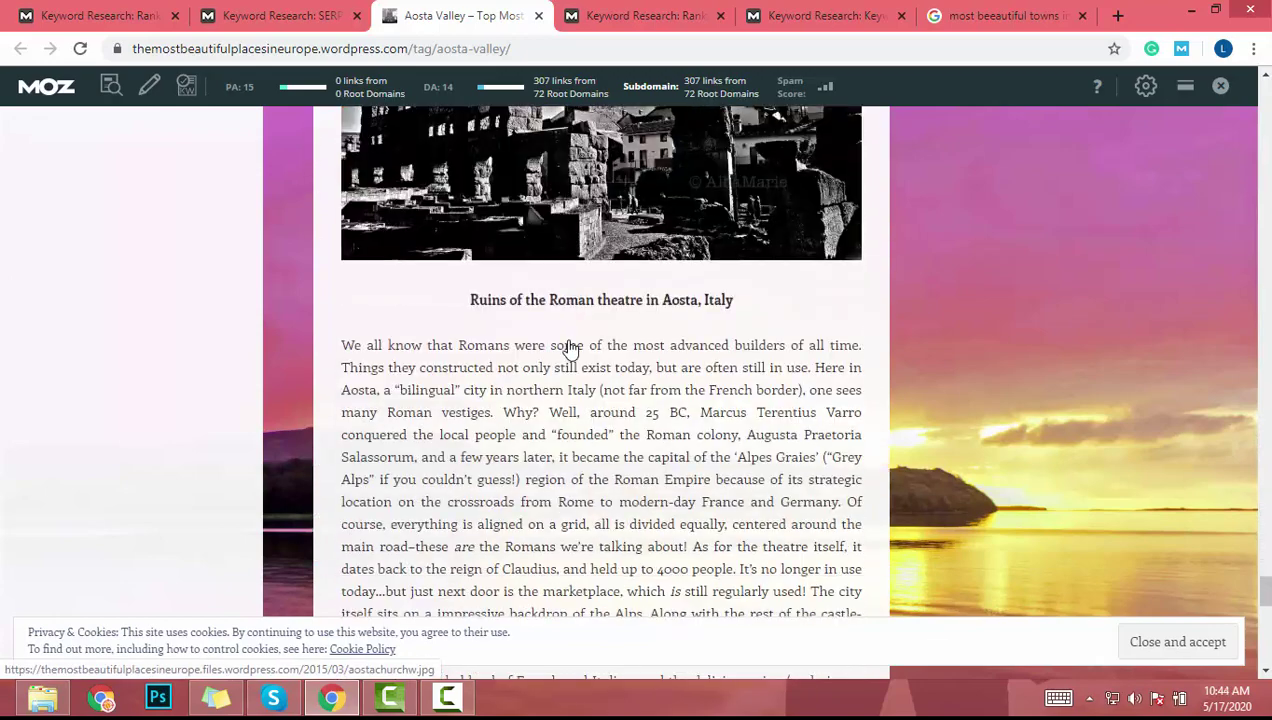
{"action": "scroll", "coordinate": [568, 341], "scroll_direction": "down", "scroll_amount": 4}
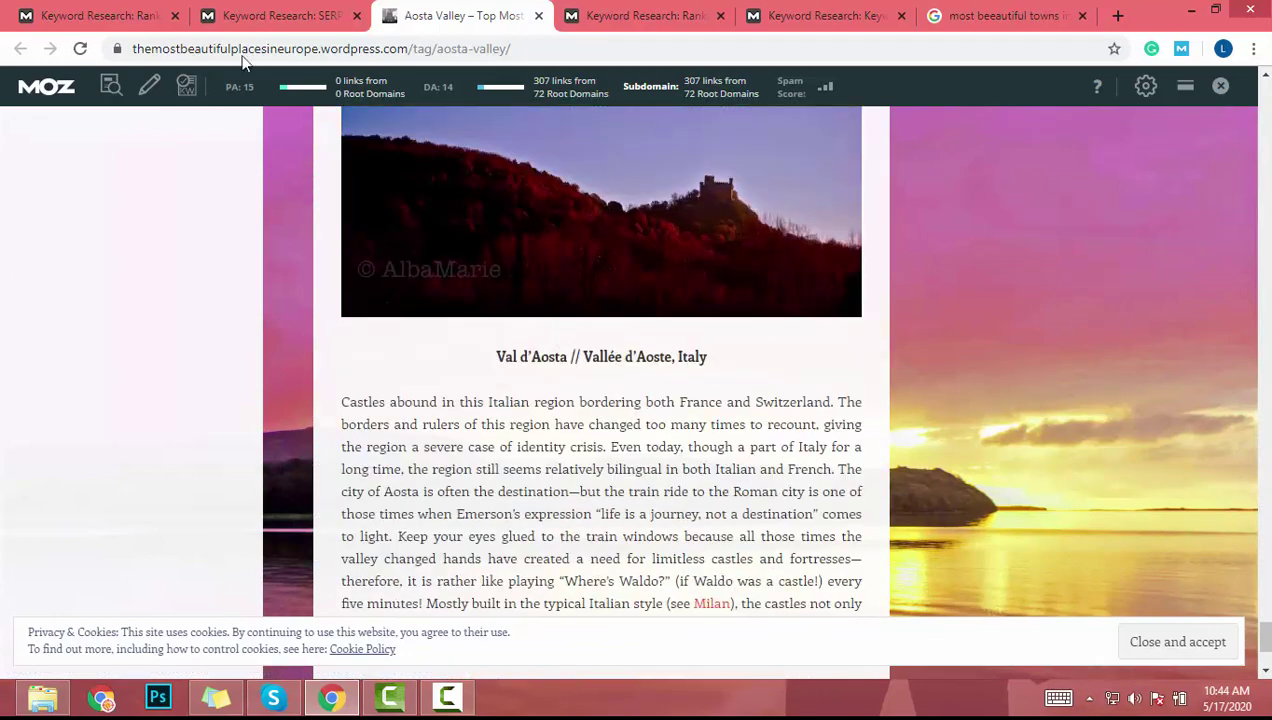
Check the analyzed keyword in the SERP analysis, and examine how well the WordPress page's Aosta posts match it.
{"action": "left_click", "coordinate": [232, 12]}
{"action": "scroll", "coordinate": [346, 332], "scroll_direction": "up", "scroll_amount": 5}
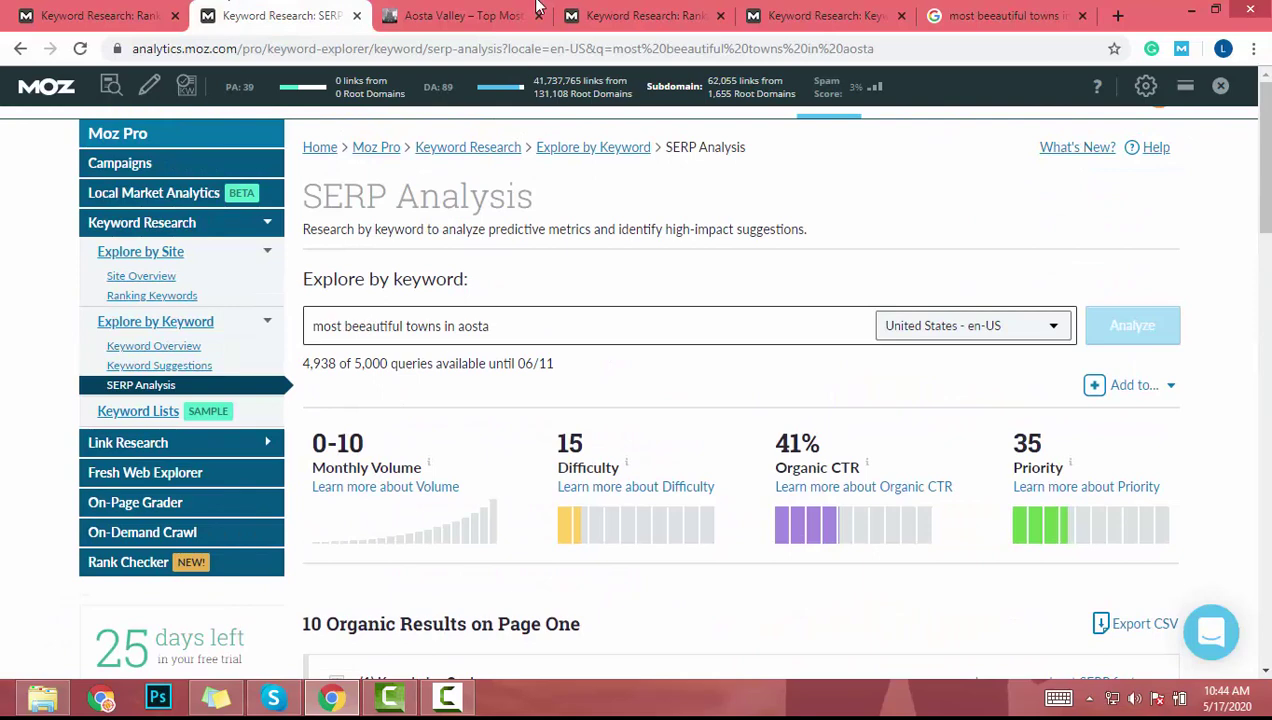
{"action": "left_click", "coordinate": [530, 10]}
{"action": "scroll", "coordinate": [482, 454], "scroll_direction": "down", "scroll_amount": 1}
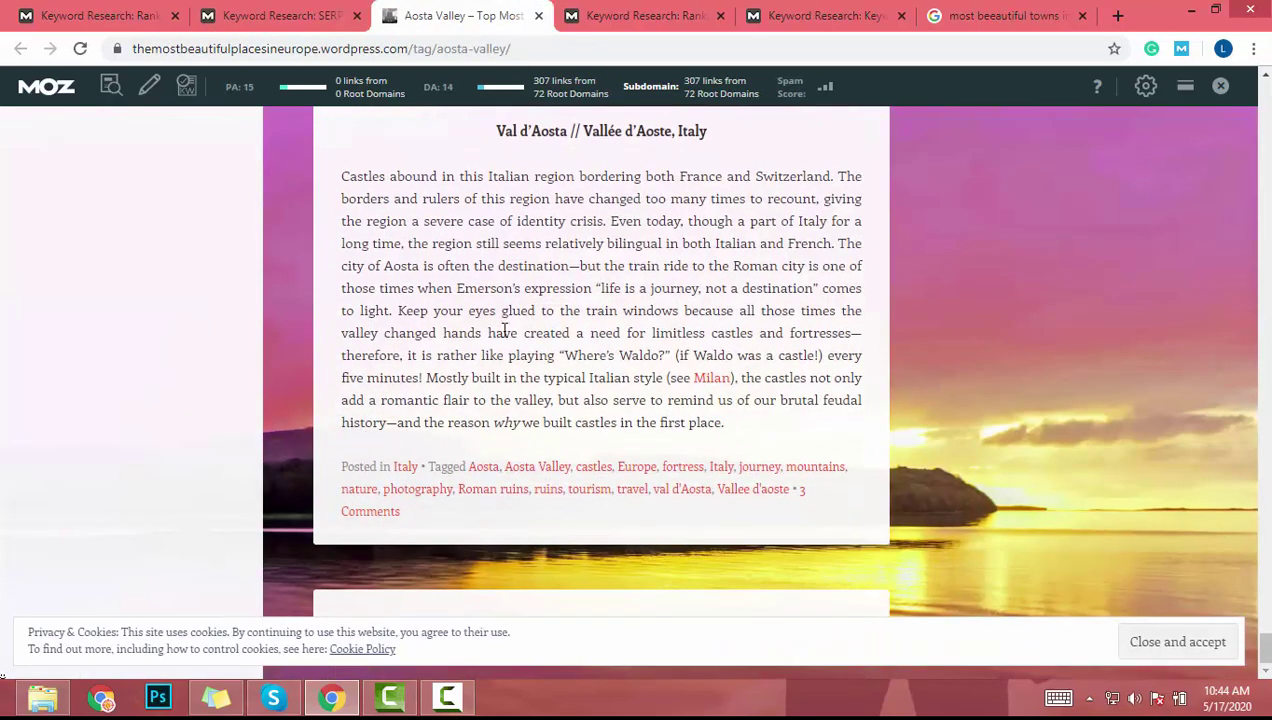
{"action": "scroll", "coordinate": [460, 465], "scroll_direction": "up", "scroll_amount": 2}
{"action": "scroll", "coordinate": [459, 466], "scroll_direction": "up", "scroll_amount": 3}
{"action": "scroll", "coordinate": [459, 472], "scroll_direction": "down", "scroll_amount": 4}
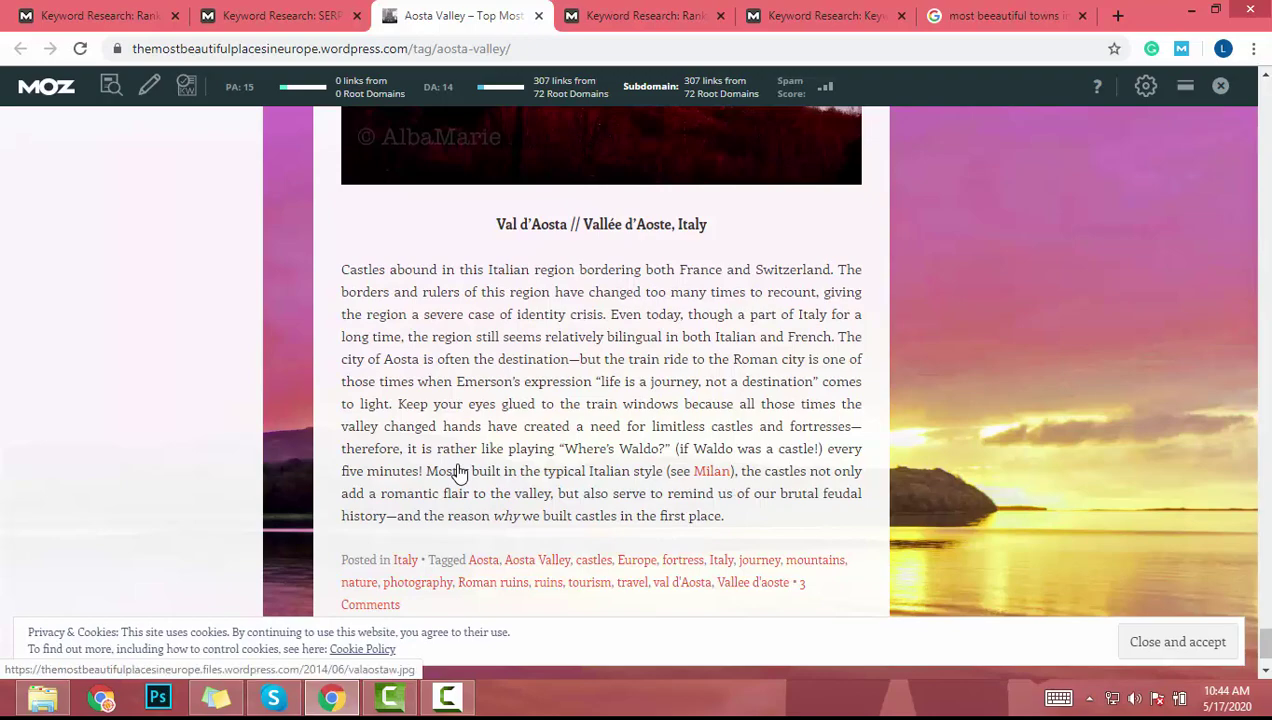
{"action": "scroll", "coordinate": [458, 473], "scroll_direction": "up", "scroll_amount": 4}
{"action": "scroll", "coordinate": [458, 463], "scroll_direction": "up", "scroll_amount": 4}
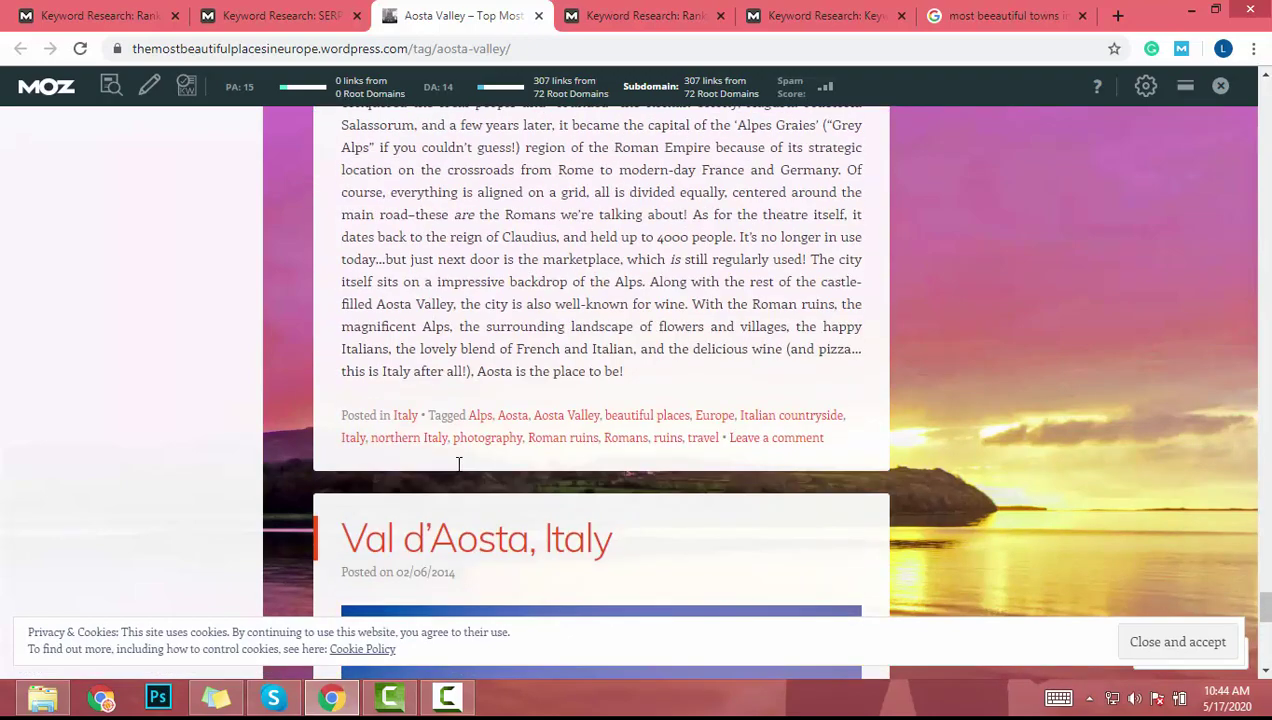
{"action": "scroll", "coordinate": [458, 463], "scroll_direction": "up", "scroll_amount": 18}
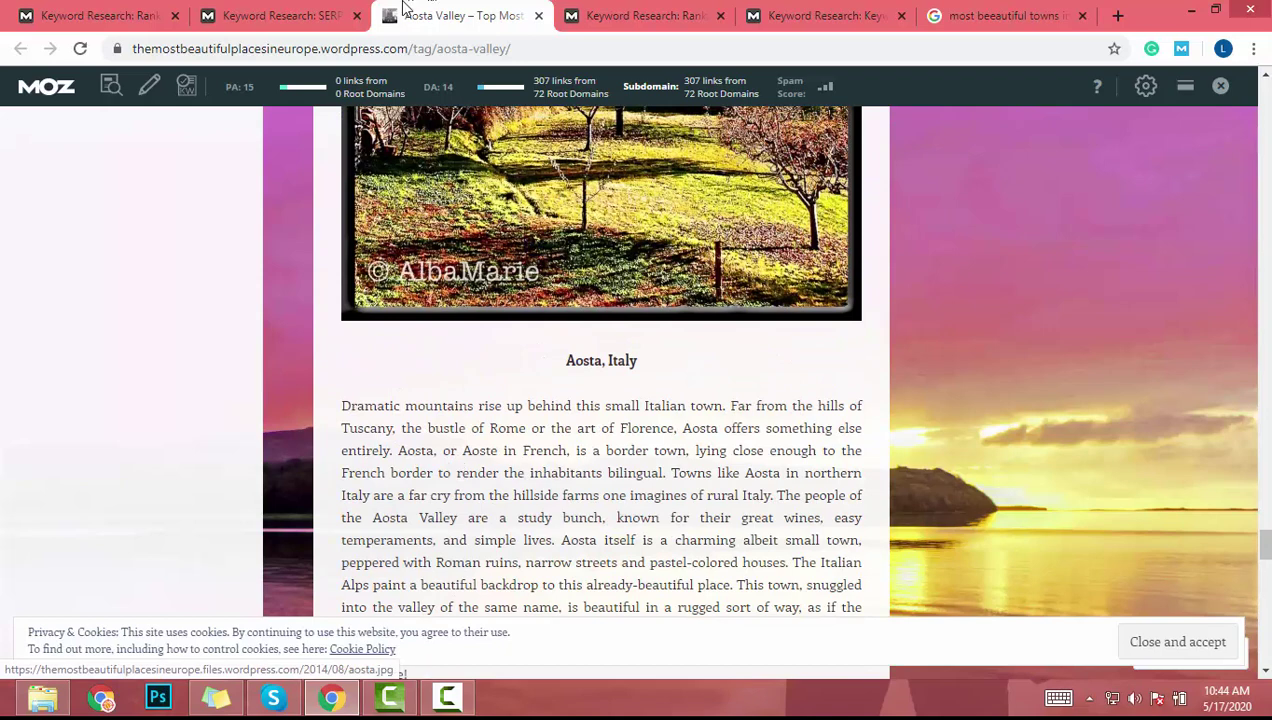
Return to the SERP analysis and review the keyword's monthly volume, difficulty, organic CTR and priority.
{"action": "left_click", "coordinate": [300, 16]}
{"action": "scroll", "coordinate": [843, 363], "scroll_direction": "down", "scroll_amount": 3}
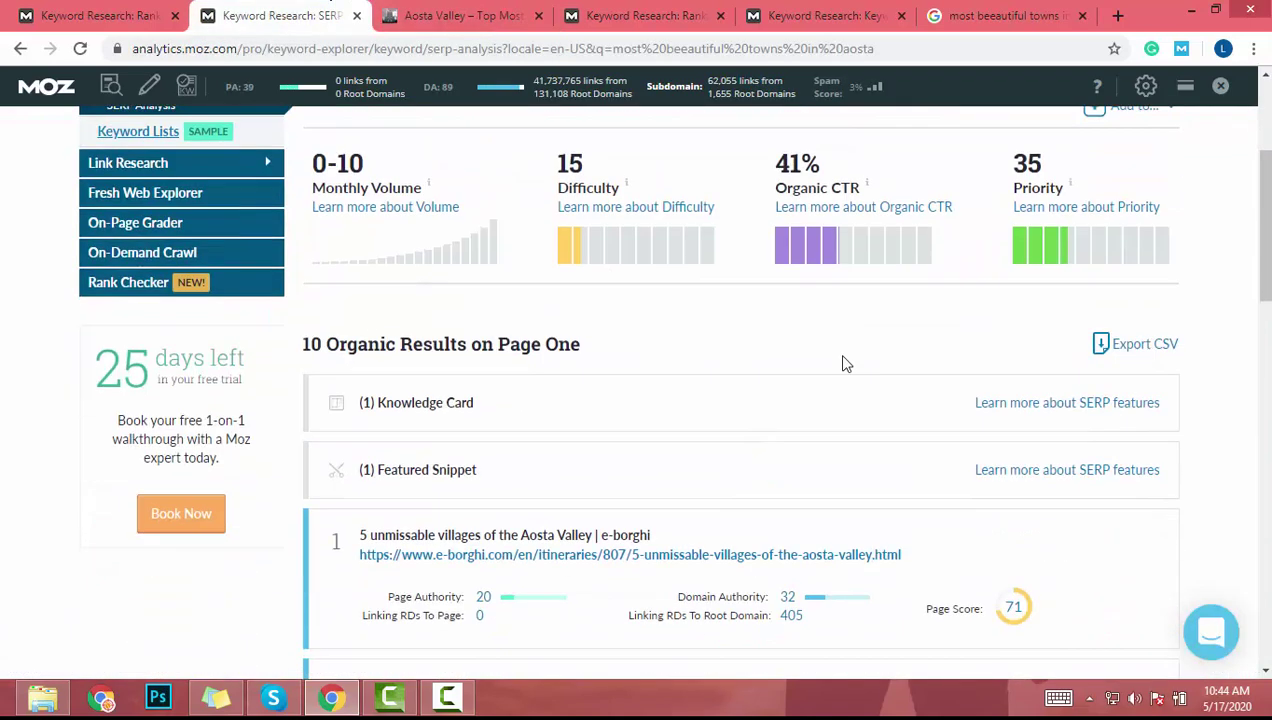
{"action": "scroll", "coordinate": [757, 517], "scroll_direction": "down", "scroll_amount": 3}
{"action": "scroll", "coordinate": [757, 517], "scroll_direction": "up", "scroll_amount": 5}
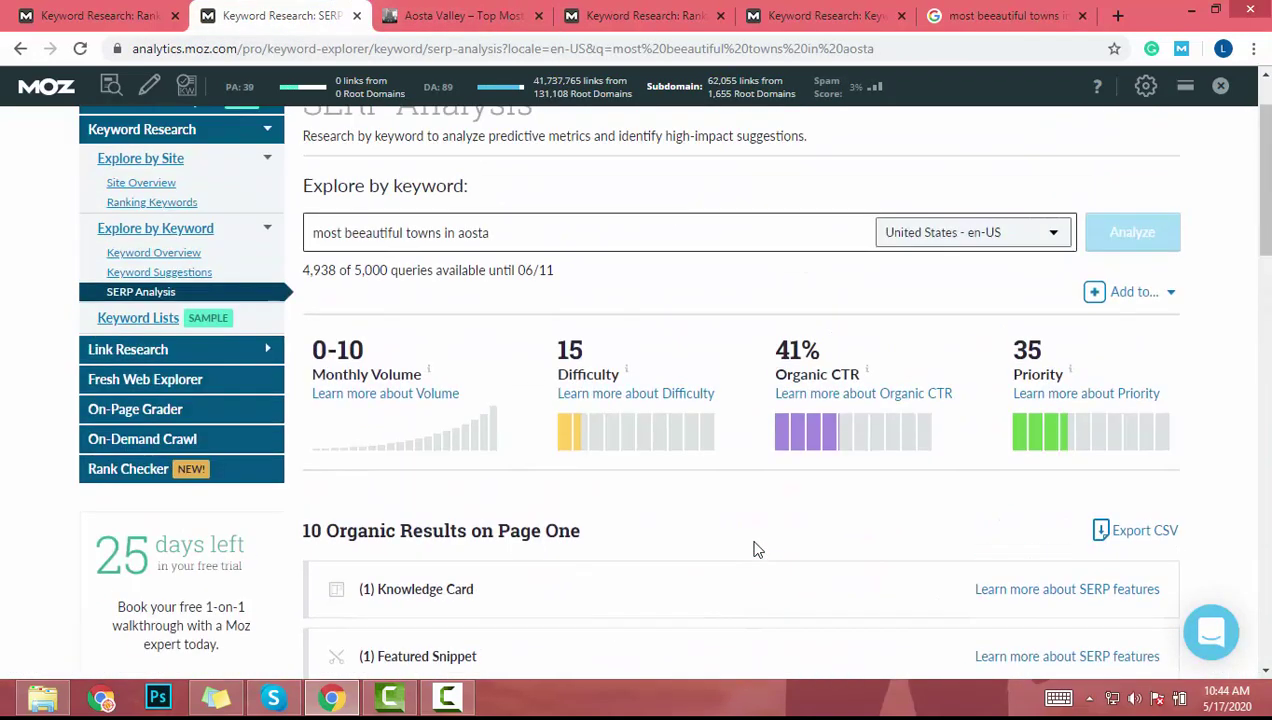
{"action": "scroll", "coordinate": [757, 549], "scroll_direction": "down", "scroll_amount": 3}
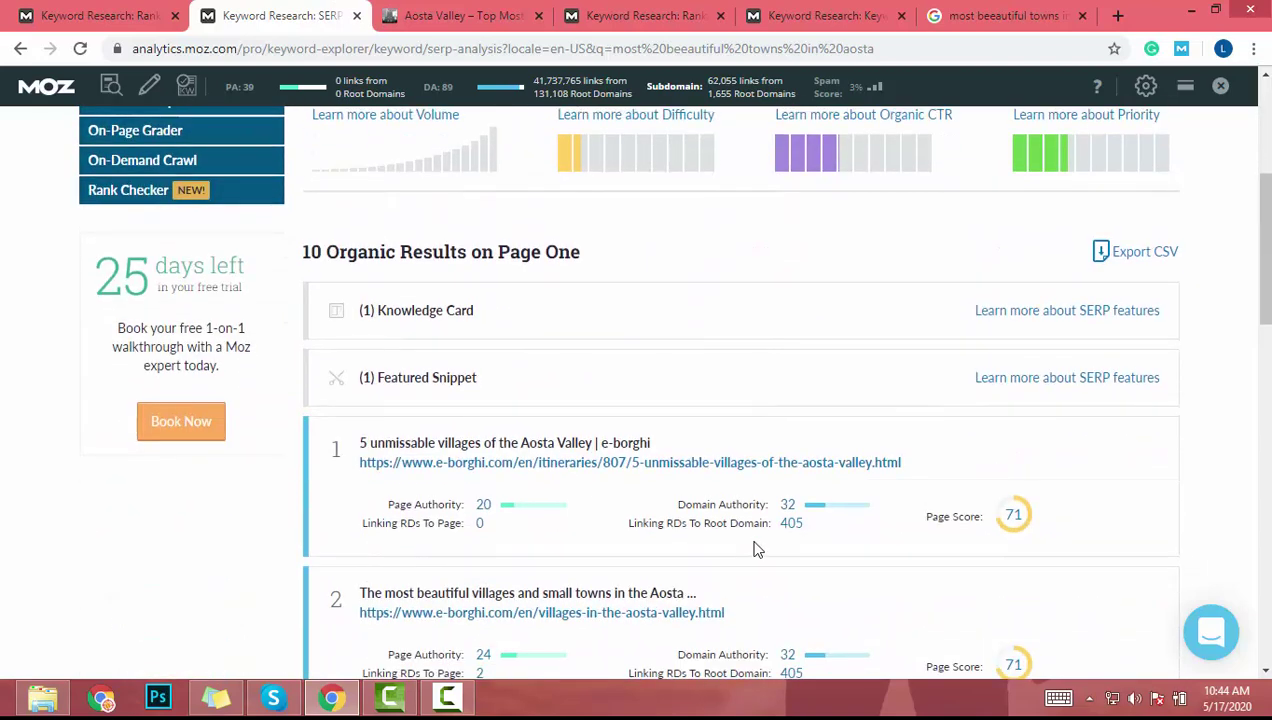
{"action": "scroll", "coordinate": [757, 549], "scroll_direction": "up", "scroll_amount": 5}
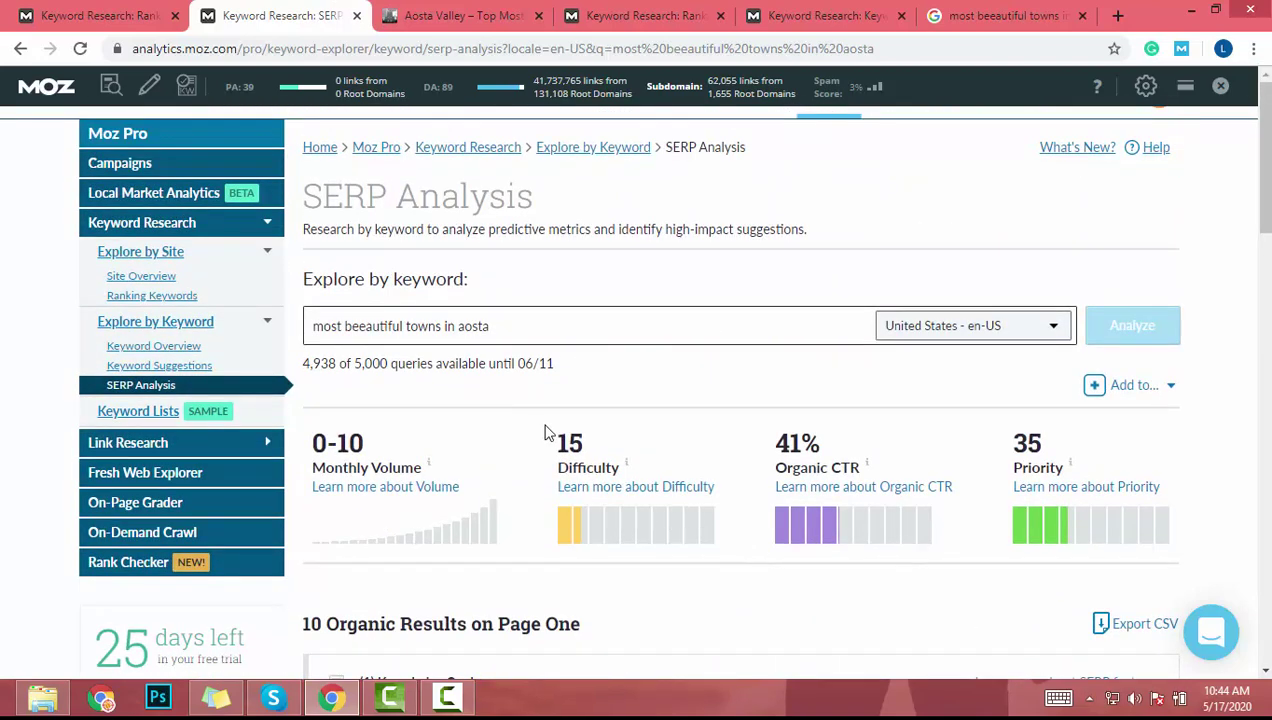
Compare the authority metrics and page scores of the first six organic results with the keyword's overall difficulty.
{"action": "scroll", "coordinate": [636, 477], "scroll_direction": "down", "scroll_amount": 3}
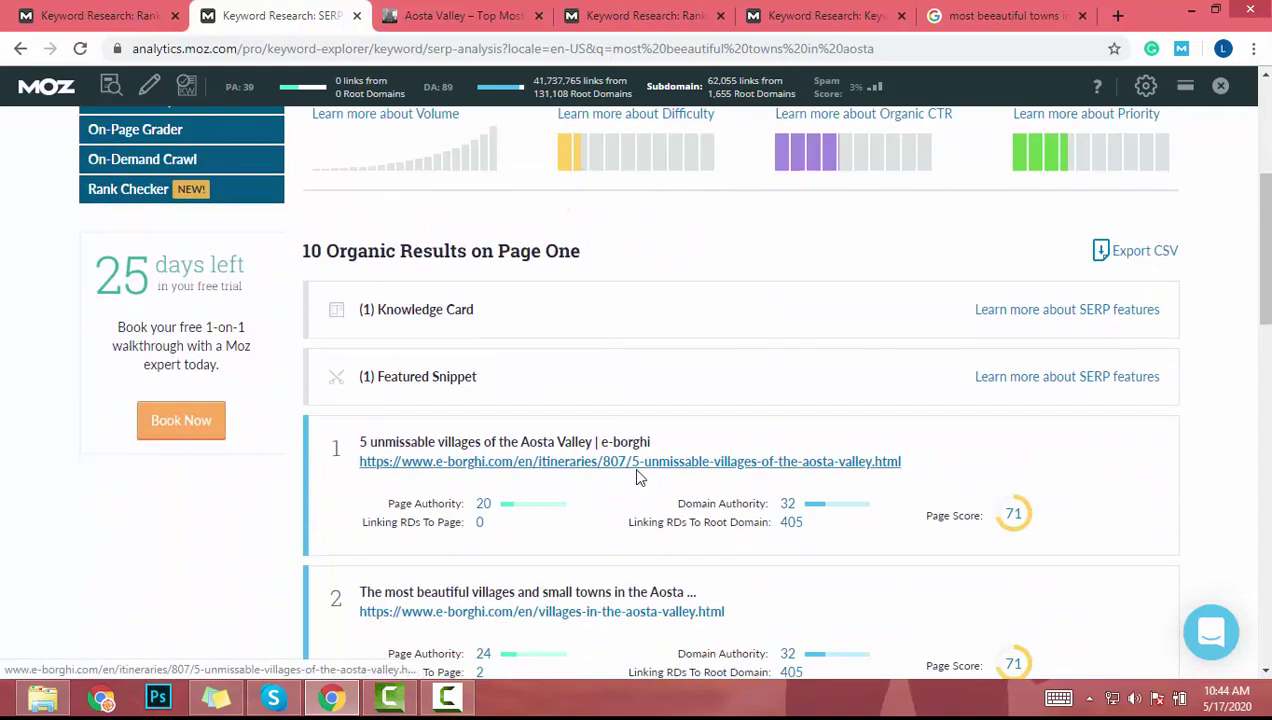
{"action": "scroll", "coordinate": [636, 477], "scroll_direction": "down", "scroll_amount": 3}
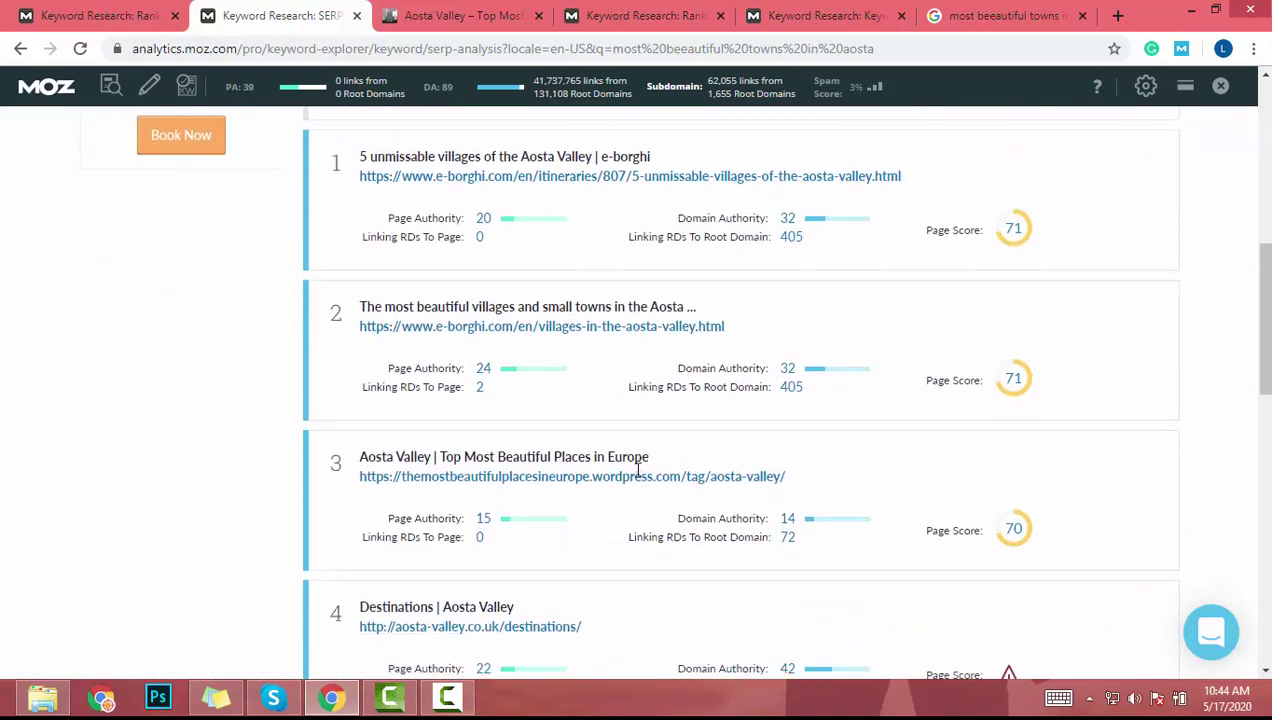
{"action": "scroll", "coordinate": [637, 470], "scroll_direction": "down", "scroll_amount": 3}
{"action": "scroll", "coordinate": [637, 470], "scroll_direction": "down", "scroll_amount": 3}
{"action": "scroll", "coordinate": [637, 470], "scroll_direction": "up", "scroll_amount": 3}
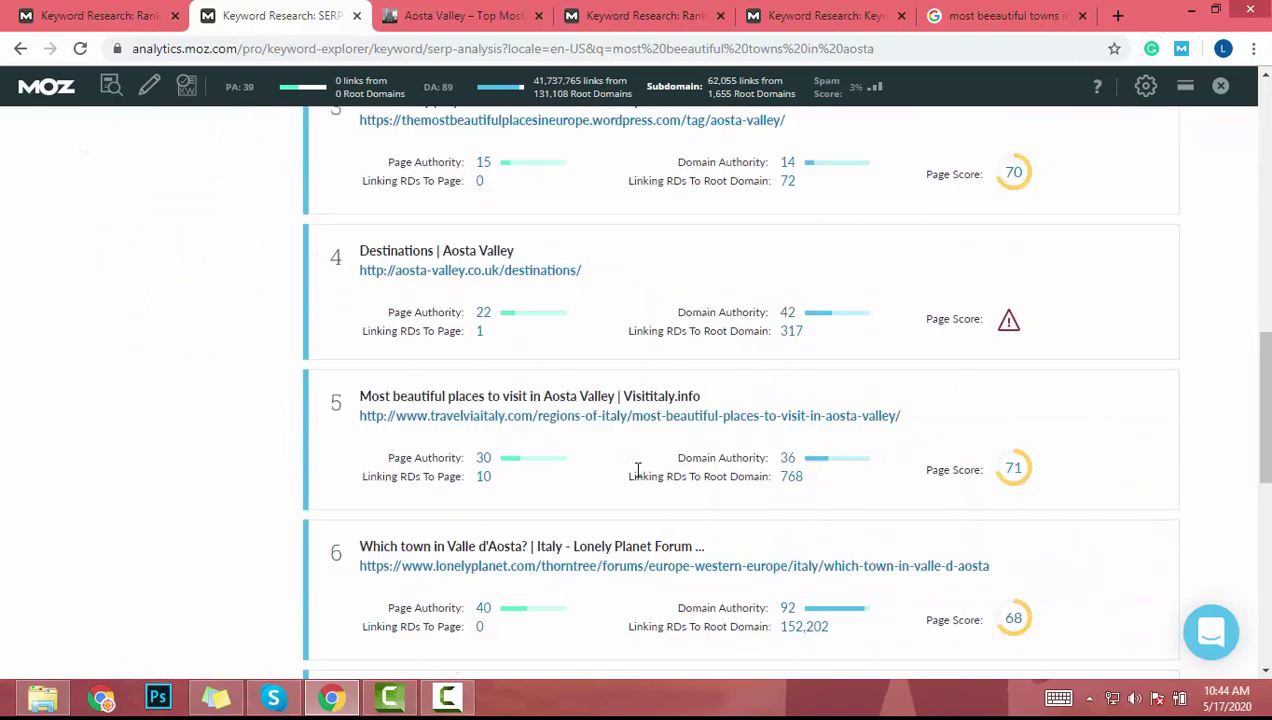
{"action": "scroll", "coordinate": [637, 470], "scroll_direction": "up", "scroll_amount": 9}
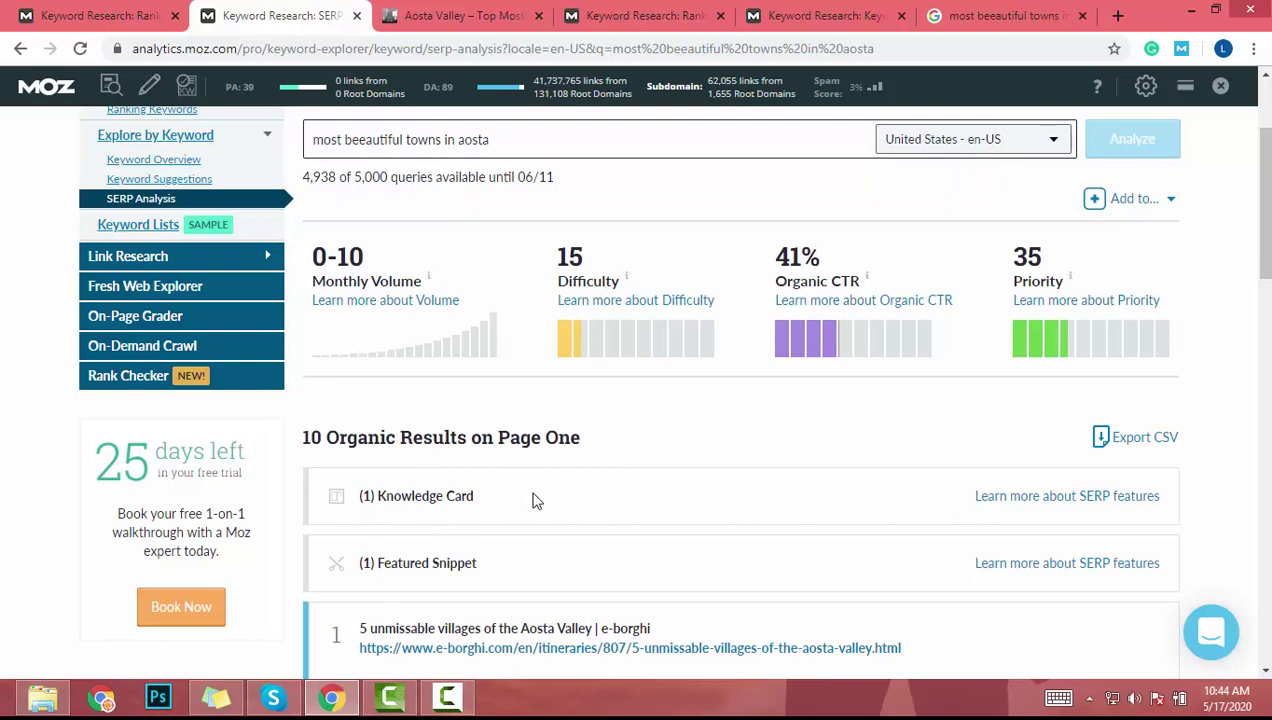
Recheck the knowledge card, featured snippet and top five organic results, focusing on the third-ranked WordPress page's authority.
{"action": "scroll", "coordinate": [533, 500], "scroll_direction": "down", "scroll_amount": 3}
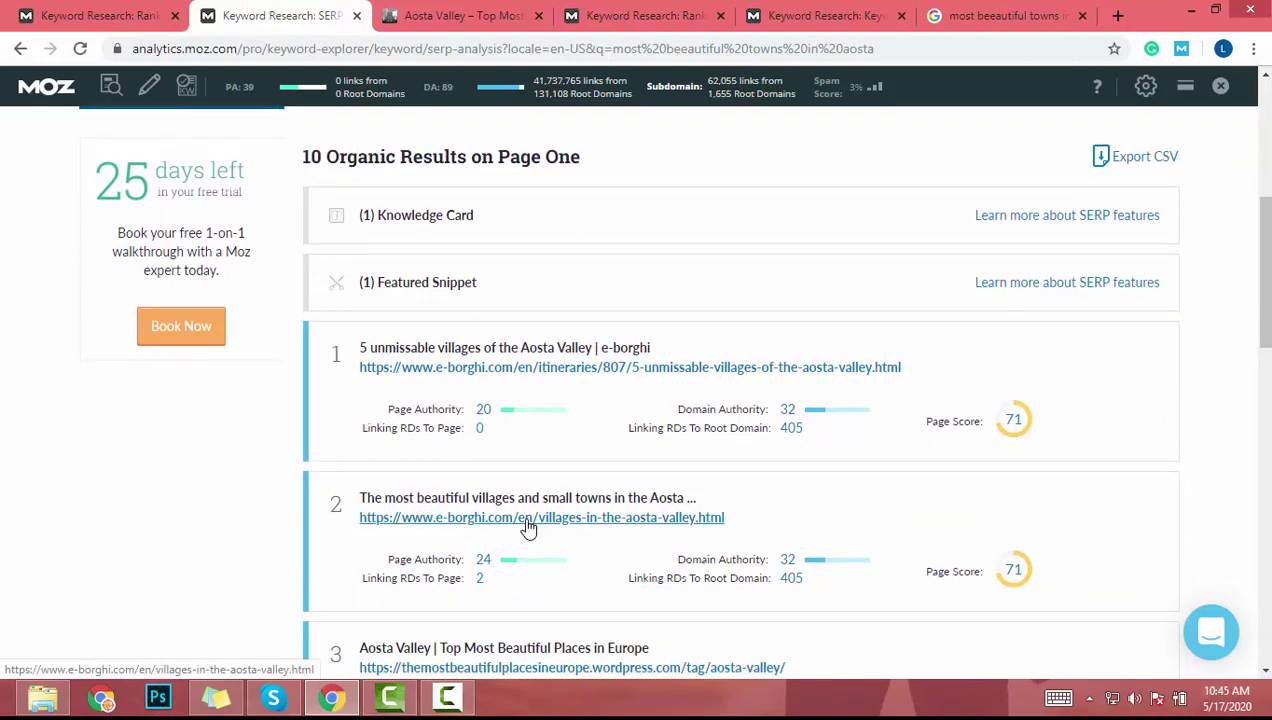
{"action": "scroll", "coordinate": [527, 529], "scroll_direction": "down", "scroll_amount": 3}
{"action": "scroll", "coordinate": [527, 529], "scroll_direction": "up", "scroll_amount": 4}
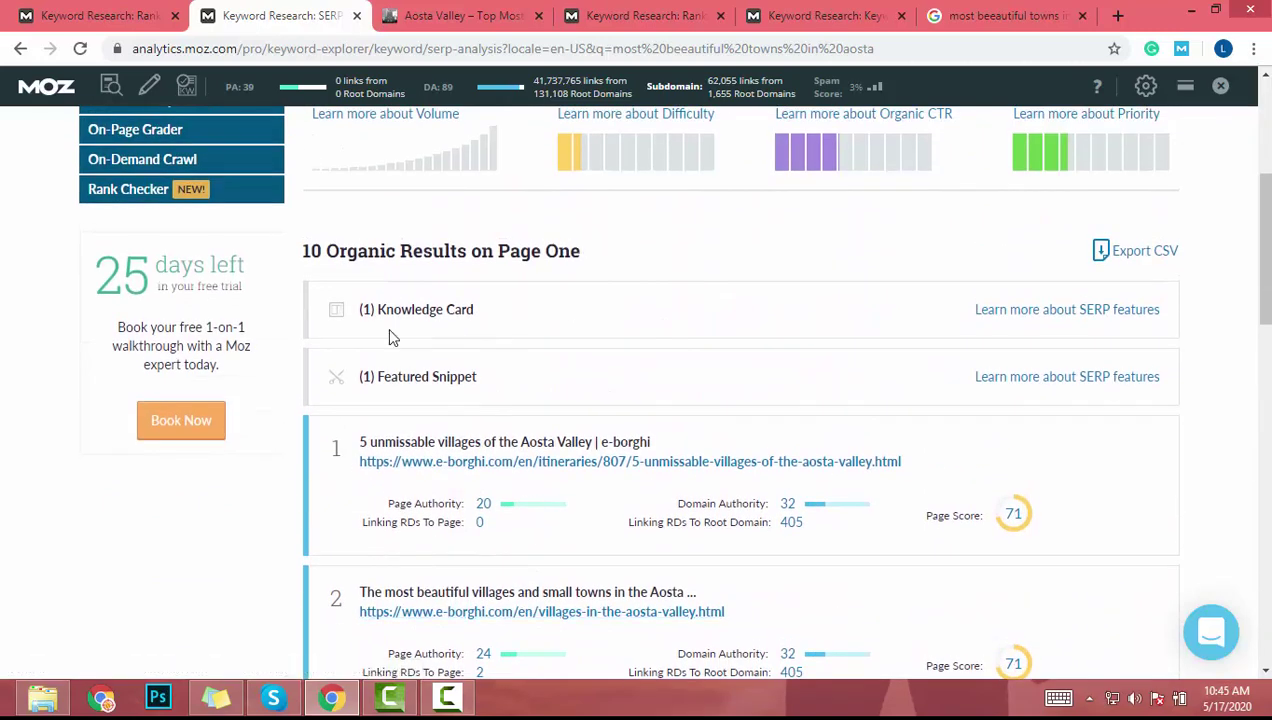
{"action": "scroll", "coordinate": [466, 392], "scroll_direction": "up", "scroll_amount": 4}
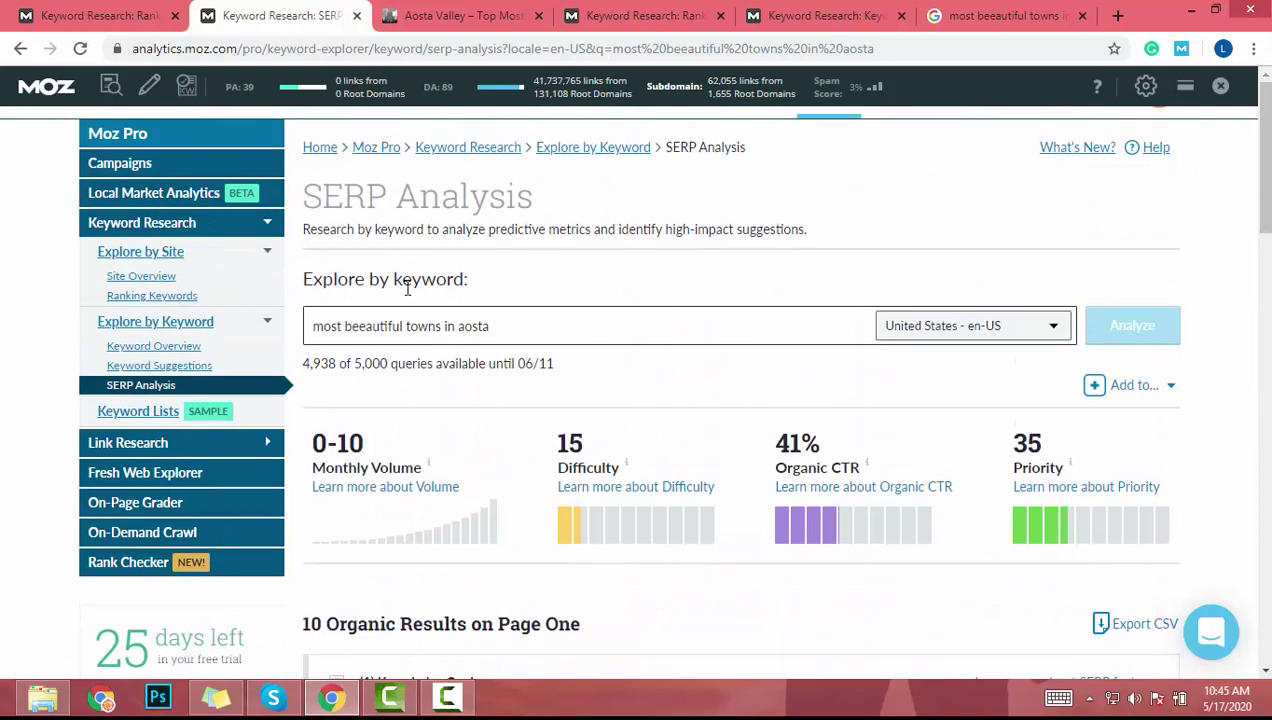
{"action": "scroll", "coordinate": [406, 288], "scroll_direction": "down", "scroll_amount": 4}
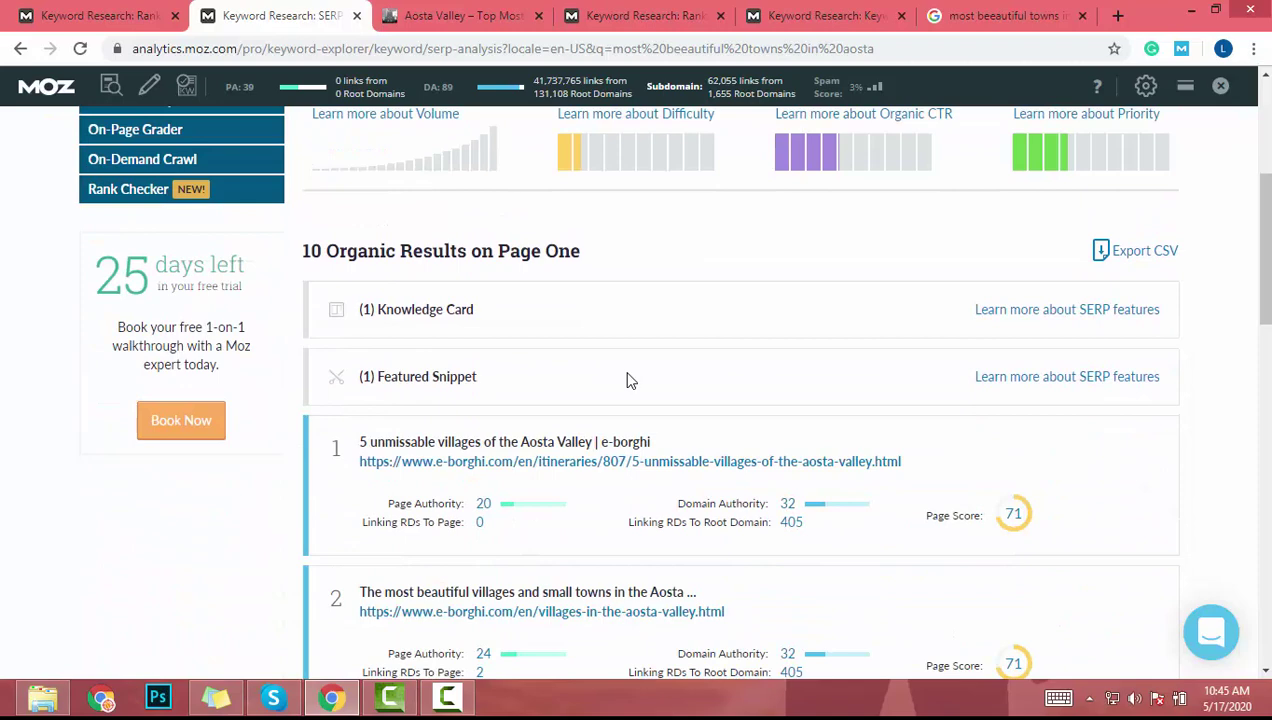
{"action": "scroll", "coordinate": [537, 387], "scroll_direction": "down", "scroll_amount": 7}
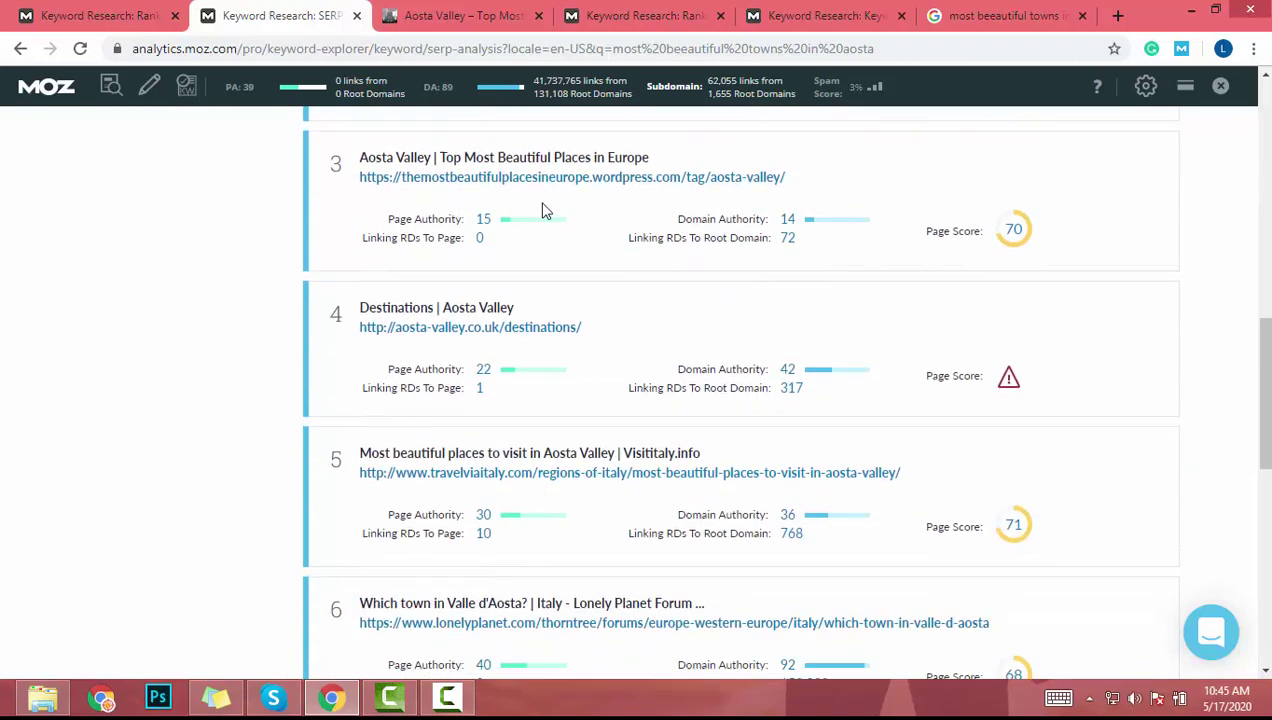
{"action": "scroll", "coordinate": [757, 290], "scroll_direction": "up", "scroll_amount": 2}
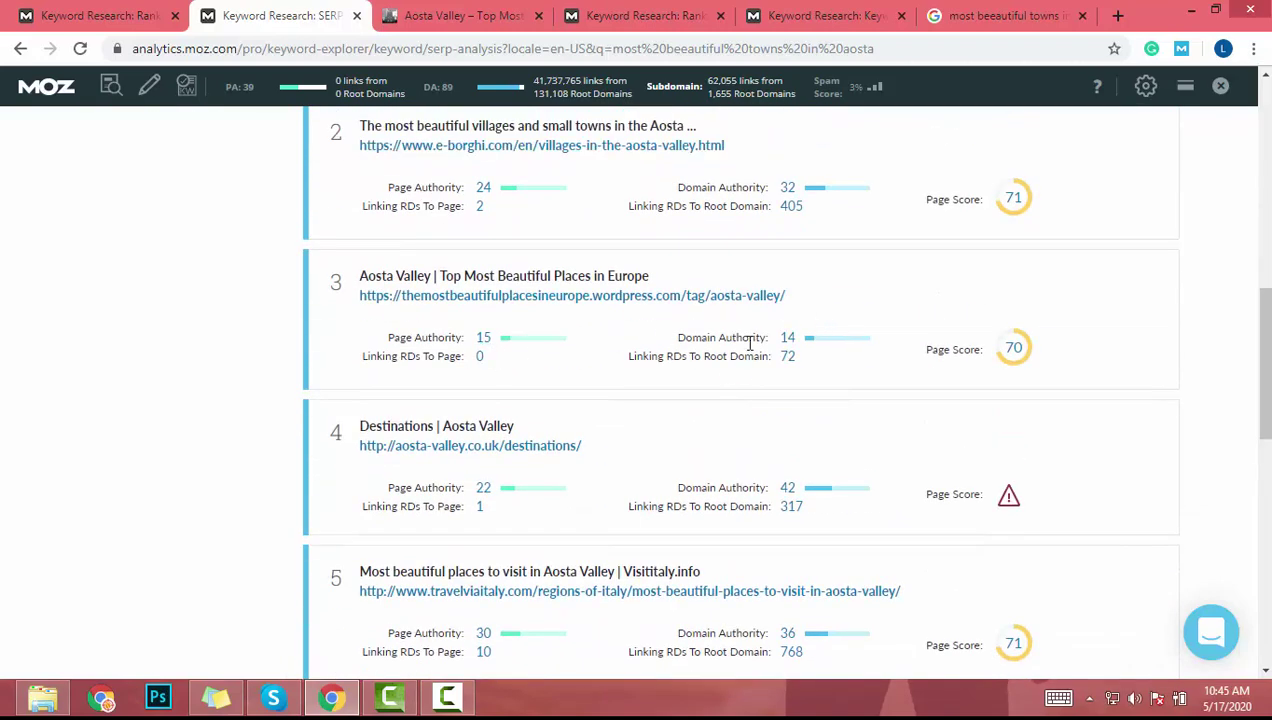
Compare the page and domain authority of the ten organic results, and recheck the keyword's overall metrics.
{"action": "scroll", "coordinate": [675, 372], "scroll_direction": "up", "scroll_amount": 2}
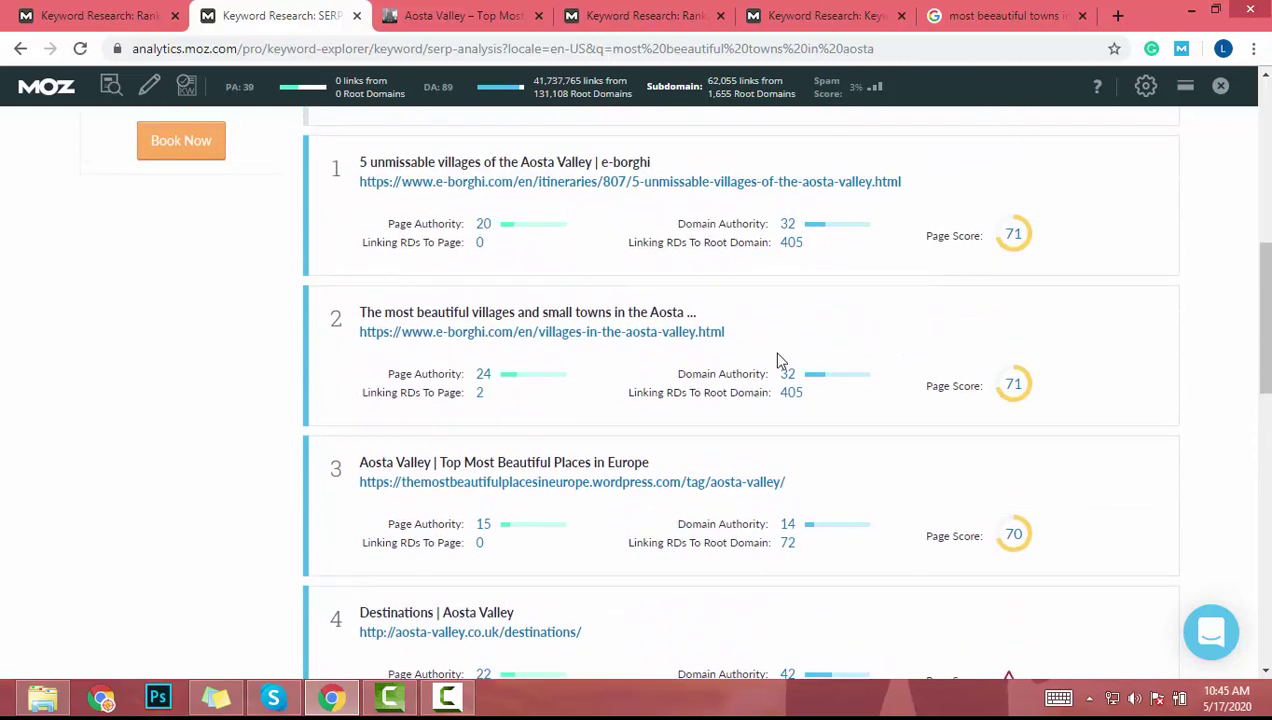
{"action": "scroll", "coordinate": [760, 340], "scroll_direction": "down", "scroll_amount": 4}
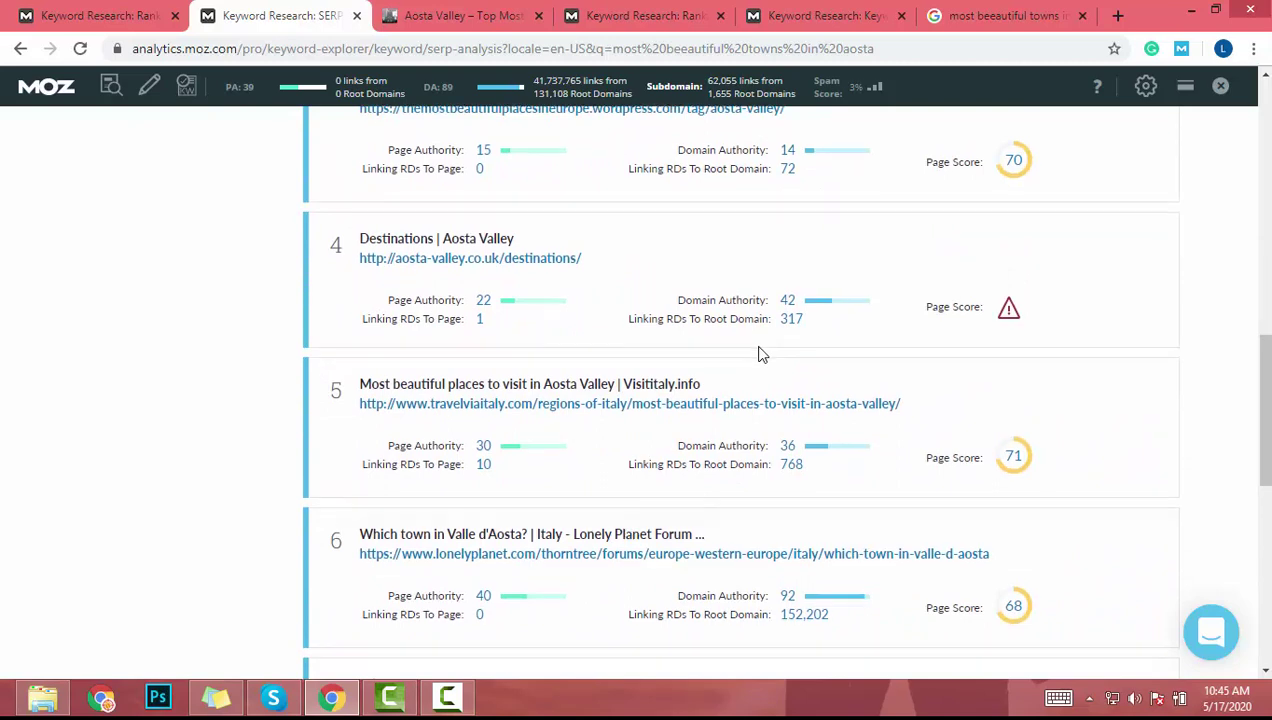
{"action": "scroll", "coordinate": [760, 354], "scroll_direction": "down", "scroll_amount": 3}
{"action": "scroll", "coordinate": [760, 356], "scroll_direction": "down", "scroll_amount": 4}
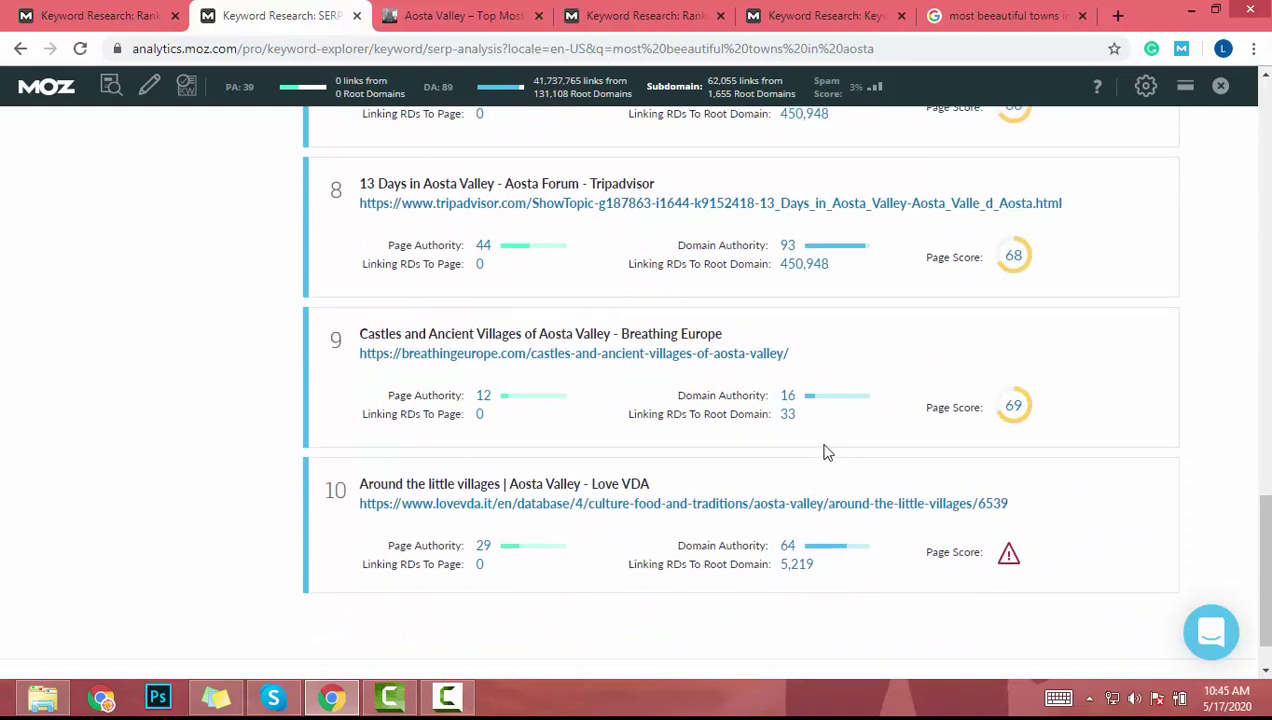
{"action": "scroll", "coordinate": [826, 452], "scroll_direction": "up", "scroll_amount": 12}
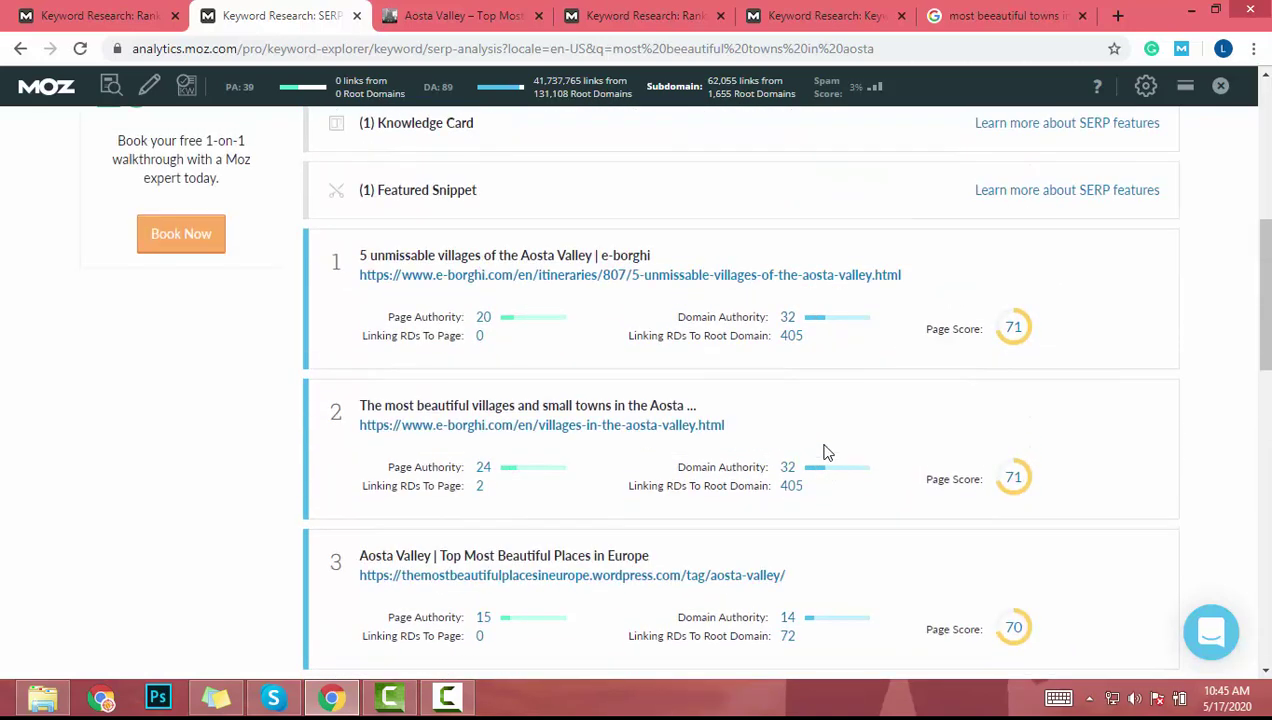
{"action": "scroll", "coordinate": [826, 452], "scroll_direction": "up", "scroll_amount": 5}
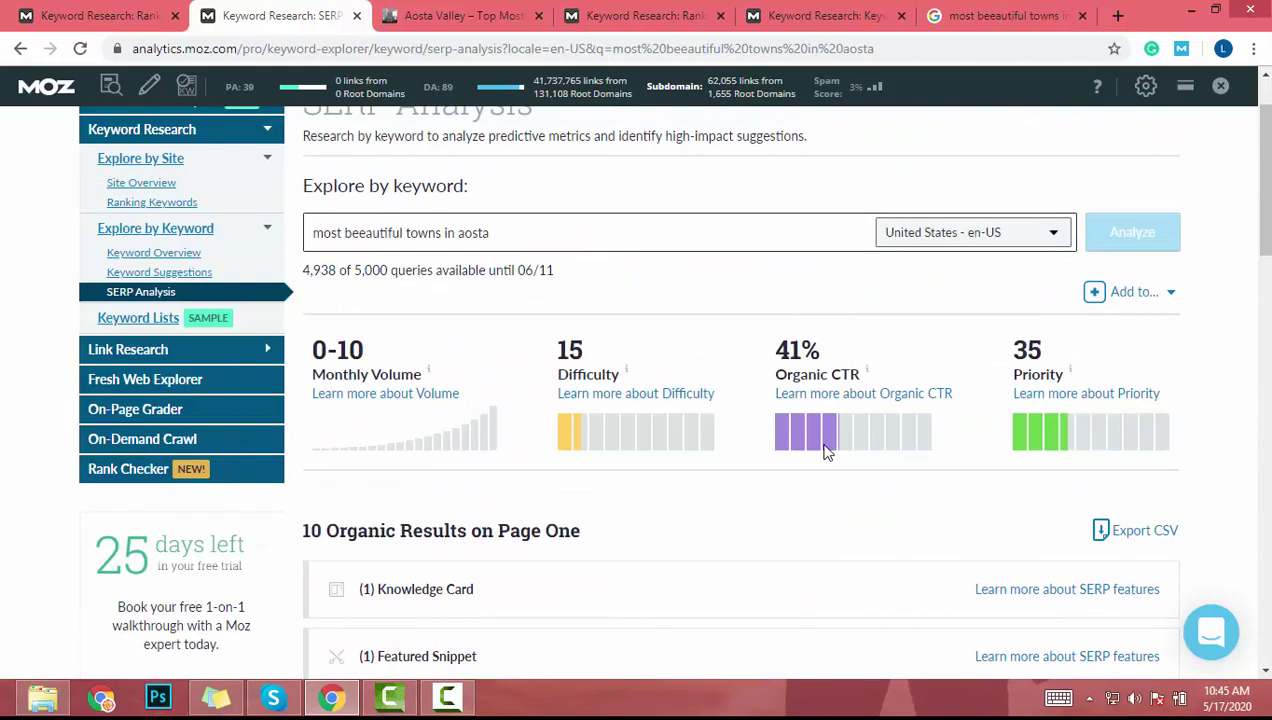
Copy "aosta valley summer activities" from the competitor's ranking keywords and run a SERP analysis on it.
{"action": "left_click", "coordinate": [85, 10]}
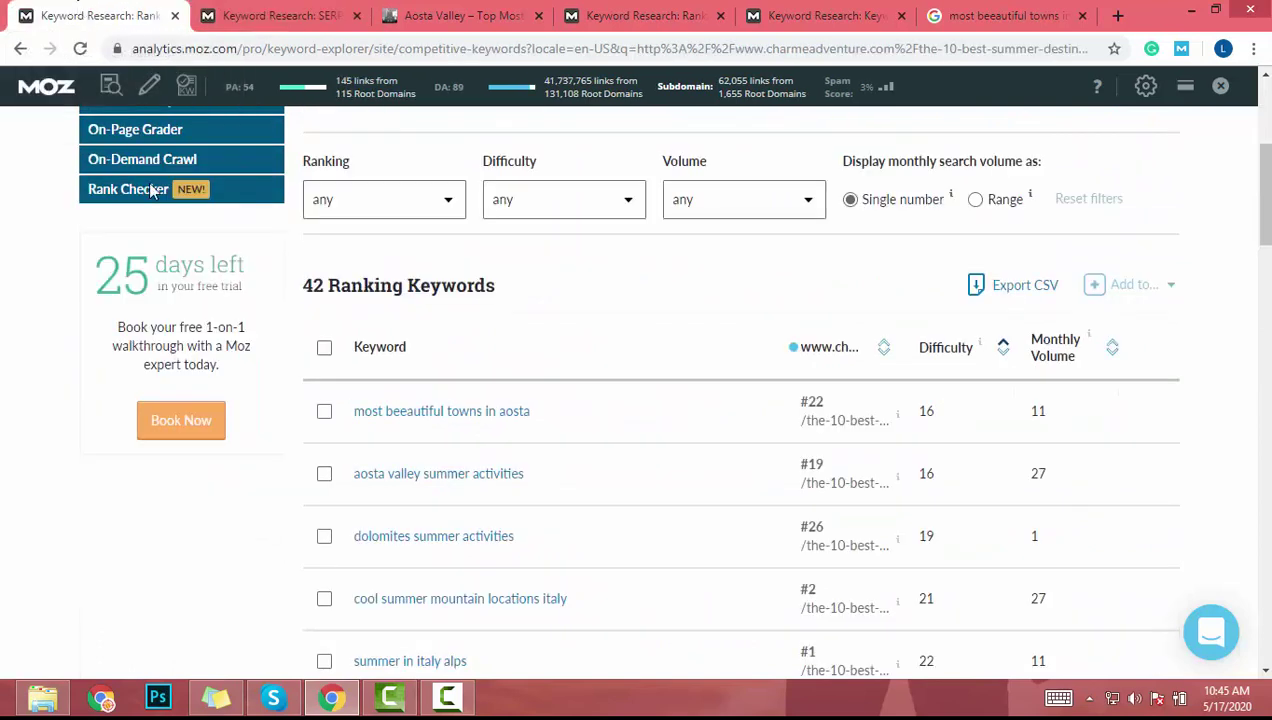
{"action": "scroll", "coordinate": [160, 530], "scroll_direction": "down", "scroll_amount": 1}
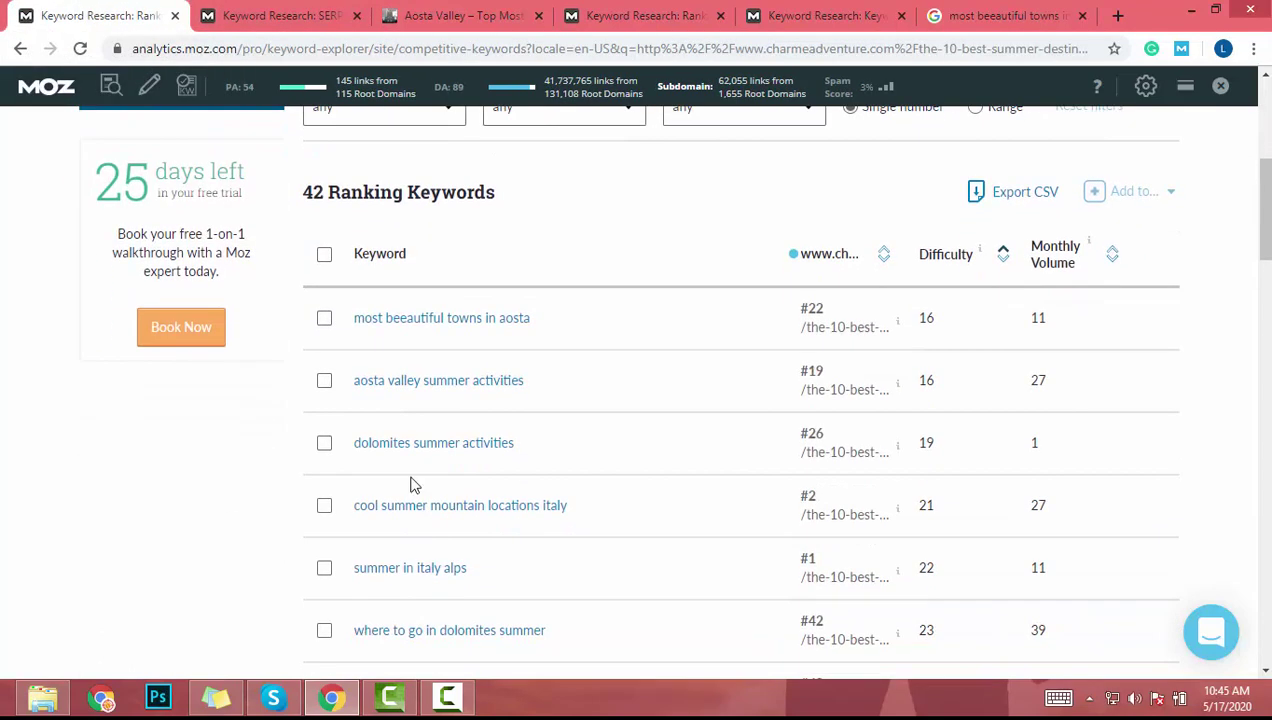
{"action": "left_click_drag", "start_coordinate": [524, 398], "coordinate": [349, 398]}
{"action": "key", "text": "ctrl+c"}
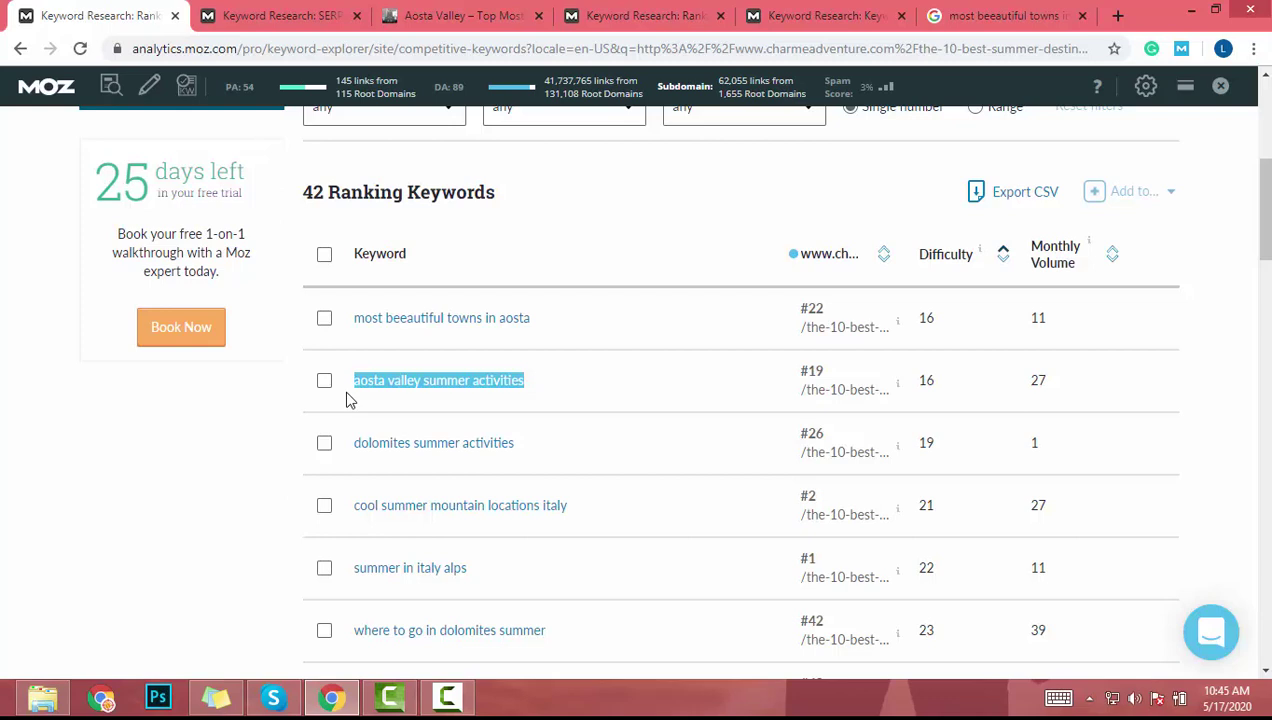
{"action": "left_click", "coordinate": [258, 20]}
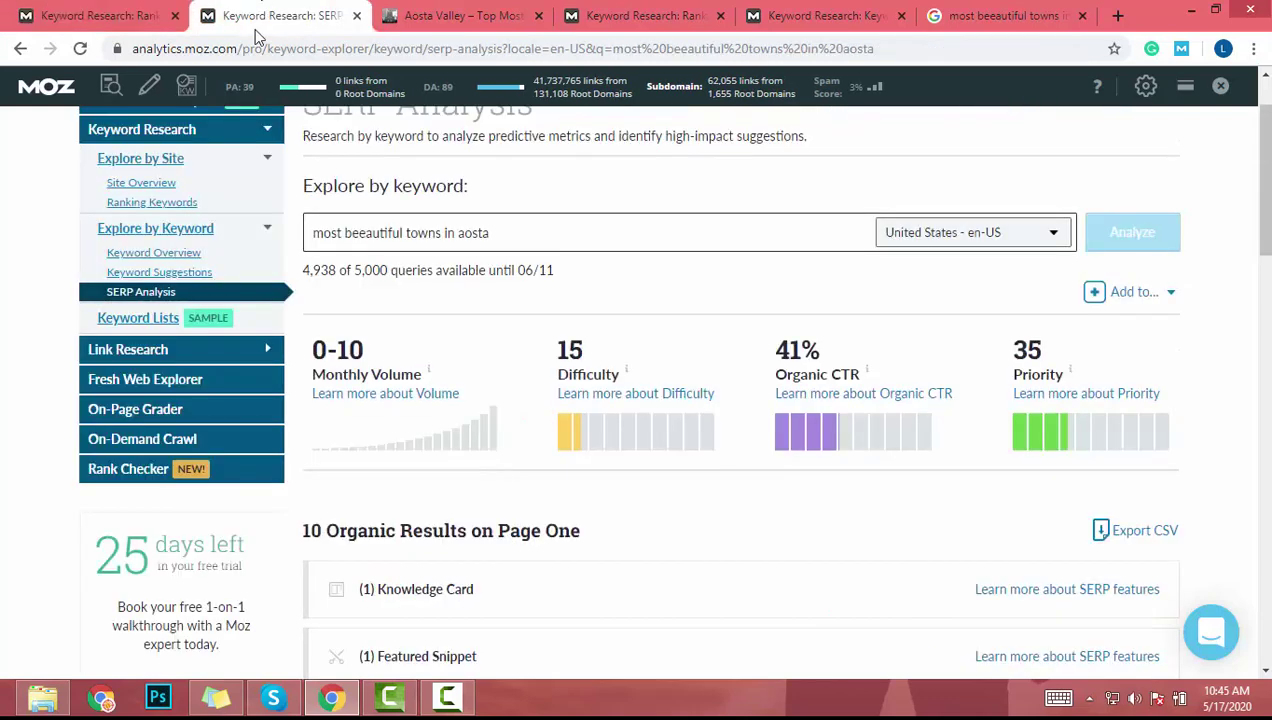
{"action": "triple_click", "coordinate": [430, 222]}
{"action": "key", "text": "ctrl+v"}
{"action": "left_click", "coordinate": [1134, 236]}
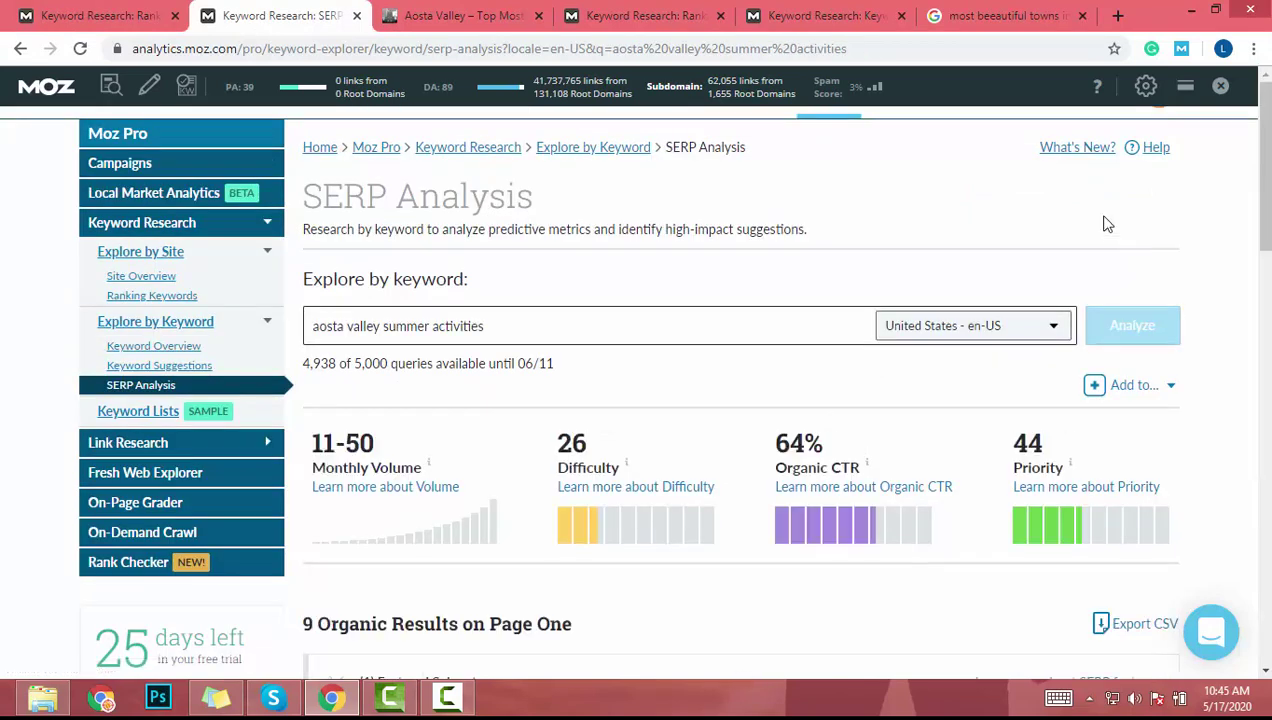
Review the monthly volume, difficulty, organic CTR and priority of "aosta valley summer activities".
{"action": "scroll", "coordinate": [1100, 225], "scroll_direction": "down", "scroll_amount": 2}
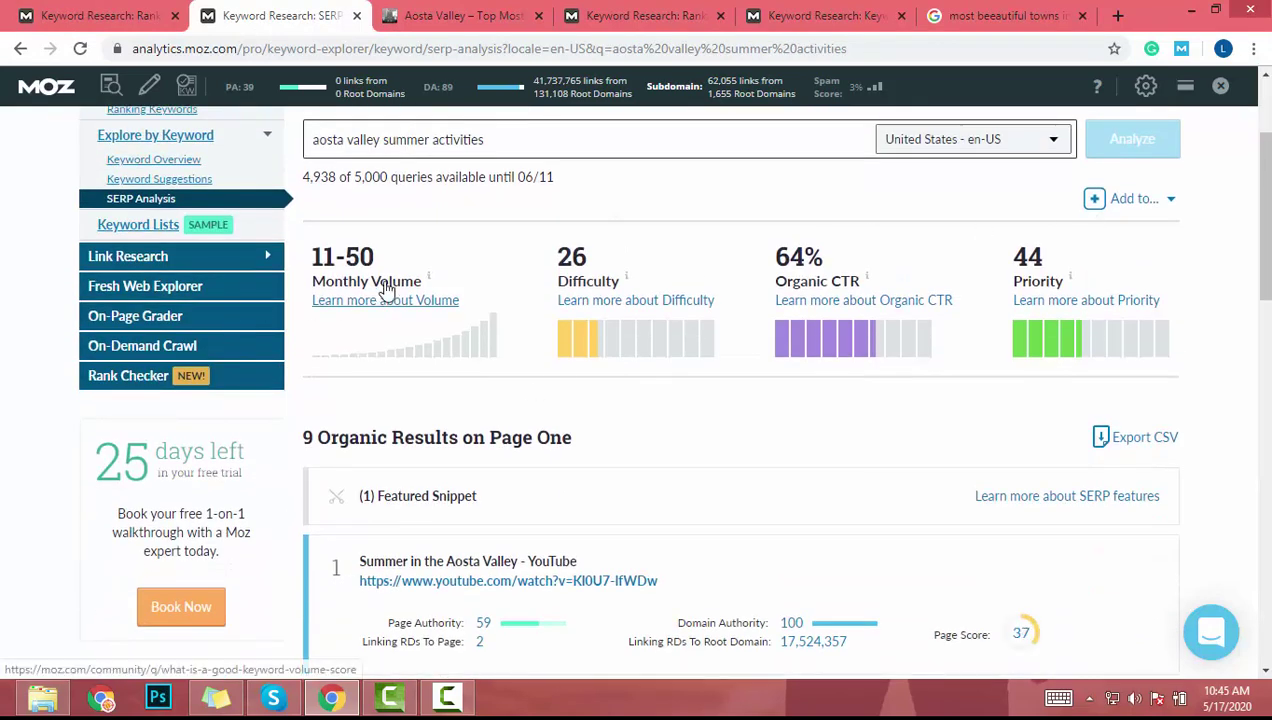
{"action": "mouse_move", "coordinate": [430, 284]}
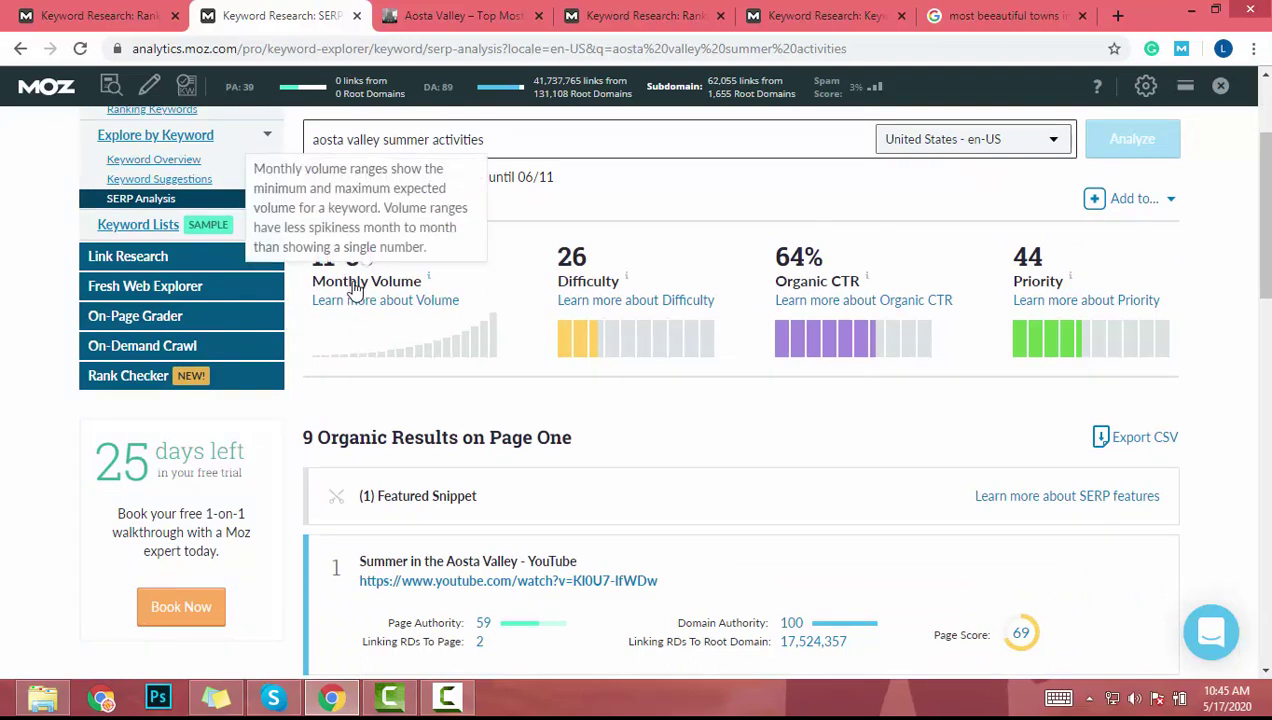
{"action": "mouse_move", "coordinate": [380, 290]}
{"action": "mouse_move", "coordinate": [612, 288]}
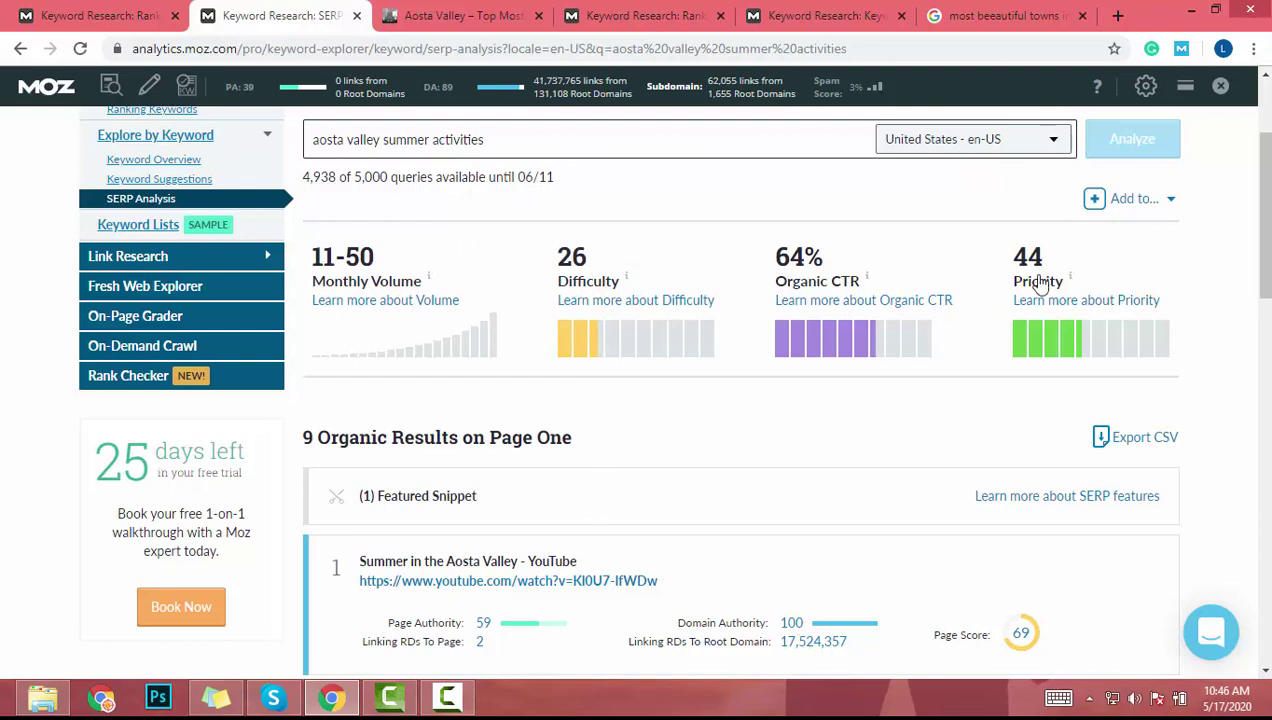
{"action": "mouse_move", "coordinate": [1097, 276]}
Examine the featured snippet and the authority metrics of the top three organic results against the keyword's difficulty.
{"action": "scroll", "coordinate": [960, 250], "scroll_direction": "down", "scroll_amount": 4}
{"action": "scroll", "coordinate": [960, 250], "scroll_direction": "up", "scroll_amount": 2}
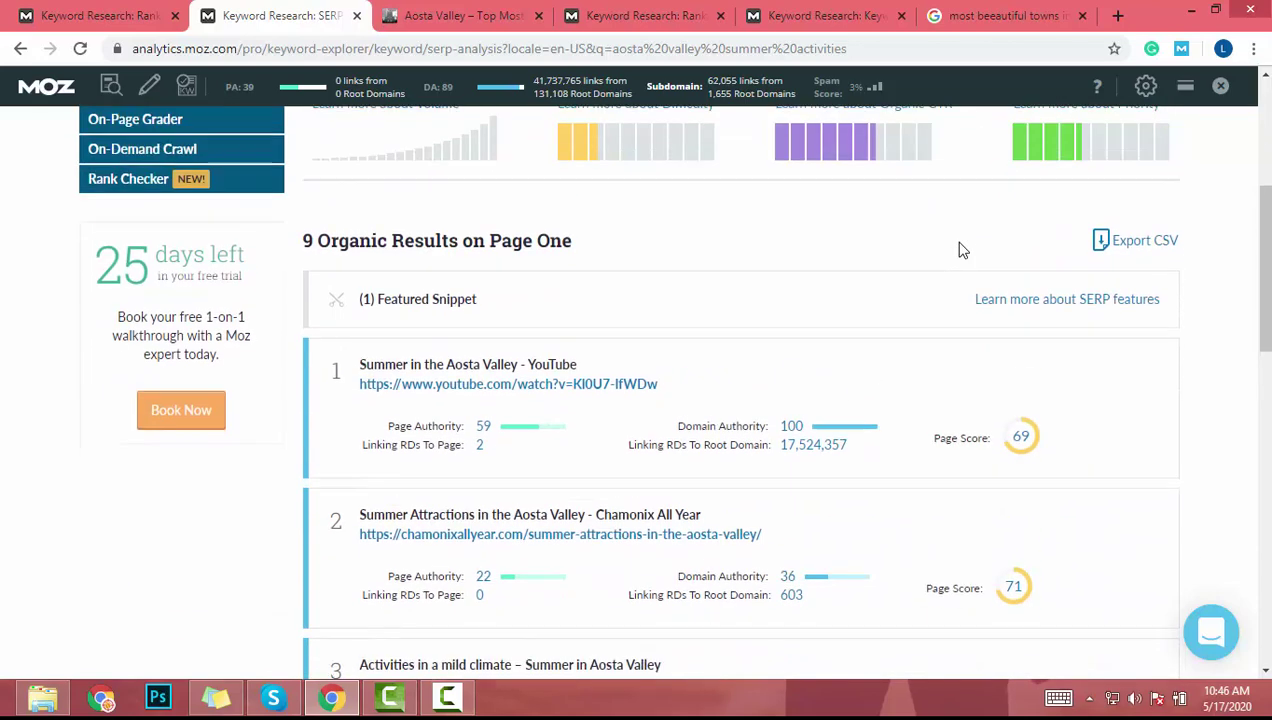
{"action": "scroll", "coordinate": [960, 250], "scroll_direction": "down", "scroll_amount": 1}
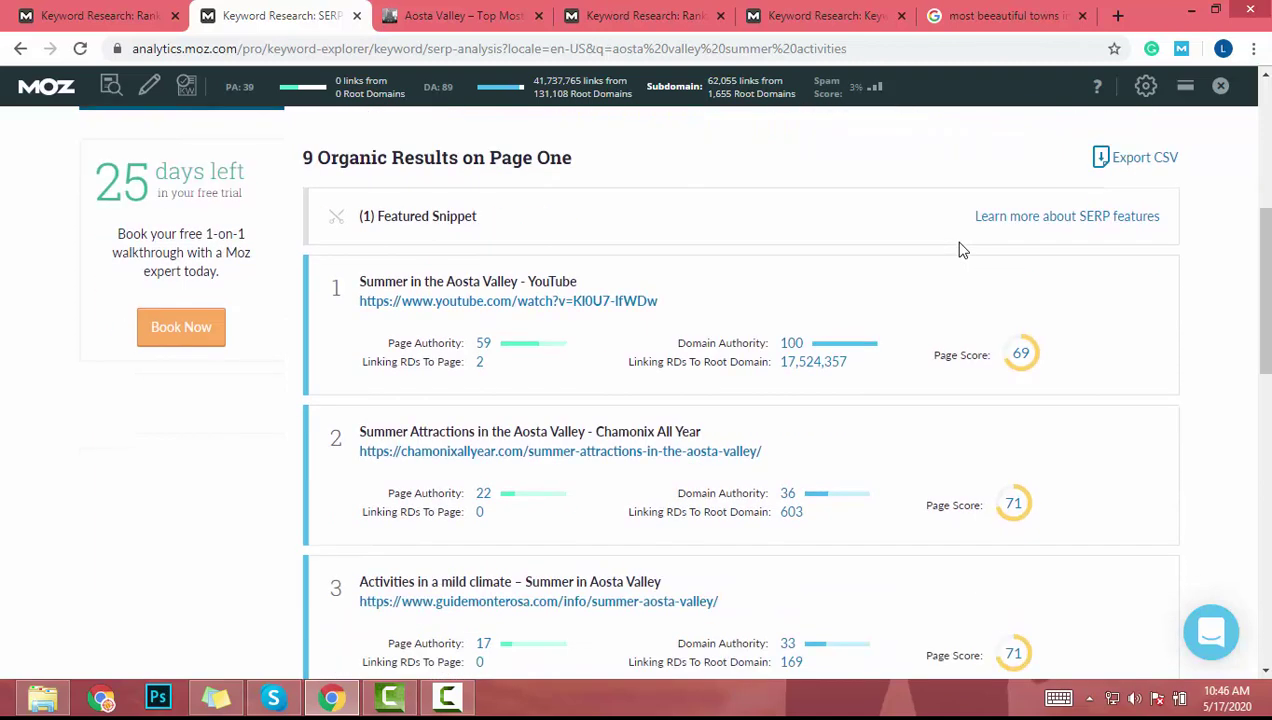
{"action": "scroll", "coordinate": [172, 285], "scroll_direction": "up", "scroll_amount": 3}
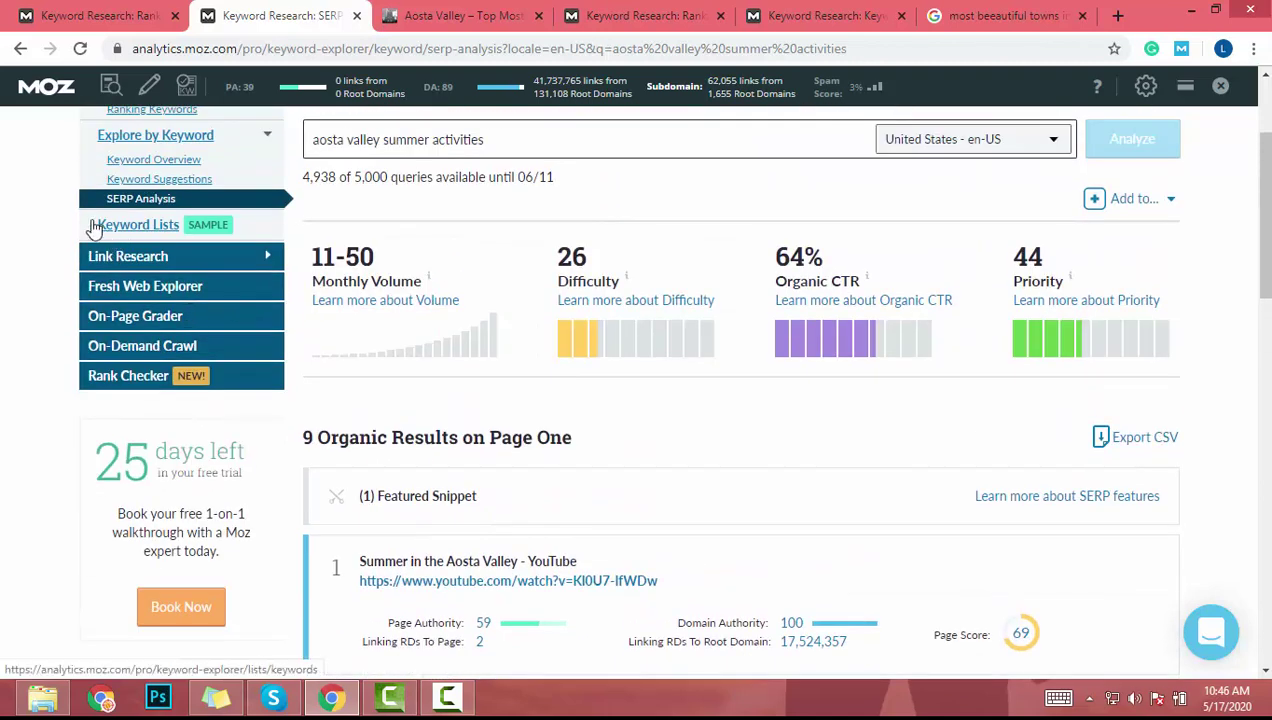
{"action": "scroll", "coordinate": [757, 291], "scroll_direction": "down", "scroll_amount": 1}
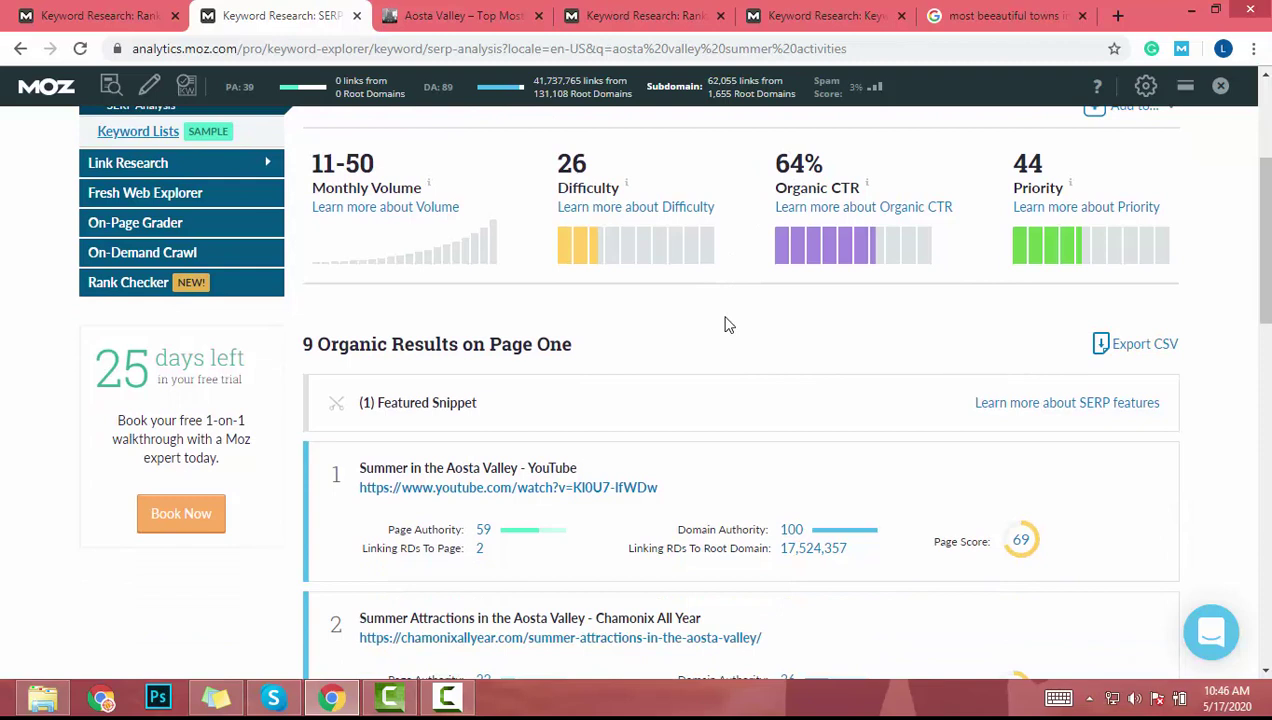
{"action": "scroll", "coordinate": [727, 325], "scroll_direction": "down", "scroll_amount": 1}
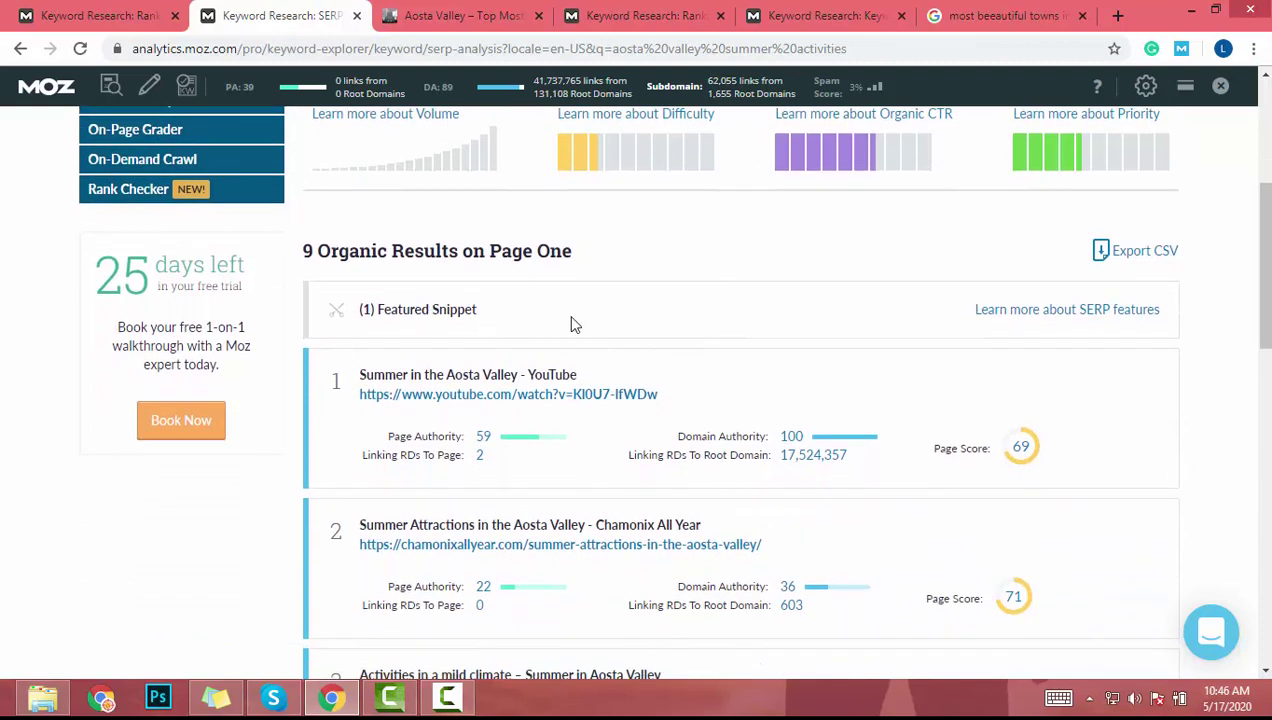
{"action": "scroll", "coordinate": [845, 320], "scroll_direction": "down", "scroll_amount": 2}
{"action": "scroll", "coordinate": [852, 320], "scroll_direction": "up", "scroll_amount": 3}
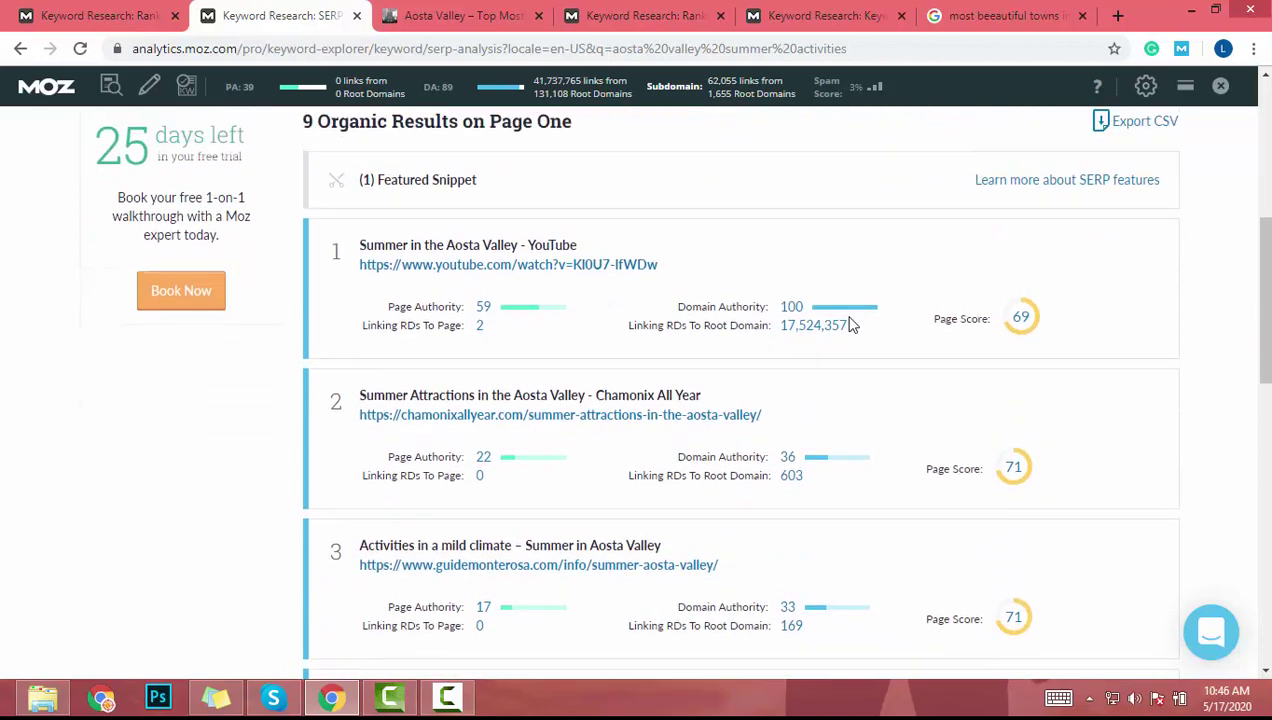
Check the authority, linking domains and page scores of the second to ninth organic results for "aosta valley summer activities".
{"action": "scroll", "coordinate": [791, 323], "scroll_direction": "down", "scroll_amount": 3}
{"action": "scroll", "coordinate": [790, 324], "scroll_direction": "down", "scroll_amount": 3}
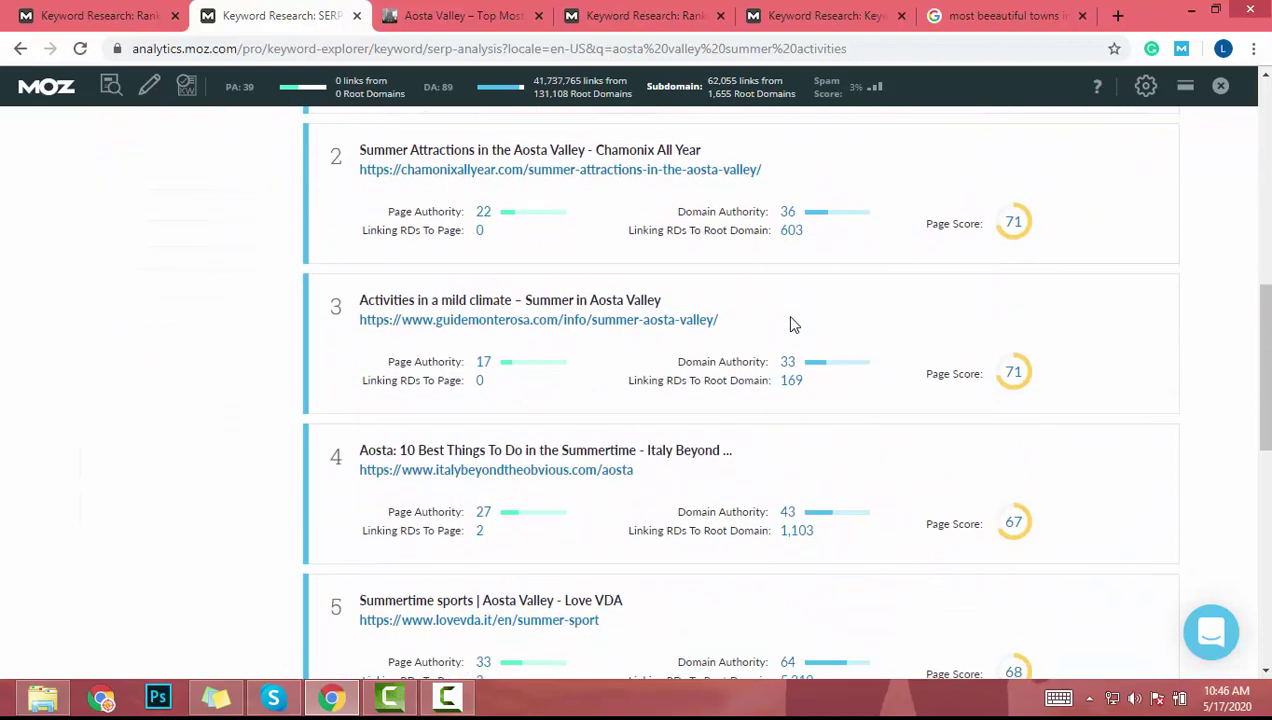
{"action": "scroll", "coordinate": [791, 324], "scroll_direction": "down", "scroll_amount": 5}
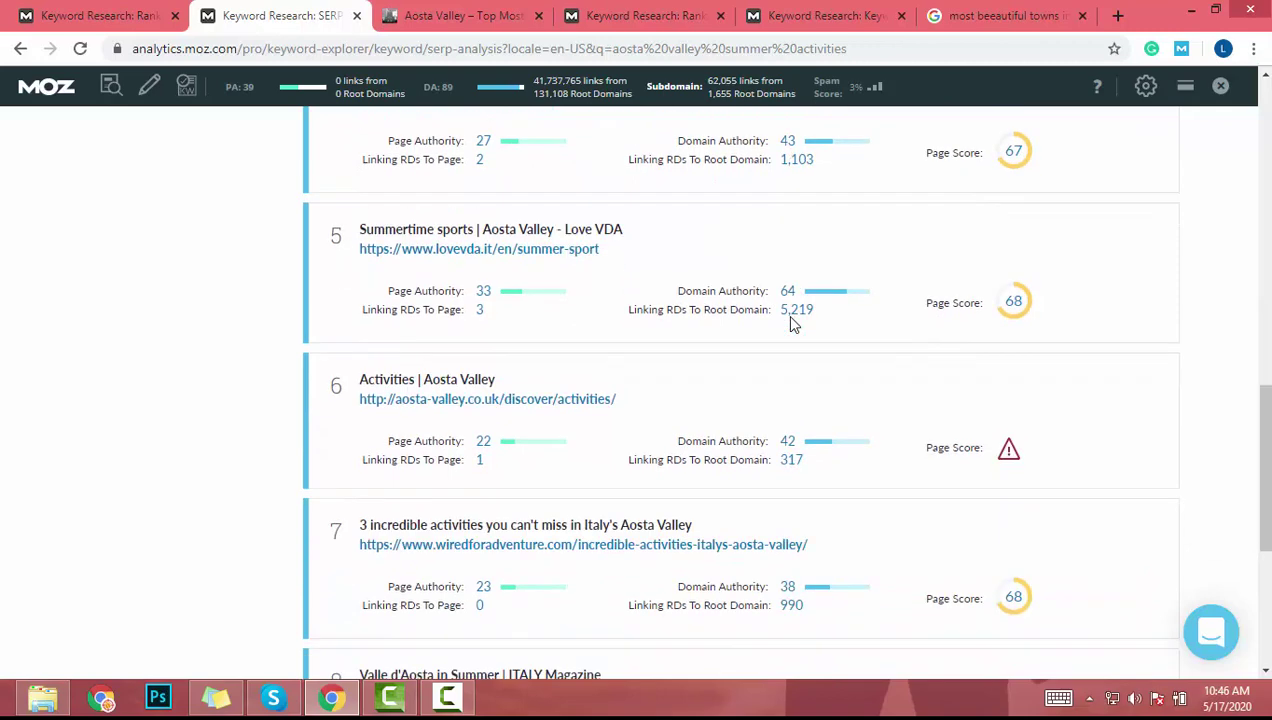
{"action": "scroll", "coordinate": [791, 324], "scroll_direction": "down", "scroll_amount": 3}
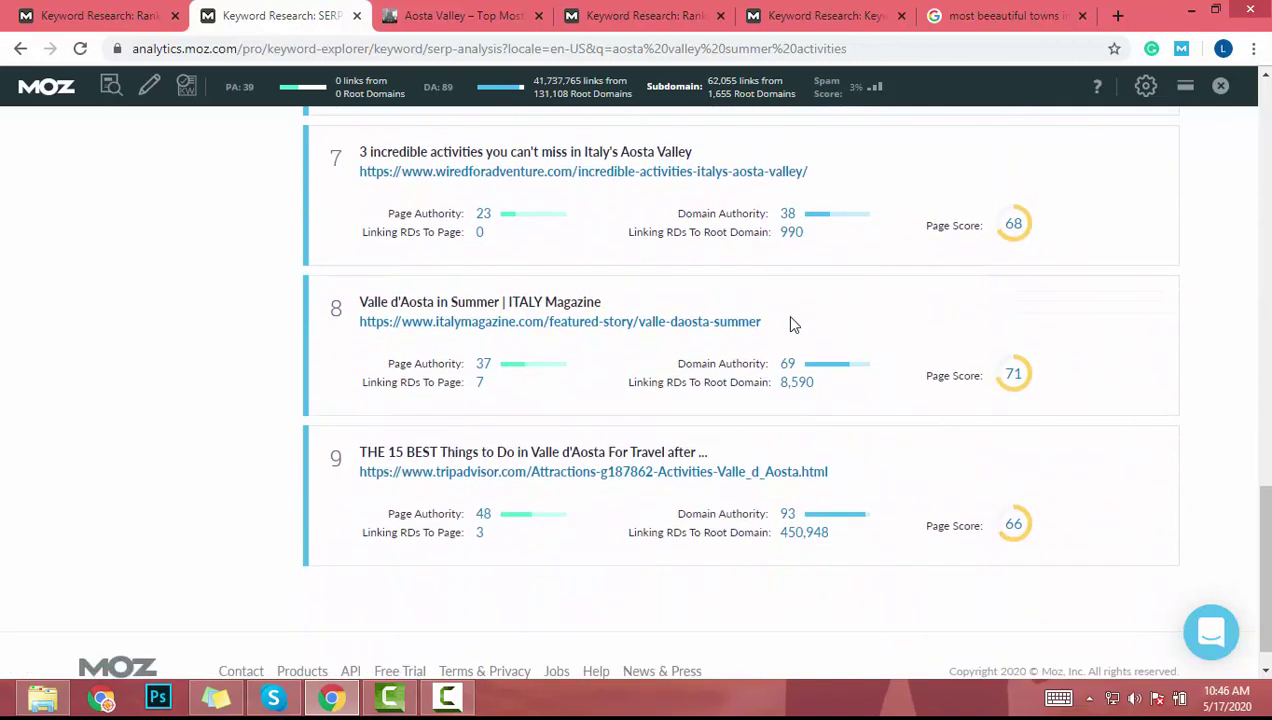
{"action": "scroll", "coordinate": [818, 447], "scroll_direction": "up", "scroll_amount": 15}
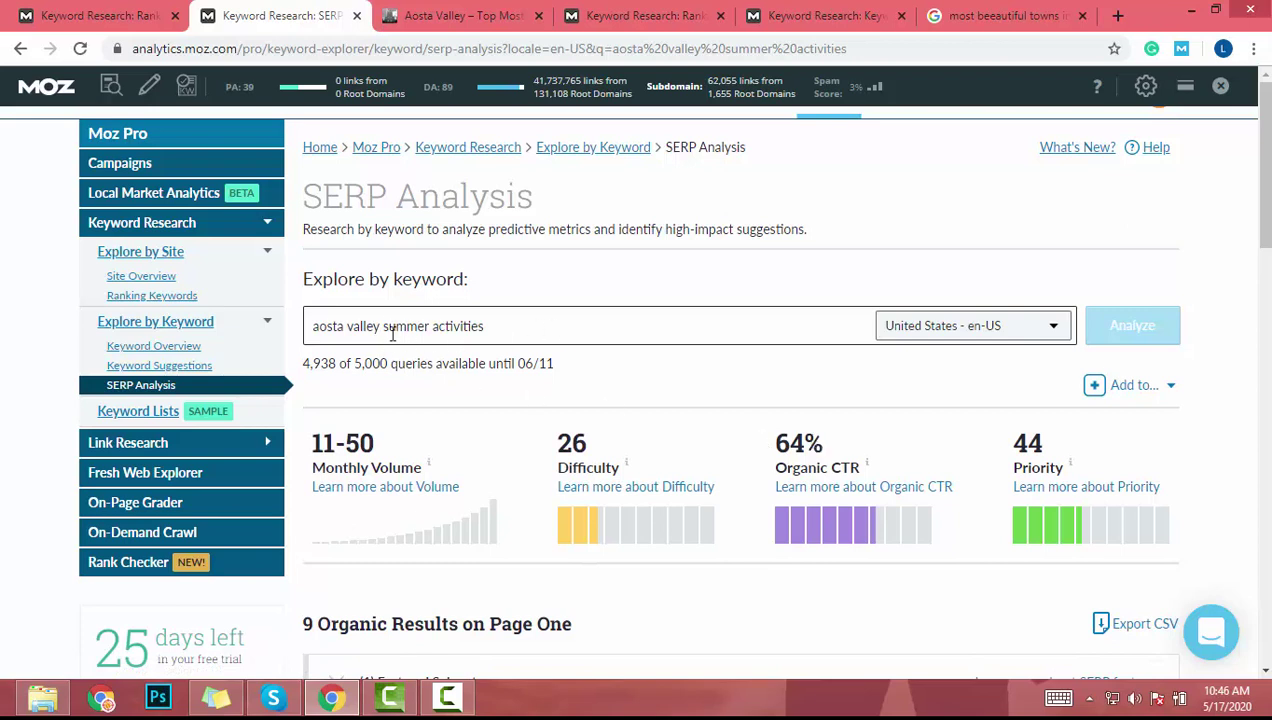
Copy "dolomites summer activities" from the competitor's ranking keywords and run a SERP analysis on it.
{"action": "left_click", "coordinate": [113, 8]}
{"action": "scroll", "coordinate": [716, 320], "scroll_direction": "down", "scroll_amount": 2}
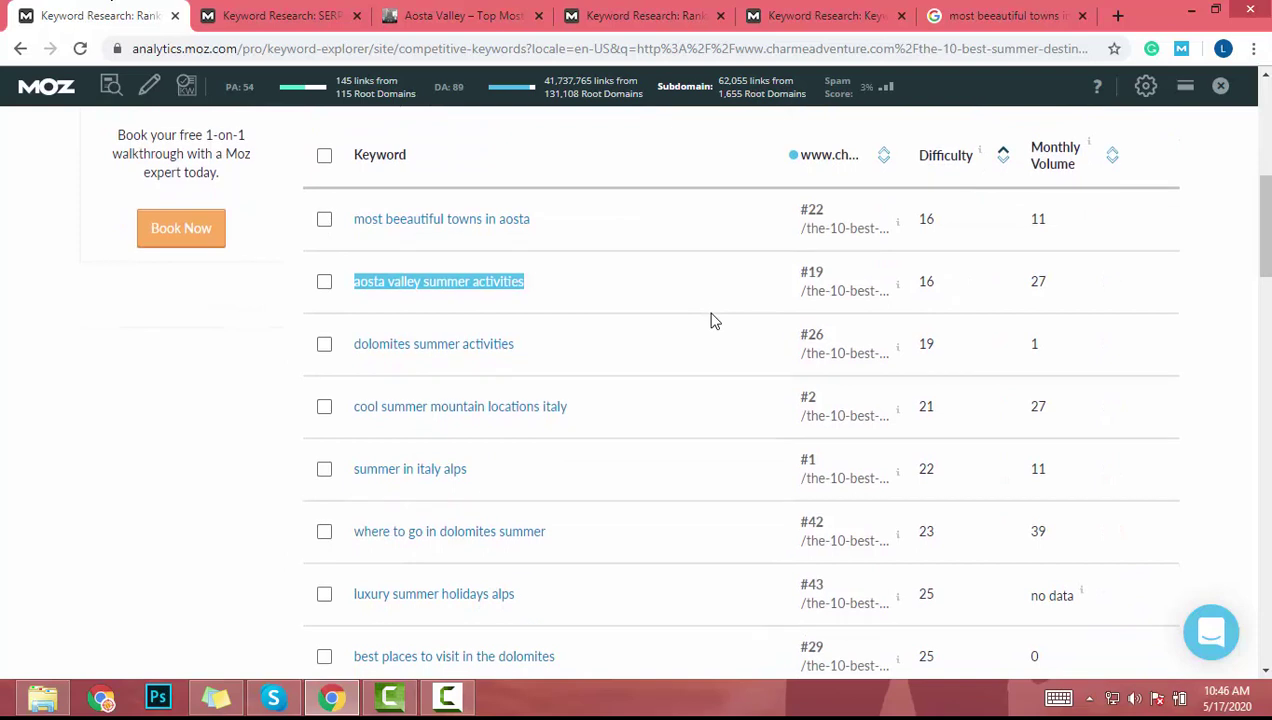
{"action": "left_click", "coordinate": [928, 260]}
{"action": "scroll", "coordinate": [916, 457], "scroll_direction": "up", "scroll_amount": 1}
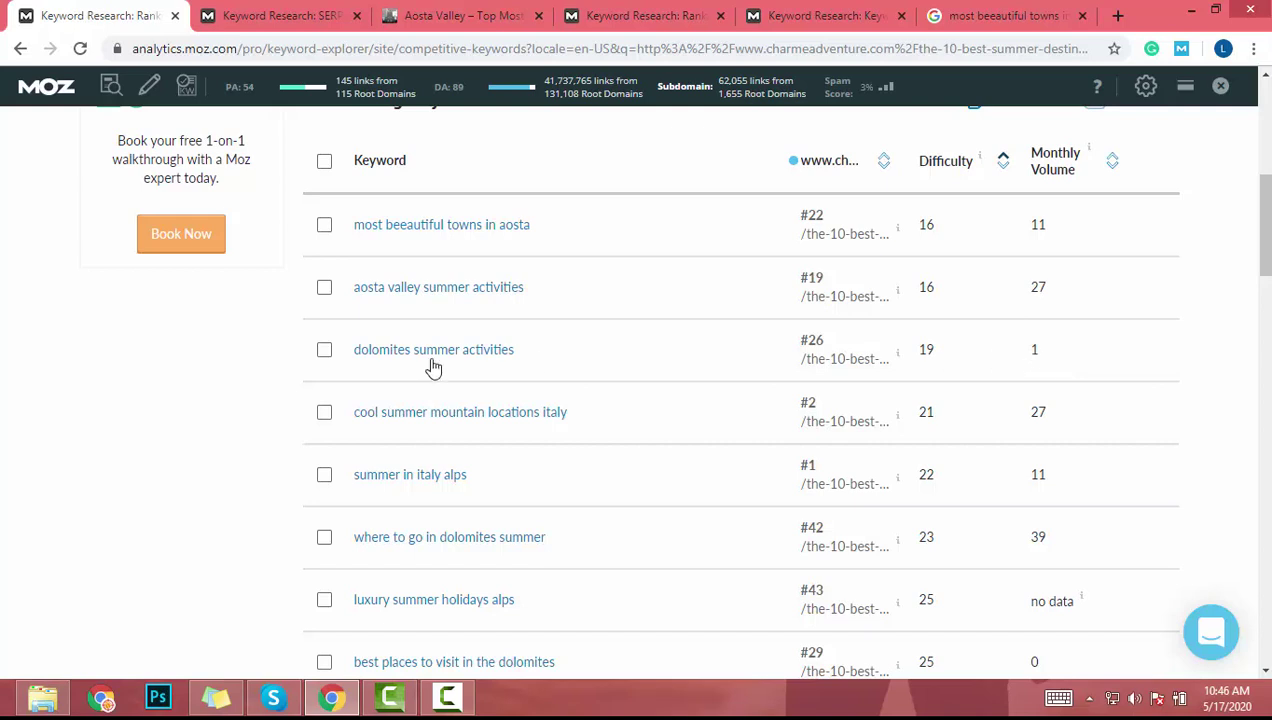
{"action": "left_click_drag", "start_coordinate": [551, 356], "coordinate": [348, 358]}
{"action": "key", "text": "ctrl+c"}
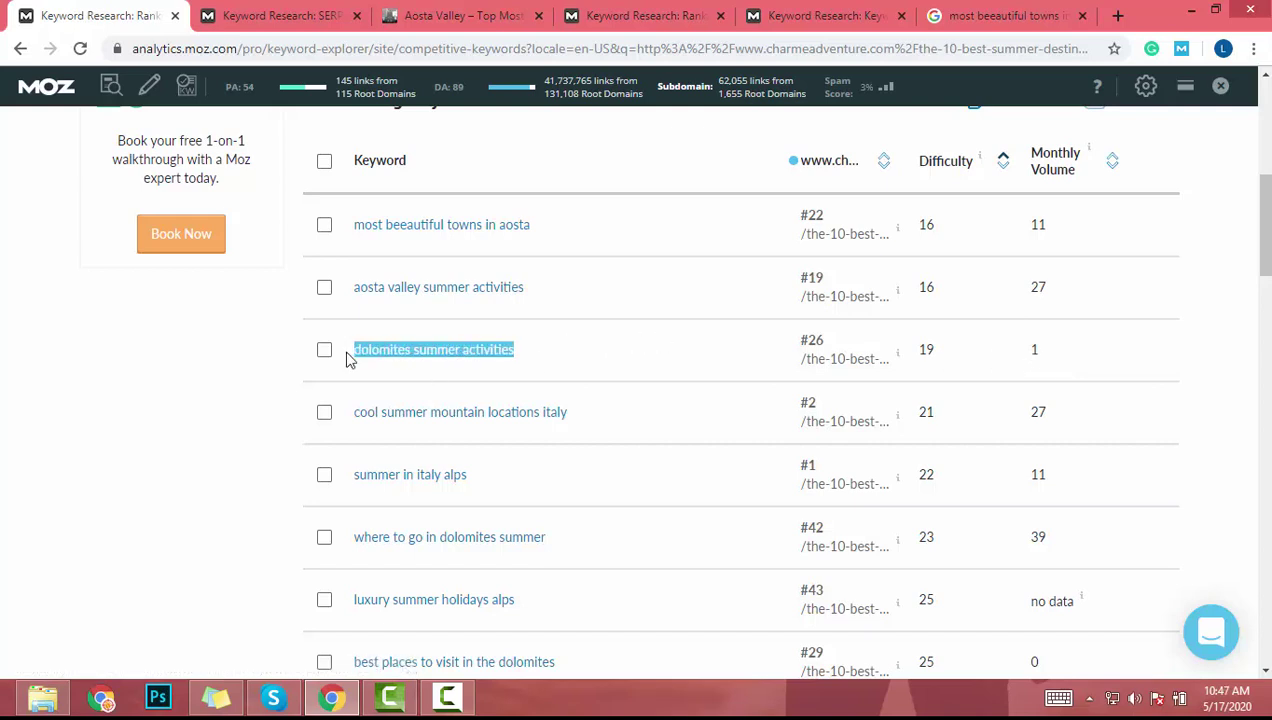
{"action": "left_click", "coordinate": [340, 14]}
{"action": "left_click", "coordinate": [490, 326]}
{"action": "key", "text": "ctrl+a"}
{"action": "key", "text": "ctrl+v"}
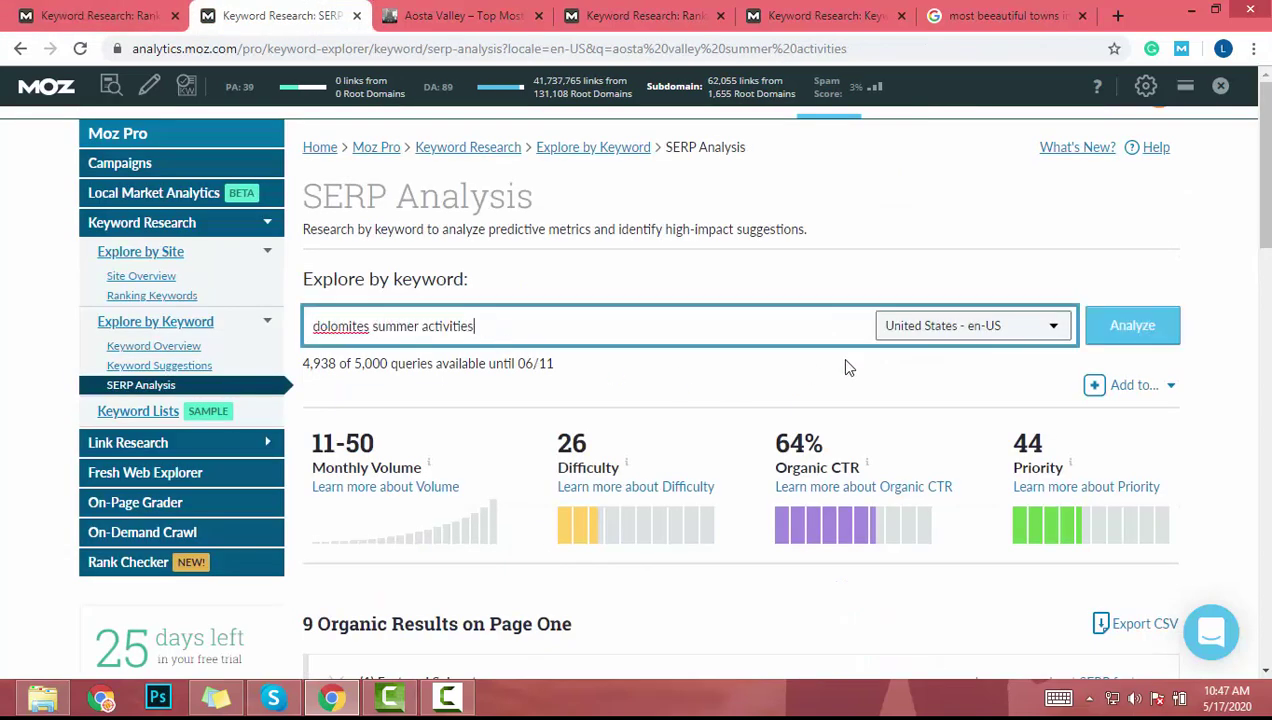
{"action": "left_click", "coordinate": [1132, 326]}
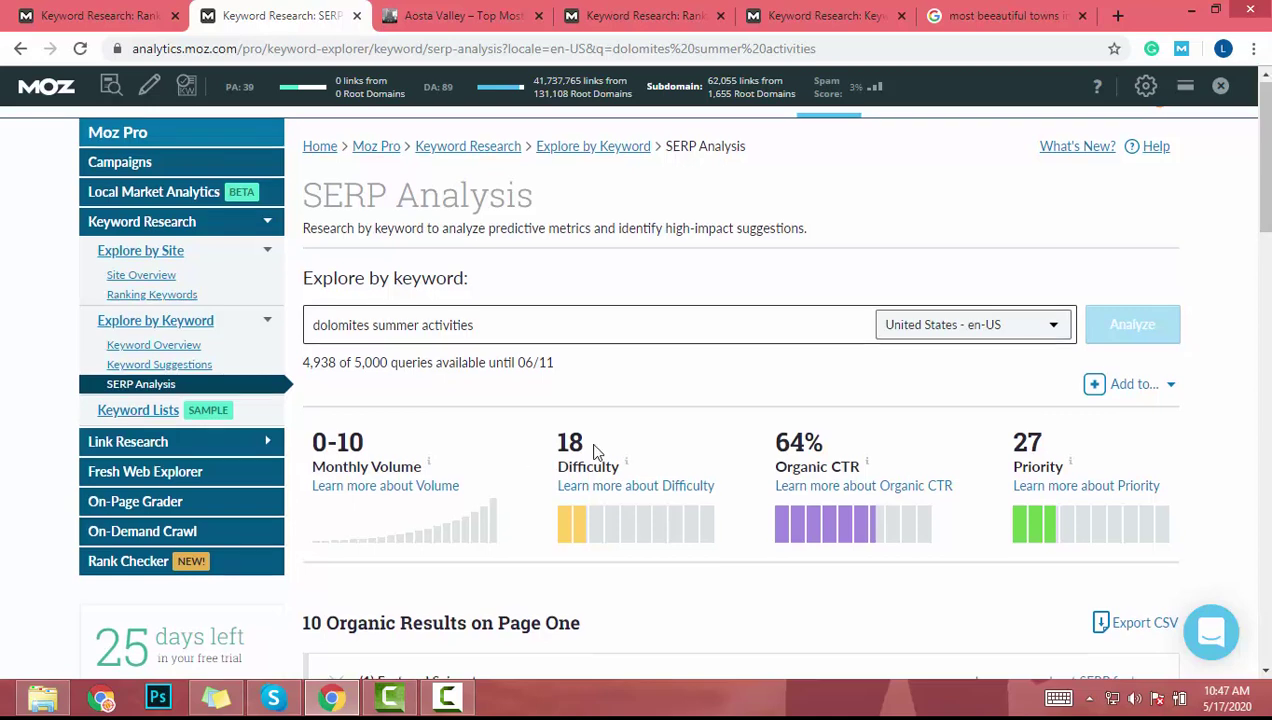
Check the SERP features listed for "dolomites summer activities", and search Google for that keyword.
{"action": "scroll", "coordinate": [593, 452], "scroll_direction": "down", "scroll_amount": 5}
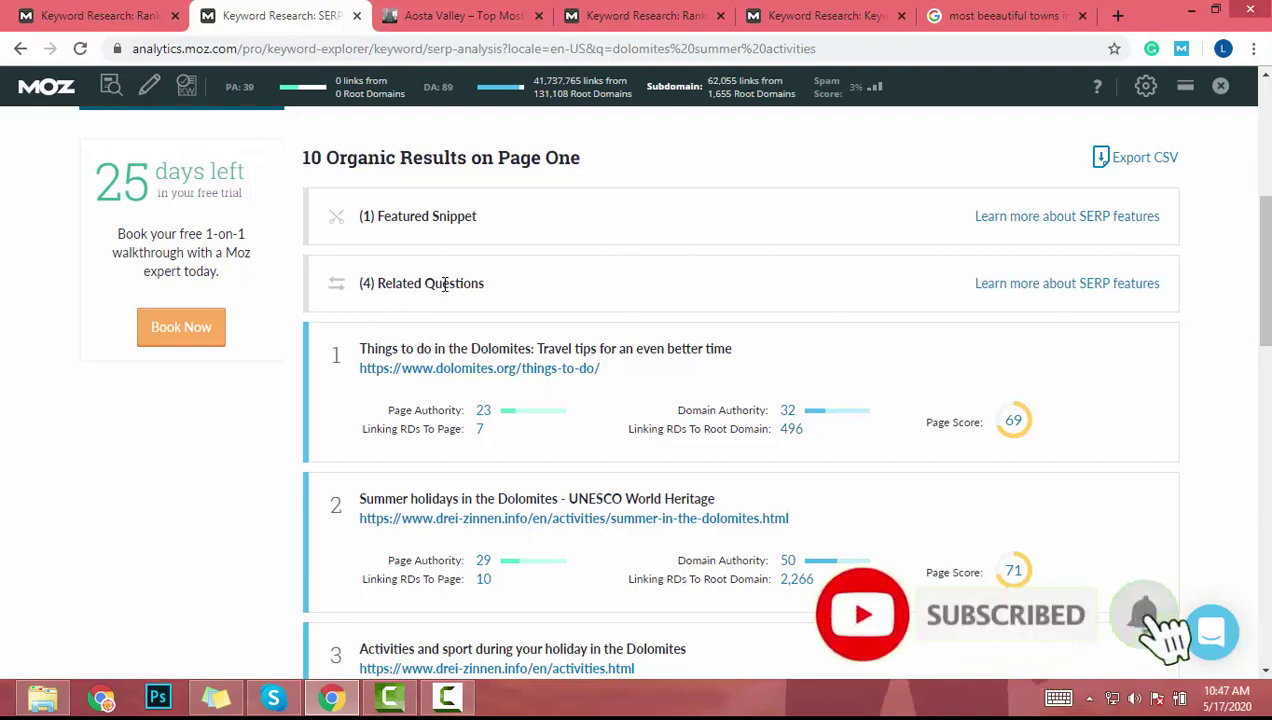
{"action": "scroll", "coordinate": [440, 326], "scroll_direction": "up", "scroll_amount": 3}
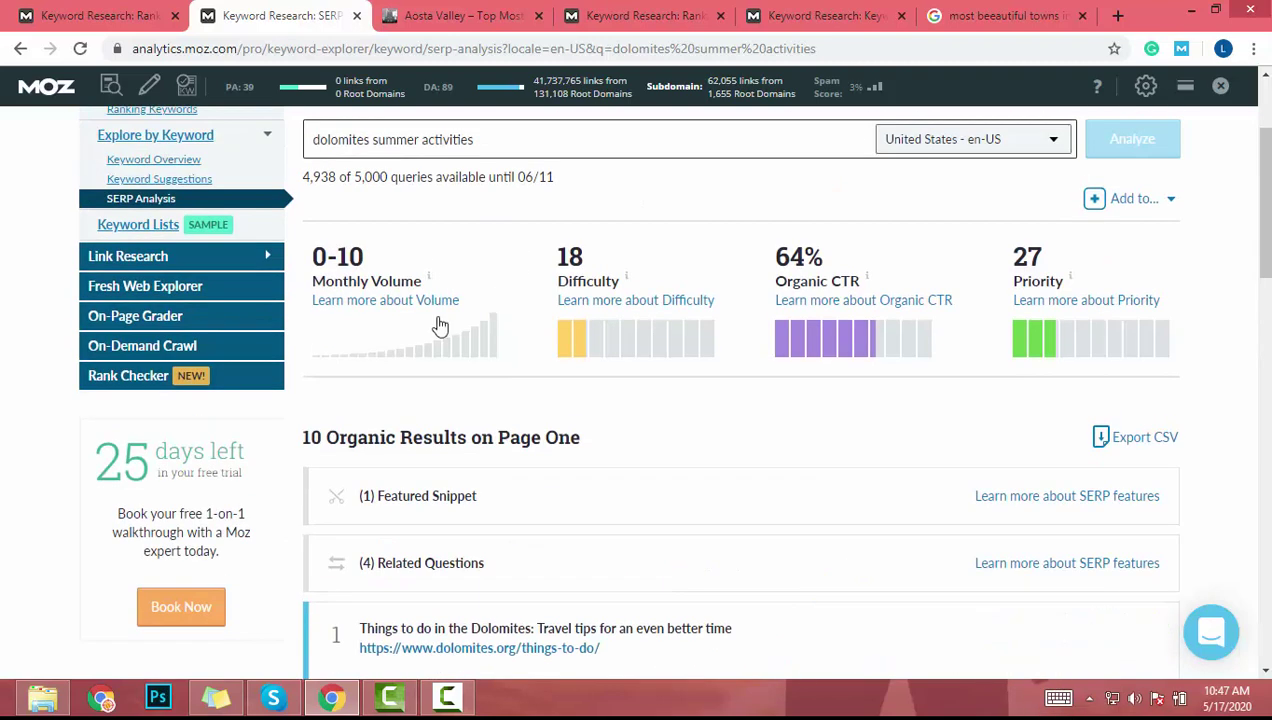
{"action": "triple_click", "coordinate": [477, 148]}
{"action": "key", "text": "ctrl+c"}
{"action": "left_click", "coordinate": [962, 18]}
{"action": "left_click", "coordinate": [929, 47]}
{"action": "key", "text": "ctrl+v"}
{"action": "key", "text": "Return"}
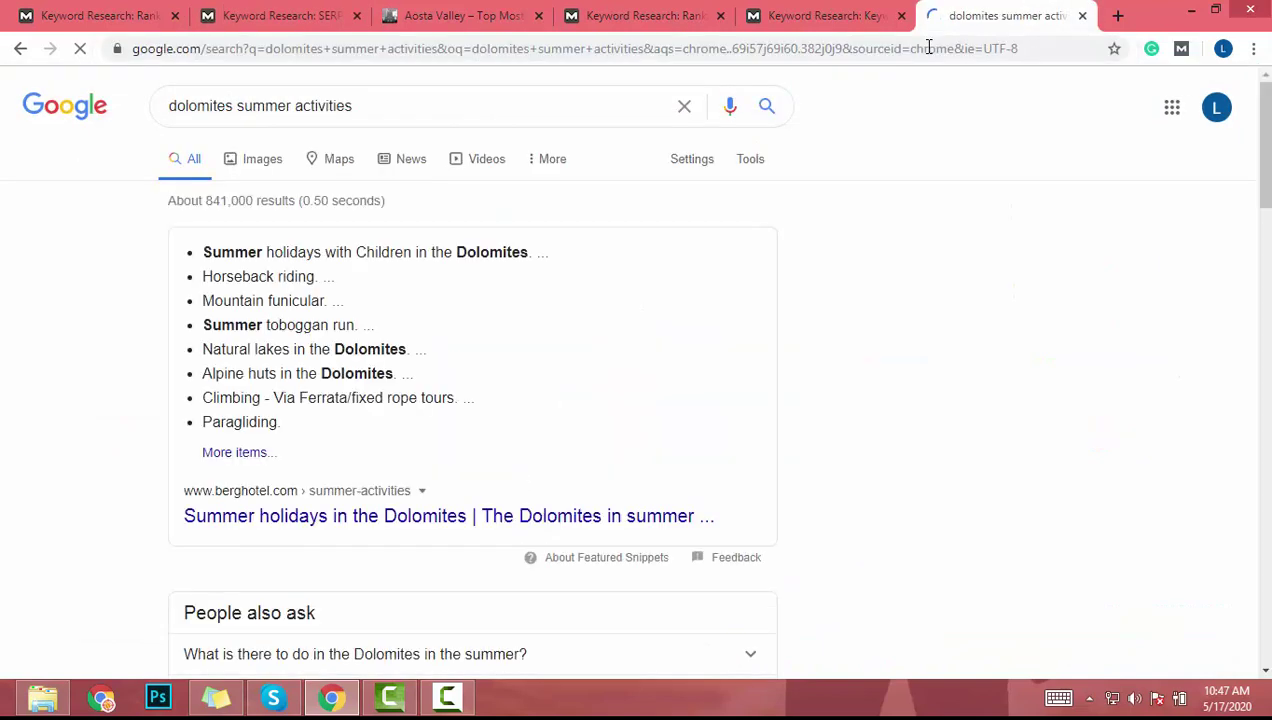
Examine Google's featured snippet and related questions, expanding "What is there to do in the Dolomites in the summer?".
{"action": "scroll", "coordinate": [190, 235], "scroll_direction": "down", "scroll_amount": 1}
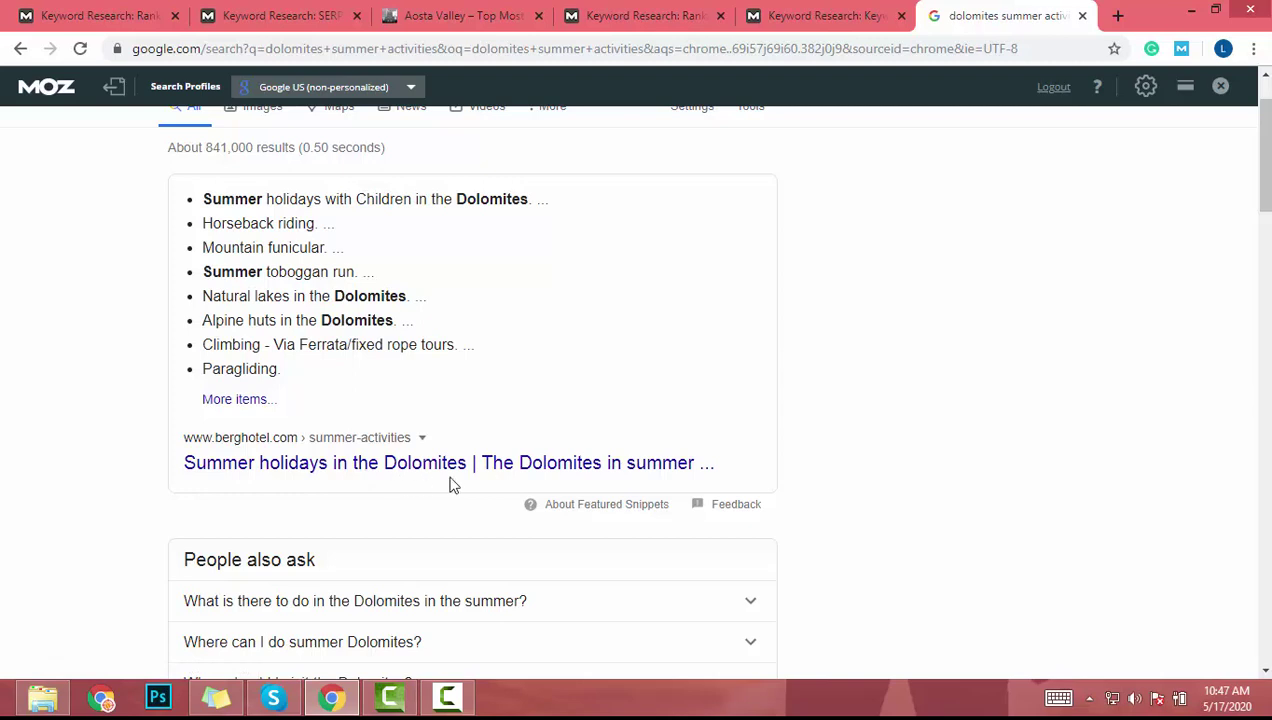
{"action": "scroll", "coordinate": [450, 484], "scroll_direction": "down", "scroll_amount": 5}
{"action": "scroll", "coordinate": [218, 417], "scroll_direction": "up", "scroll_amount": 1}
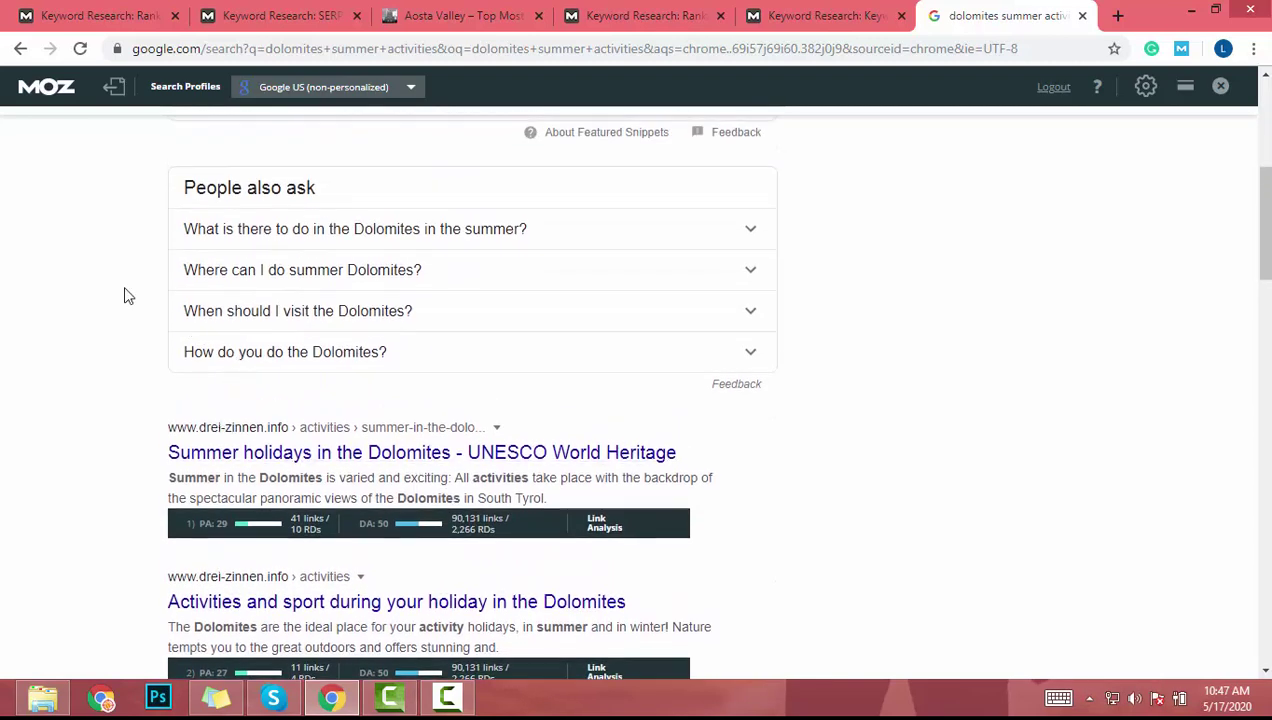
{"action": "scroll", "coordinate": [124, 295], "scroll_direction": "up", "scroll_amount": 1}
{"action": "left_click", "coordinate": [340, 320]}
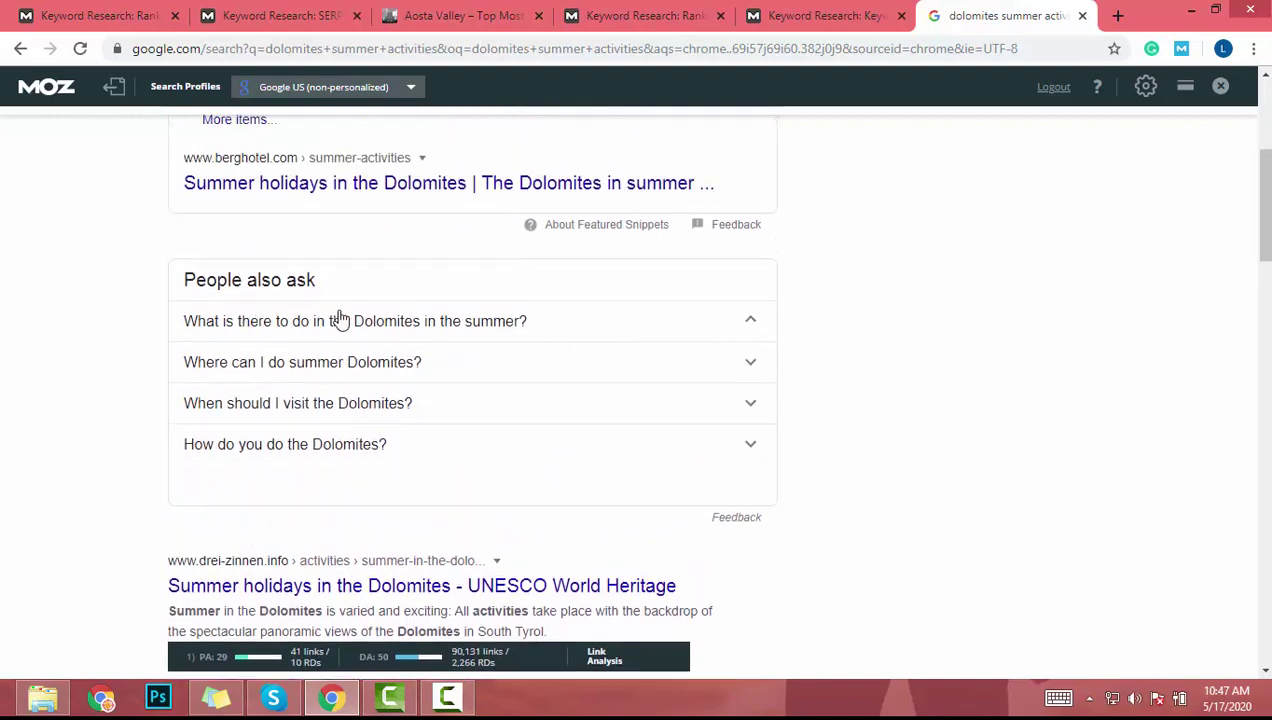
{"action": "scroll", "coordinate": [341, 346], "scroll_direction": "down", "scroll_amount": 2}
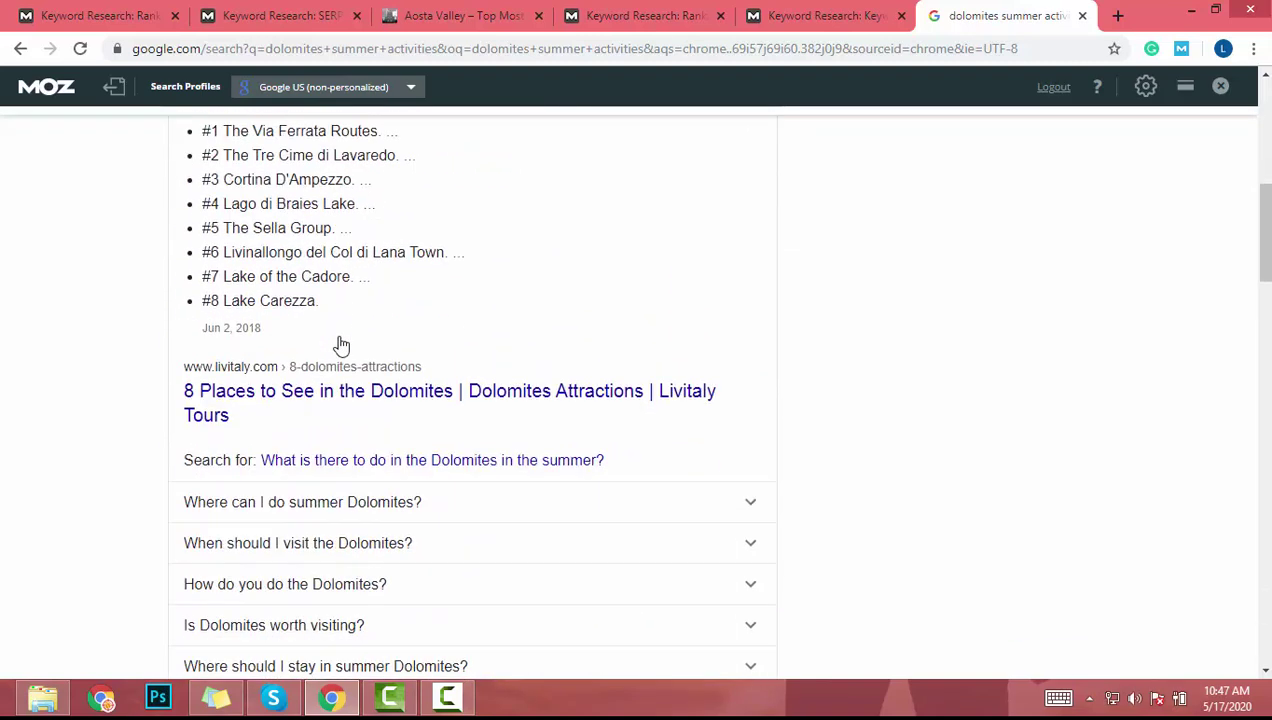
Collapse the expanded related question and check the link metrics of Google's organic results for "dolomites summer activities".
{"action": "scroll", "coordinate": [335, 252], "scroll_direction": "up", "scroll_amount": 1}
{"action": "left_click", "coordinate": [342, 236]}
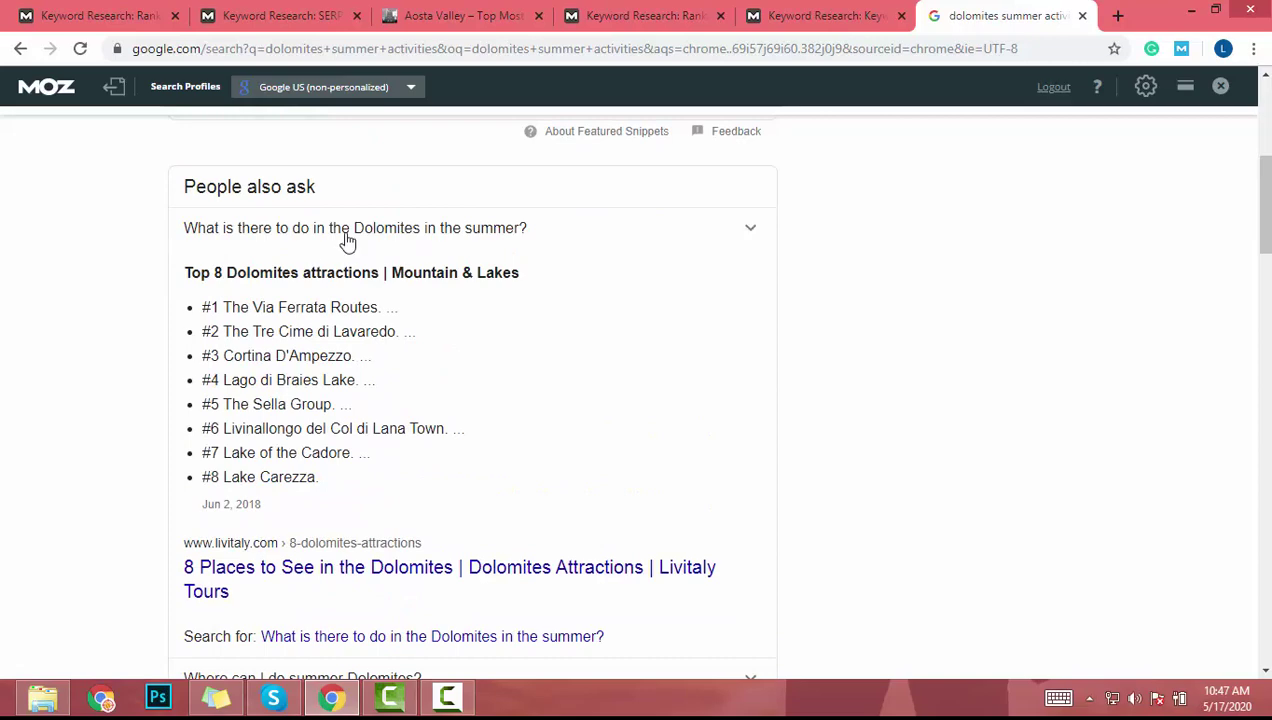
{"action": "scroll", "coordinate": [321, 397], "scroll_direction": "down", "scroll_amount": 3}
{"action": "scroll", "coordinate": [321, 397], "scroll_direction": "down", "scroll_amount": 4}
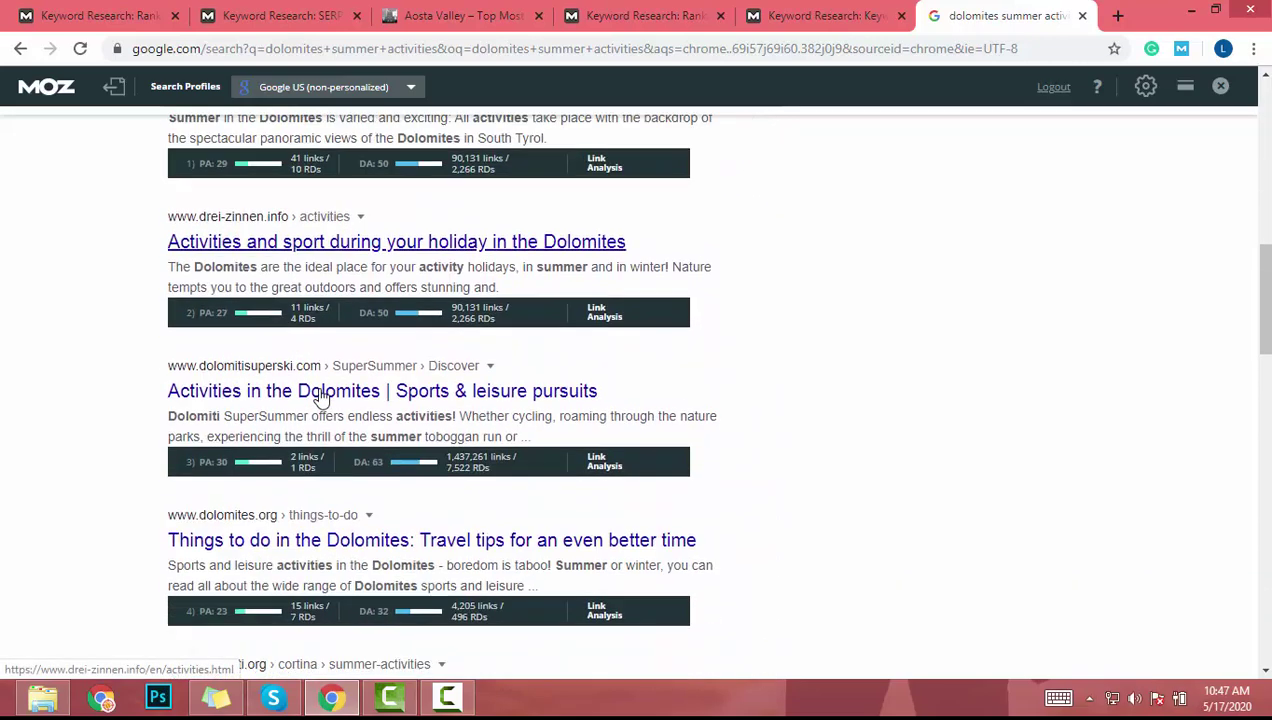
{"action": "scroll", "coordinate": [320, 397], "scroll_direction": "down", "scroll_amount": 3}
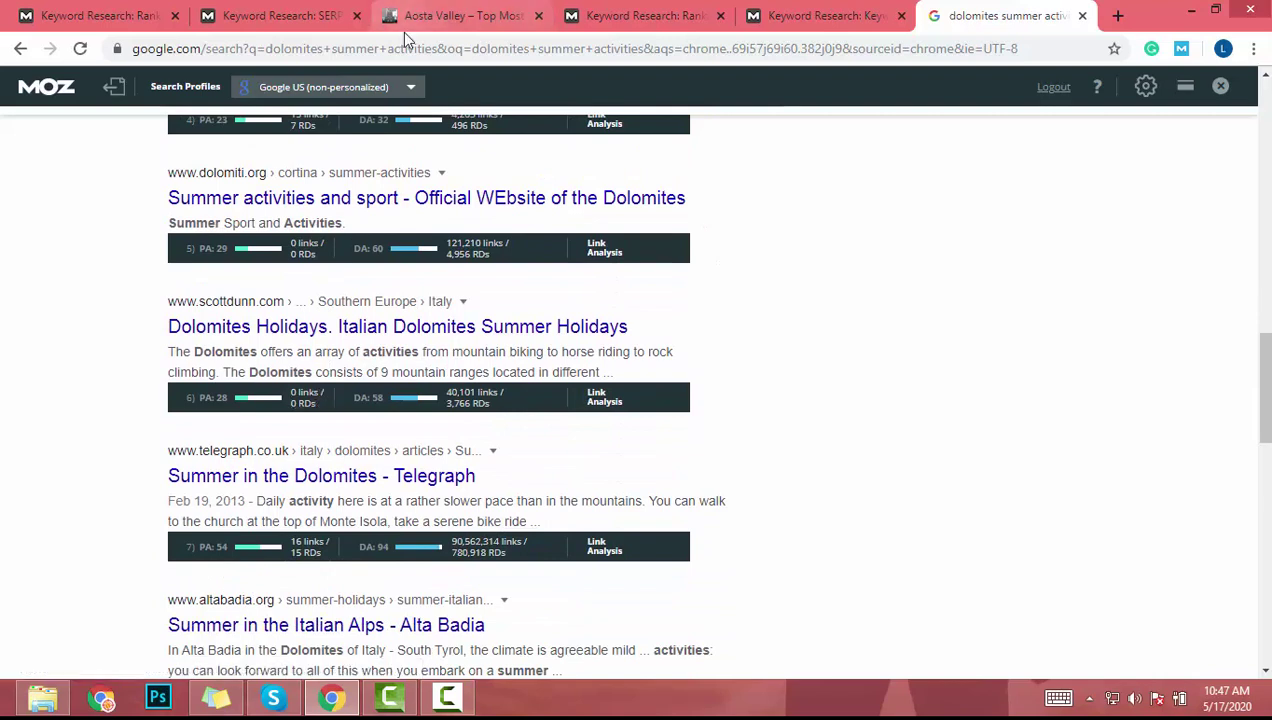
Review the authority, linking domains and page scores of all organic results in the SERP analysis for "dolomites summer activities".
{"action": "left_click", "coordinate": [280, 15]}
{"action": "scroll", "coordinate": [590, 413], "scroll_direction": "down", "scroll_amount": 3}
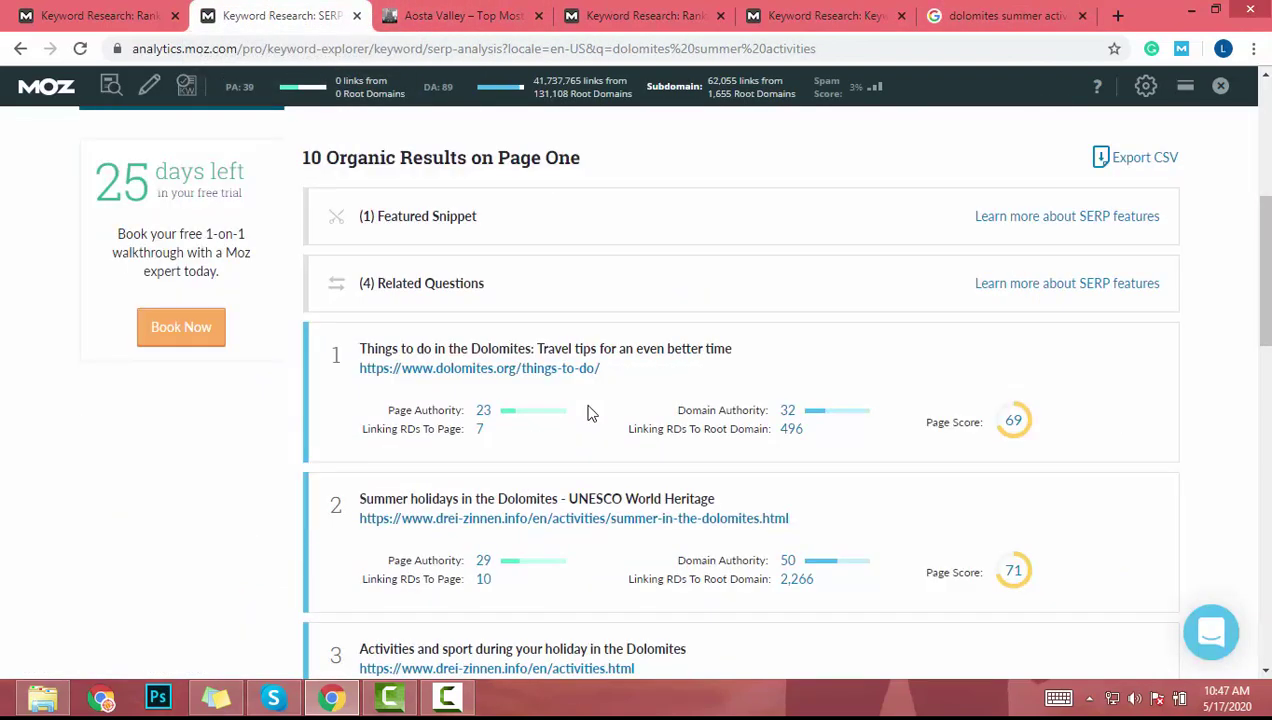
{"action": "scroll", "coordinate": [693, 404], "scroll_direction": "down", "scroll_amount": 7}
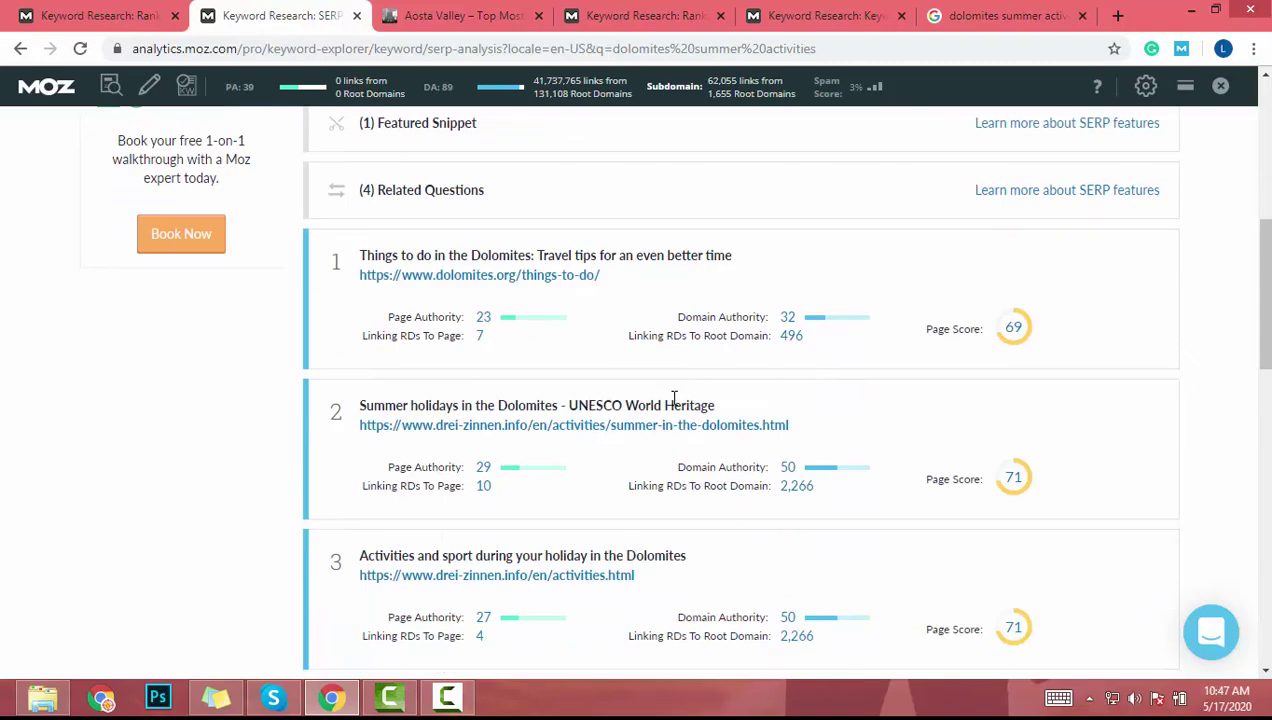
{"action": "scroll", "coordinate": [674, 398], "scroll_direction": "down", "scroll_amount": 7}
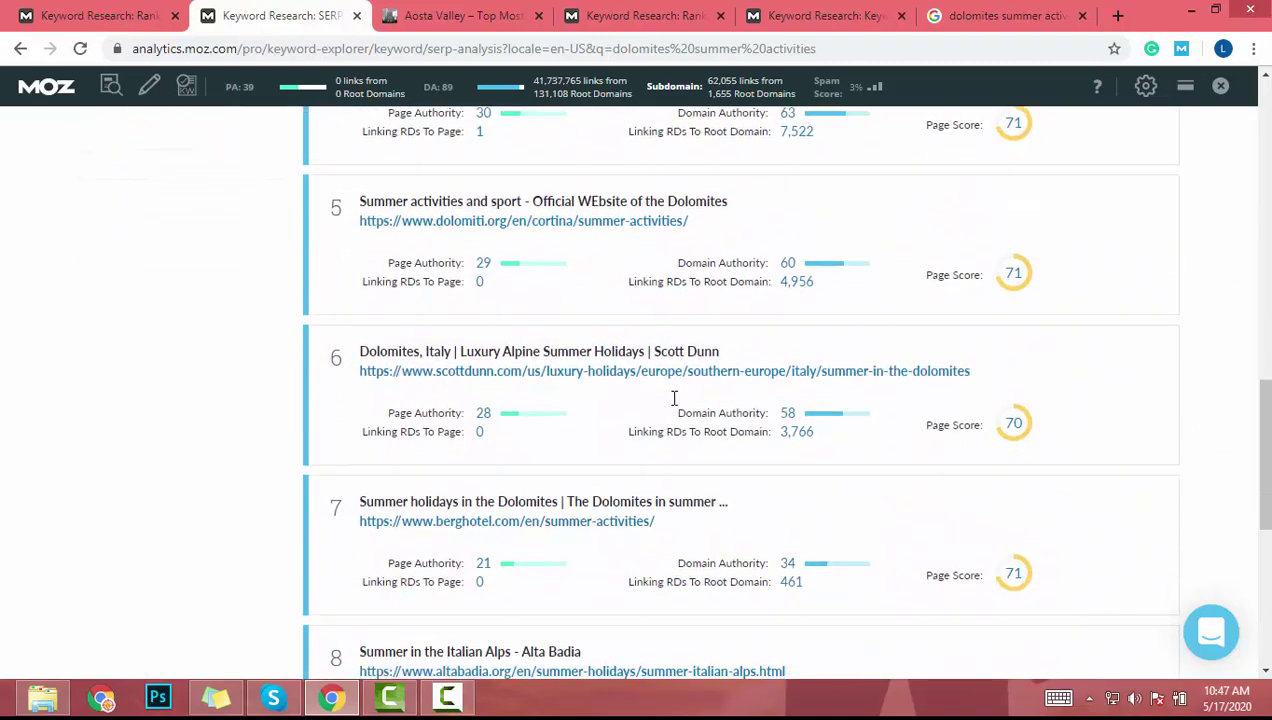
{"action": "scroll", "coordinate": [628, 537], "scroll_direction": "up", "scroll_amount": 14}
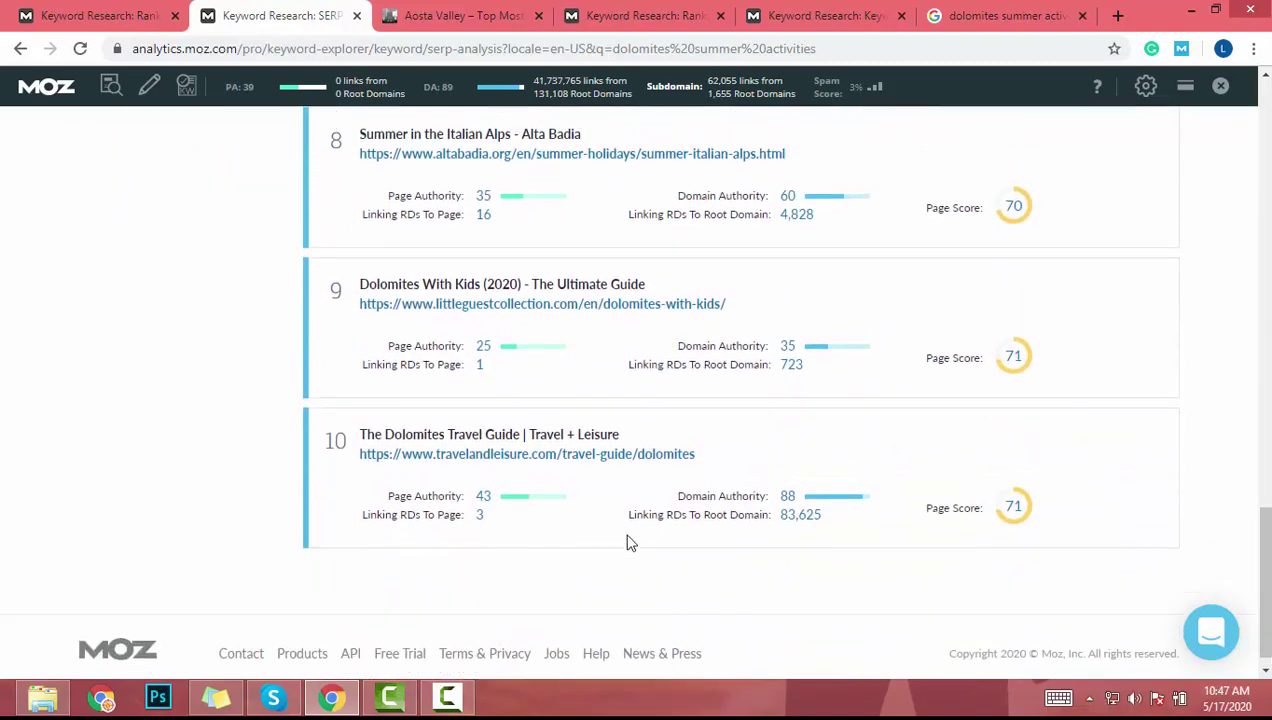
{"action": "scroll", "coordinate": [628, 537], "scroll_direction": "up", "scroll_amount": 2}
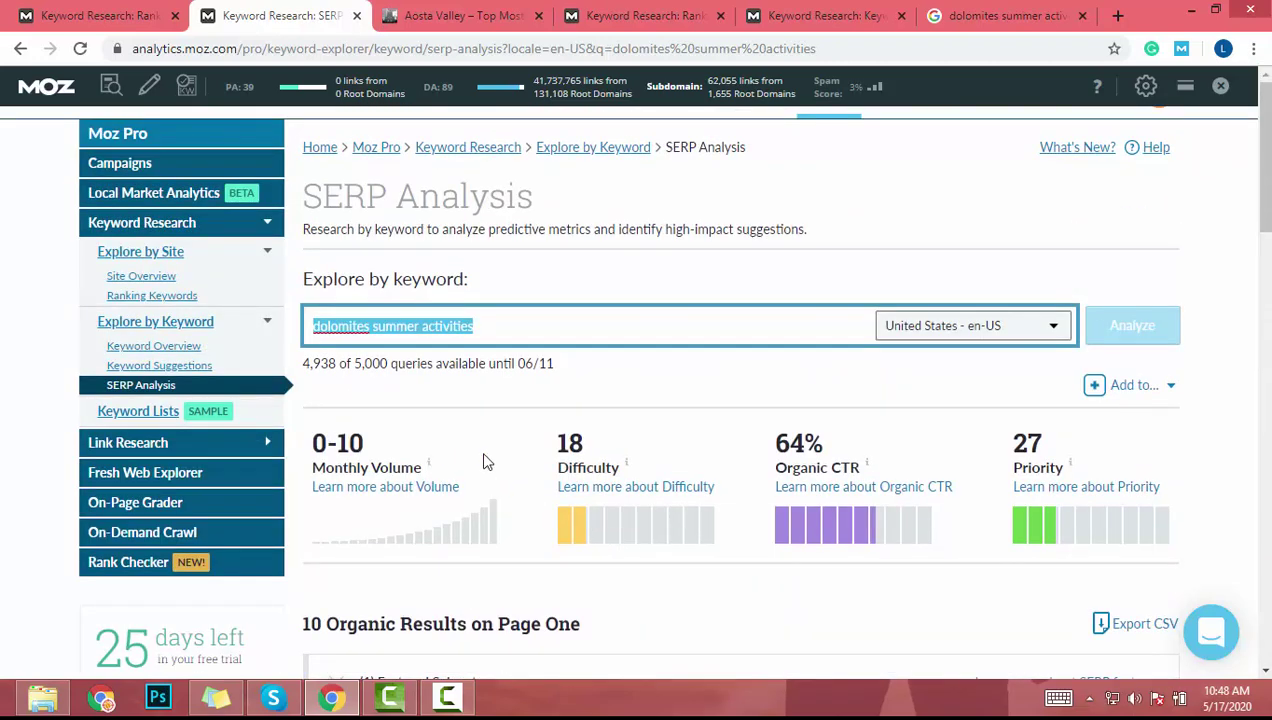
Copy "cool summer mountain locations italy" from the competitor's ranking keywords and run a SERP analysis on it.
{"action": "key", "text": "ctrl+Page_Up"}
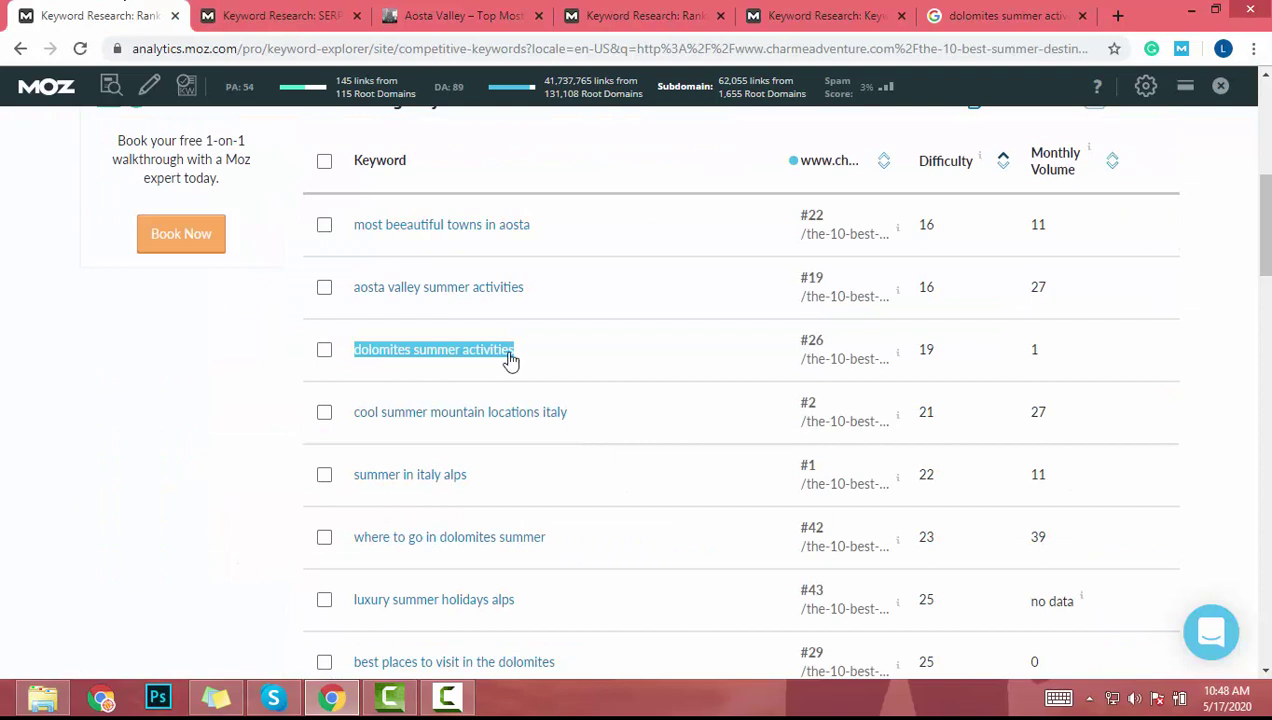
{"action": "scroll", "coordinate": [515, 360], "scroll_direction": "down", "scroll_amount": 1}
{"action": "left_click_drag", "start_coordinate": [633, 327], "coordinate": [349, 302]}
{"action": "key", "text": "ctrl+c"}
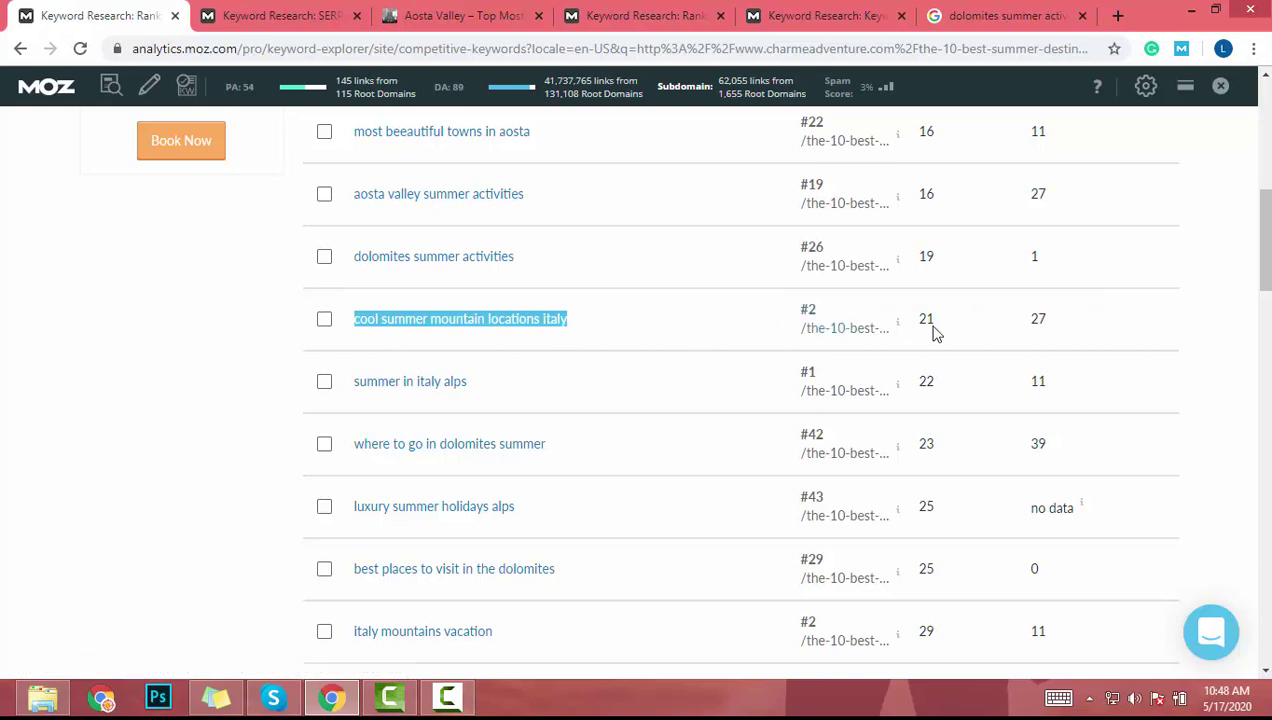
{"action": "left_click", "coordinate": [235, 10]}
{"action": "key", "text": "ctrl+v"}
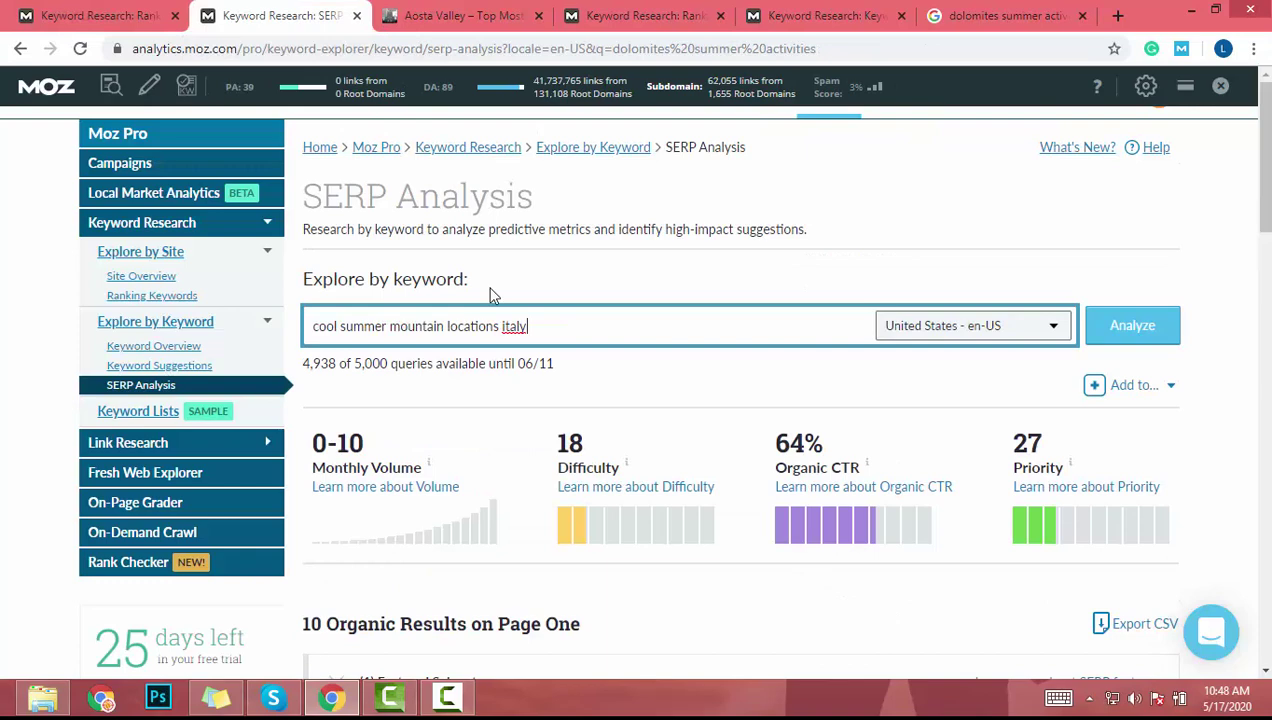
{"action": "key", "text": "Return"}
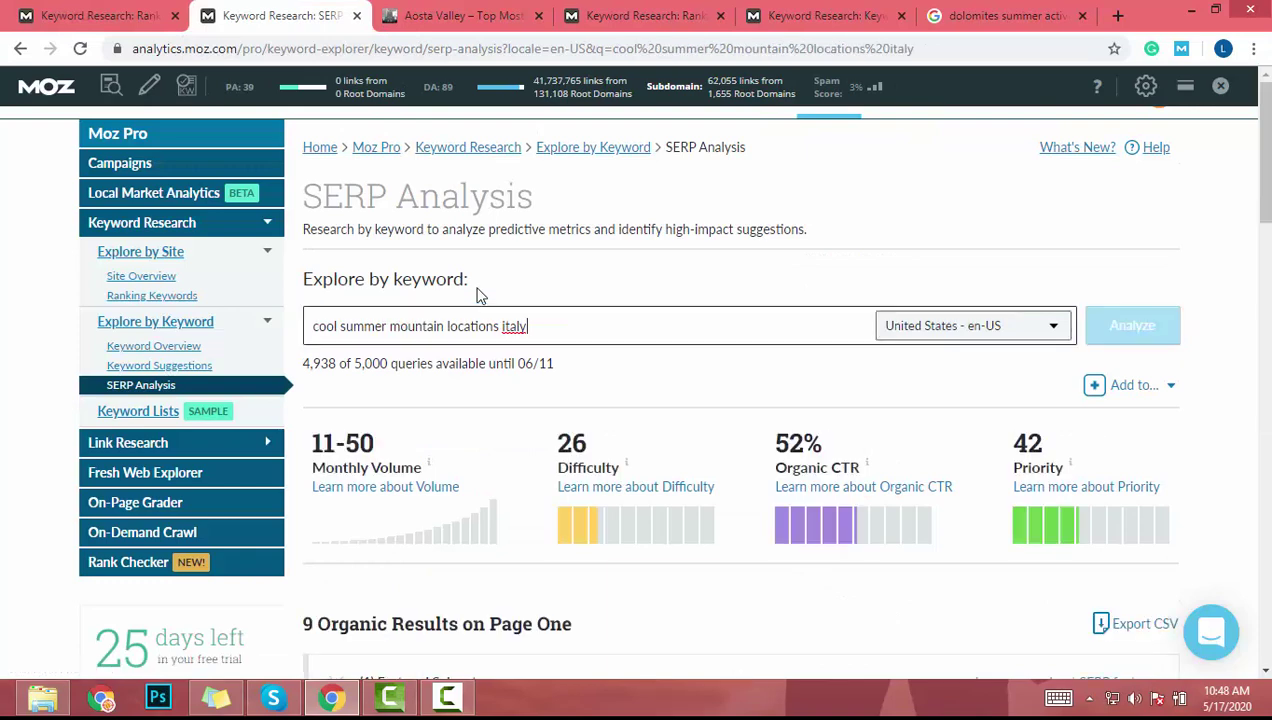
Check the SERP features, the first two organic results and the image results listed for "cool summer mountain locations italy".
{"action": "scroll", "coordinate": [540, 418], "scroll_direction": "down", "scroll_amount": 5}
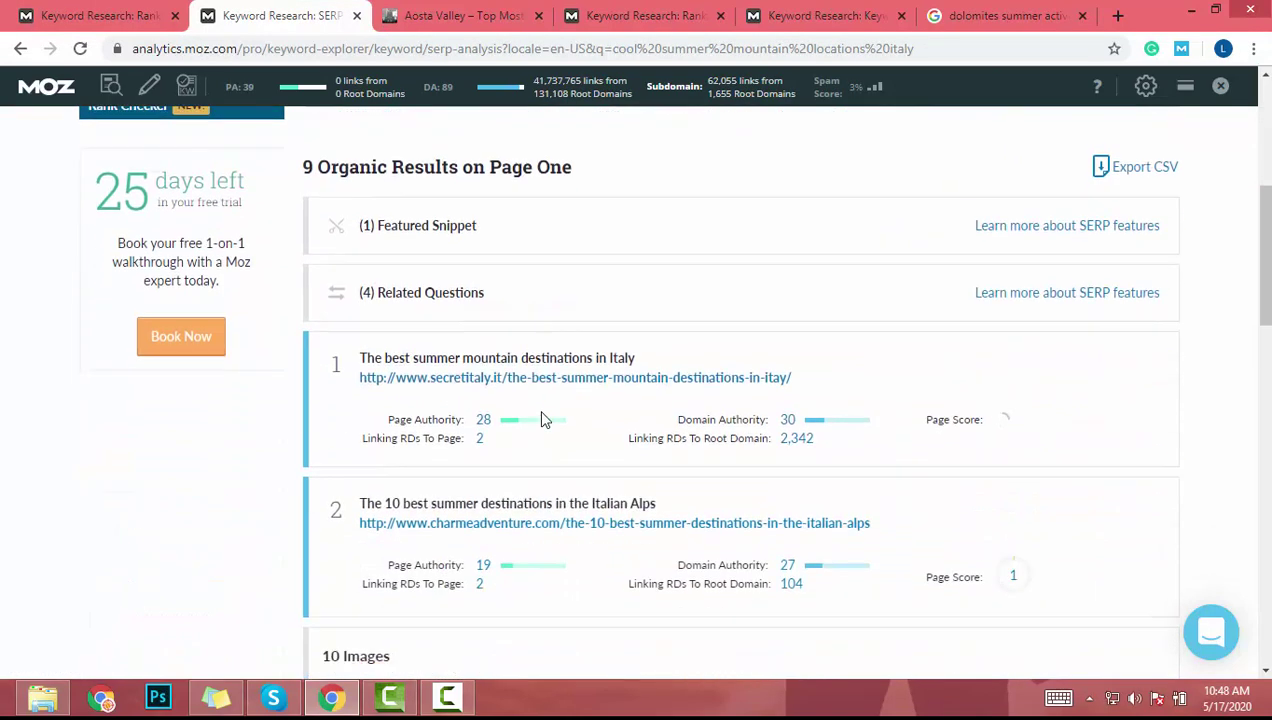
{"action": "scroll", "coordinate": [800, 410], "scroll_direction": "down", "scroll_amount": 2}
{"action": "scroll", "coordinate": [797, 415], "scroll_direction": "up", "scroll_amount": 5}
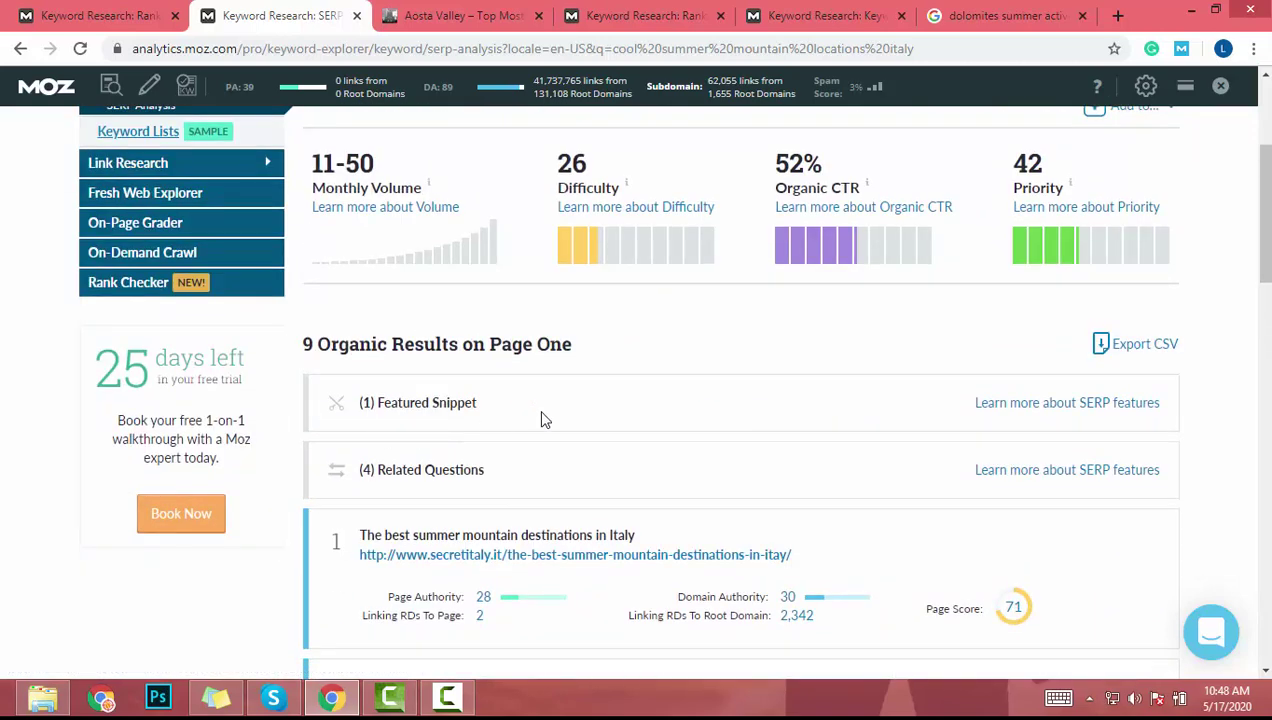
{"action": "scroll", "coordinate": [545, 419], "scroll_direction": "down", "scroll_amount": 3}
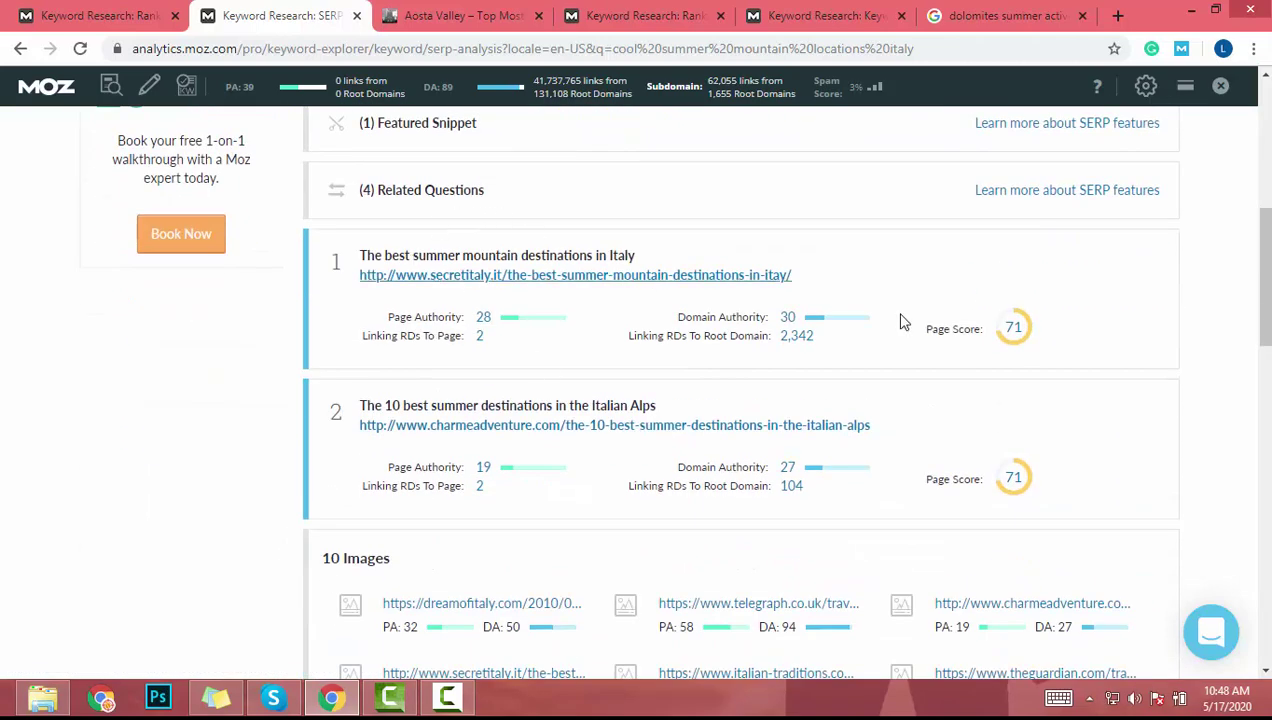
{"action": "scroll", "coordinate": [646, 360], "scroll_direction": "down", "scroll_amount": 4}
{"action": "scroll", "coordinate": [646, 360], "scroll_direction": "up", "scroll_amount": 2}
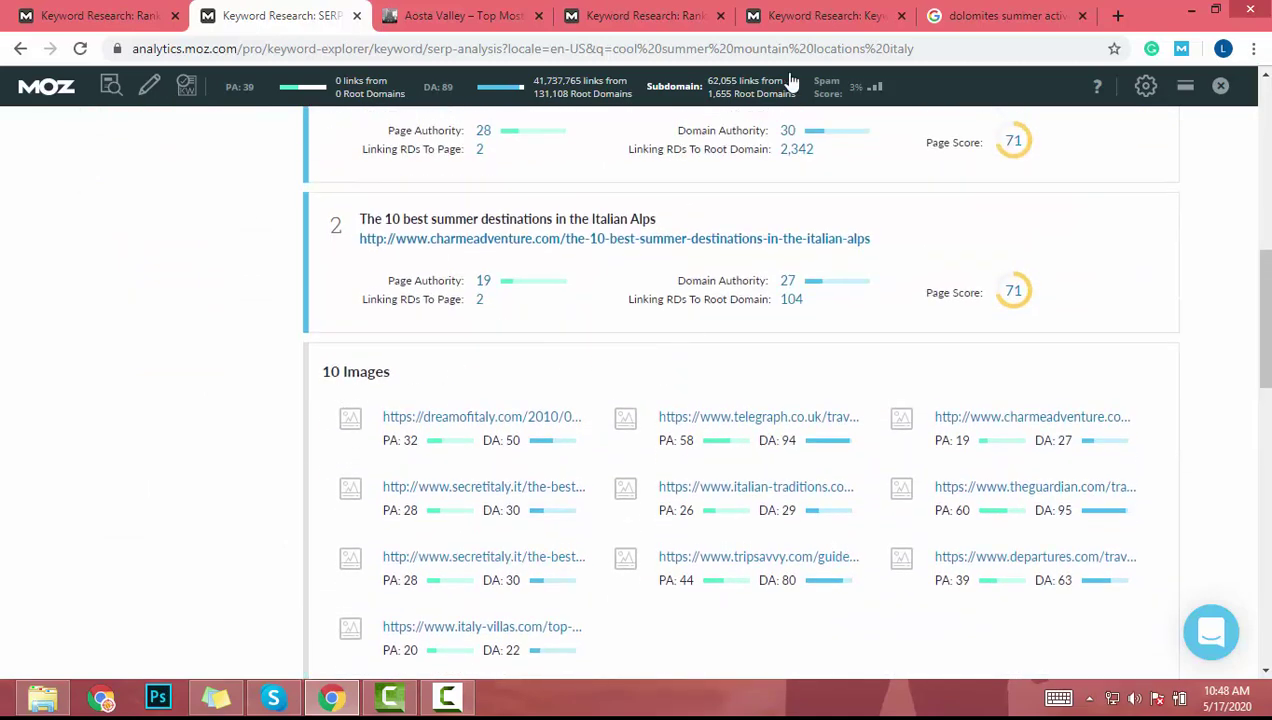
Search Google for "cool summer mountain locations italy".
{"action": "scroll", "coordinate": [646, 380], "scroll_direction": "up", "scroll_amount": 3}
{"action": "left_click", "coordinate": [1005, 15]}
{"action": "left_click", "coordinate": [975, 47]}
{"action": "key", "text": "ctrl+v"}
{"action": "key", "text": "Return"}
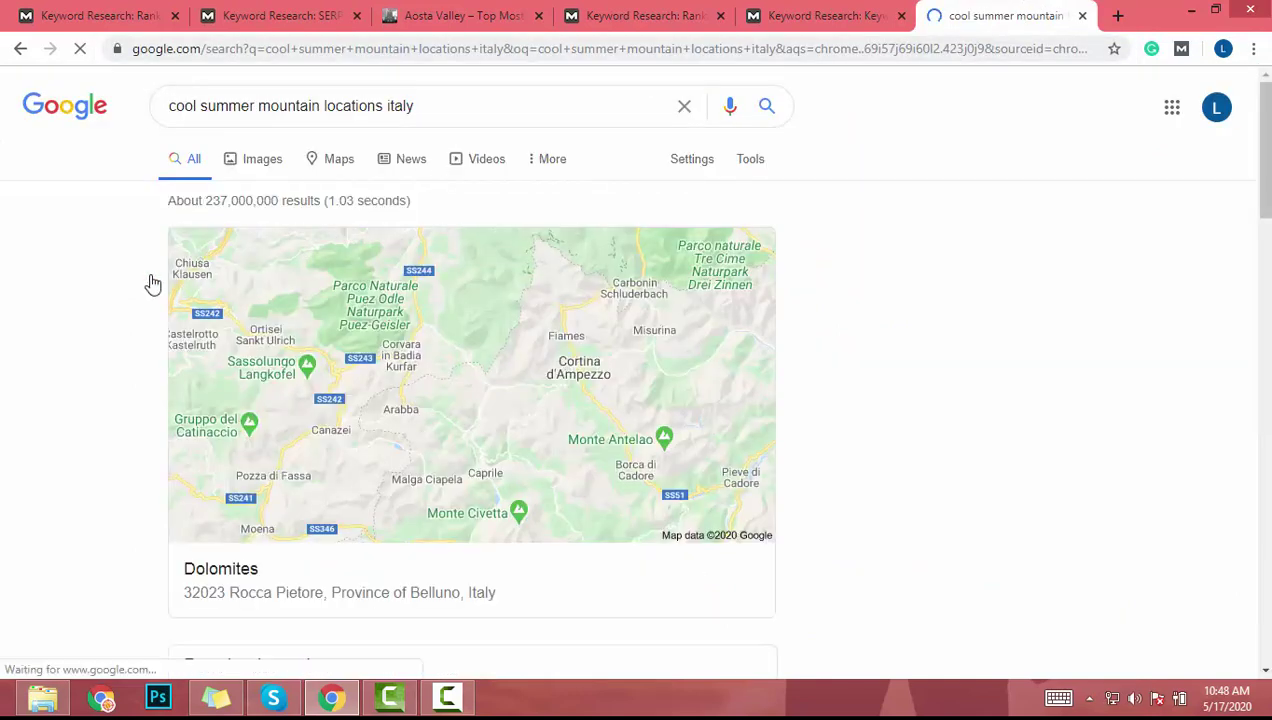
Examine Google's map, related questions, images and top organic results for "cool summer mountain locations italy".
{"action": "scroll", "coordinate": [403, 415], "scroll_direction": "down", "scroll_amount": 2}
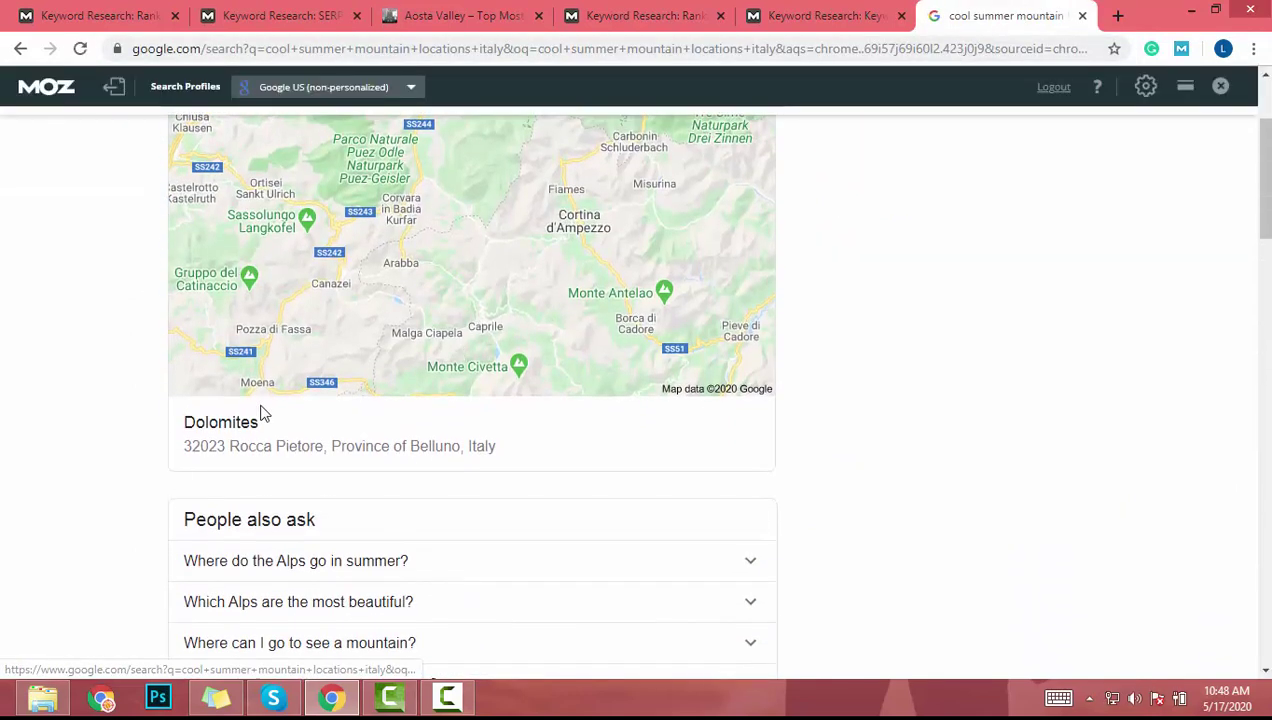
{"action": "scroll", "coordinate": [209, 440], "scroll_direction": "down", "scroll_amount": 3}
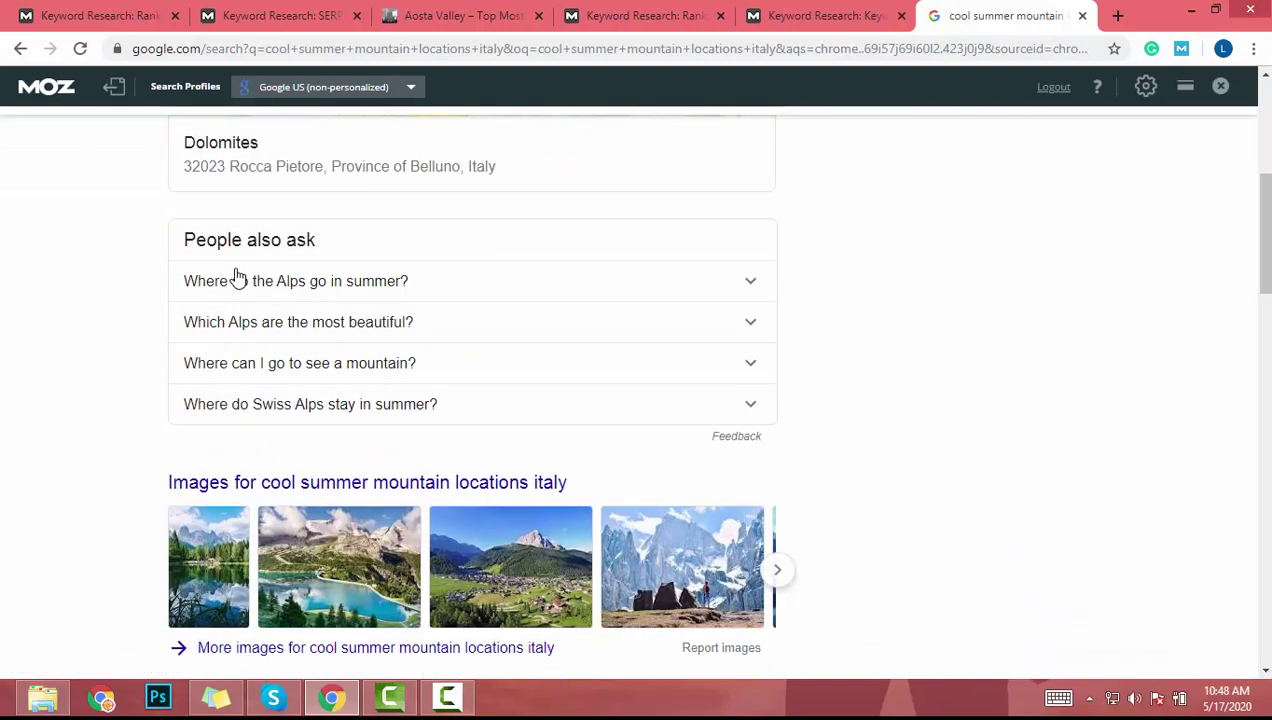
{"action": "scroll", "coordinate": [240, 300], "scroll_direction": "down", "scroll_amount": 2}
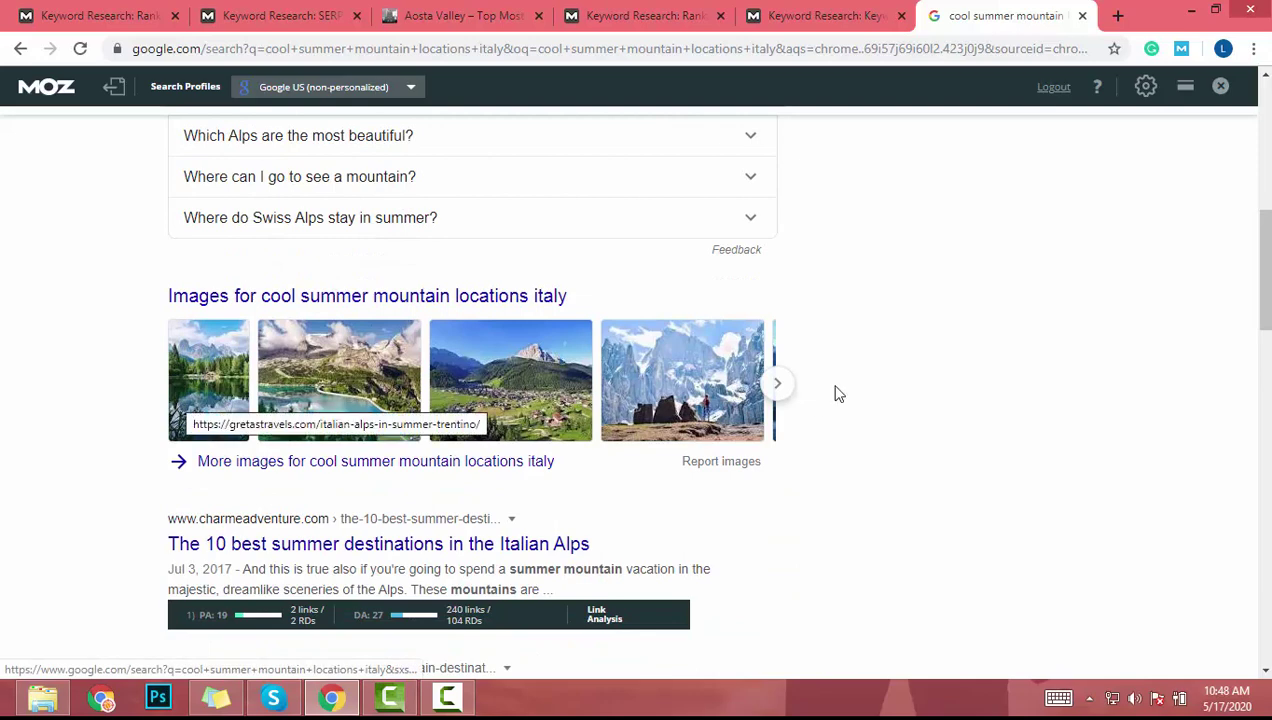
{"action": "scroll", "coordinate": [350, 497], "scroll_direction": "down", "scroll_amount": 5}
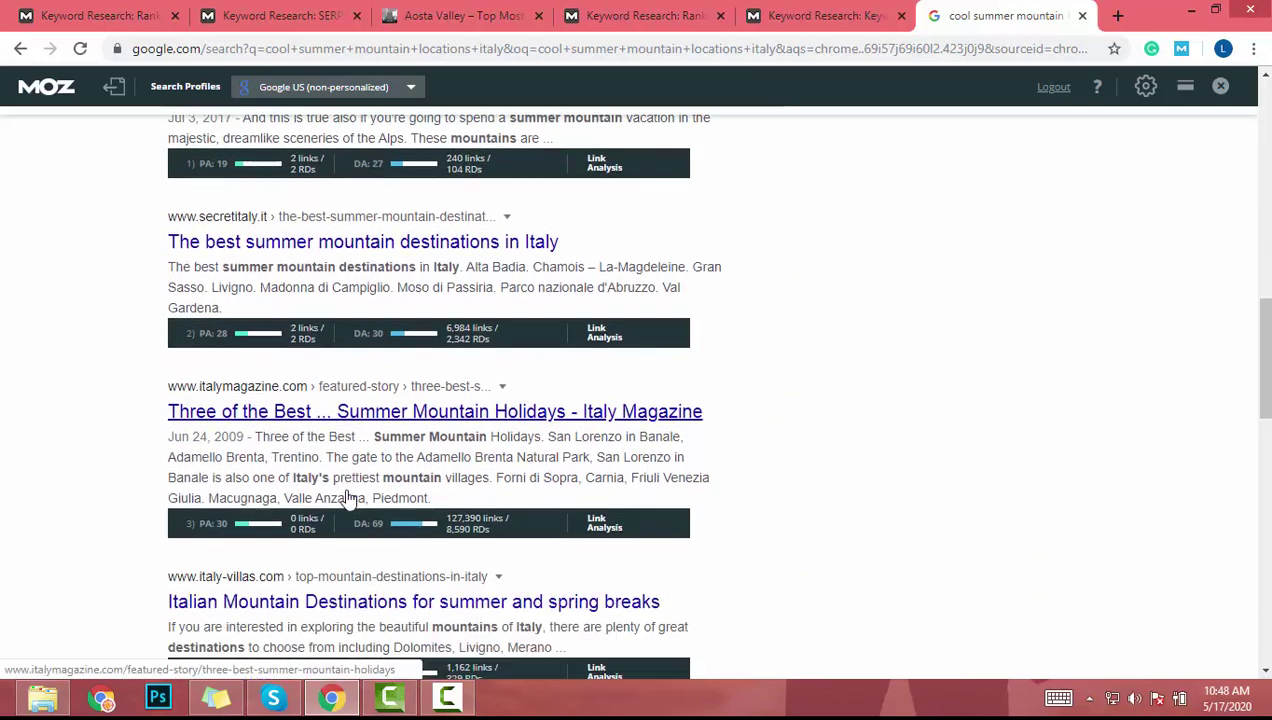
{"action": "scroll", "coordinate": [350, 497], "scroll_direction": "up", "scroll_amount": 3}
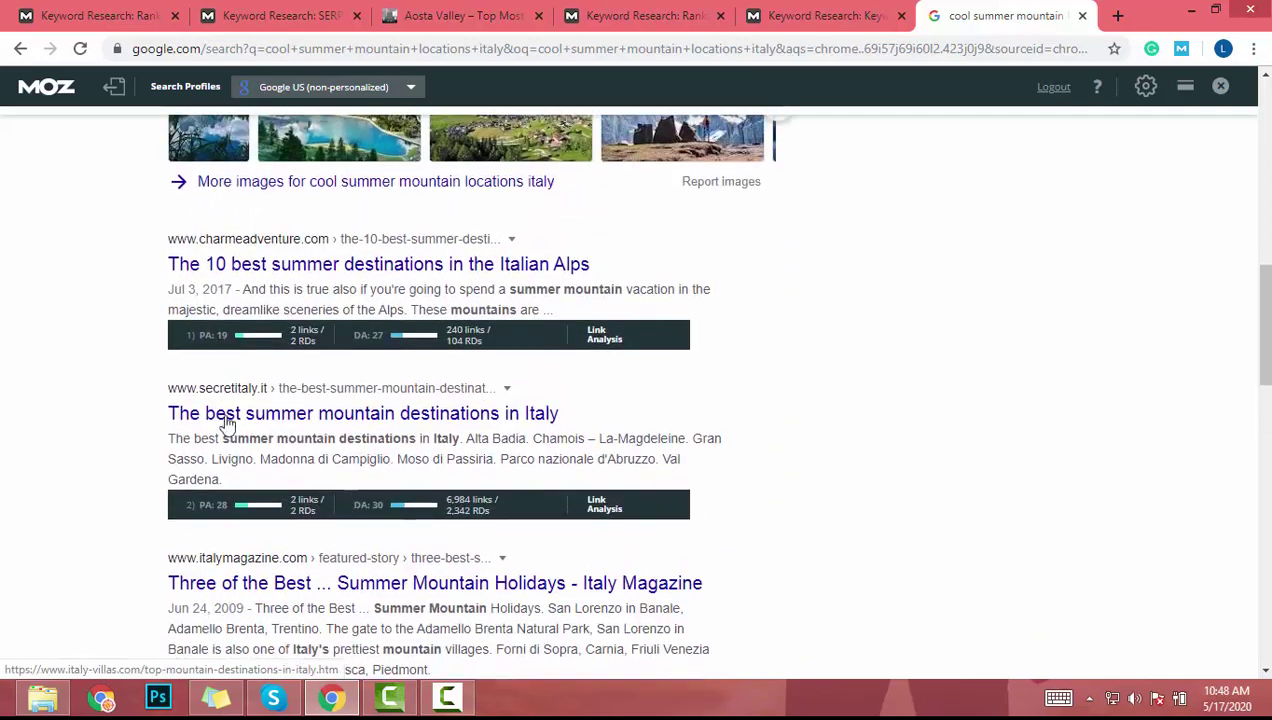
Compare the authority, linking domains and page scores of the organic results in the SERP analysis for "cool summer mountain locations italy".
{"action": "left_click", "coordinate": [322, 10]}
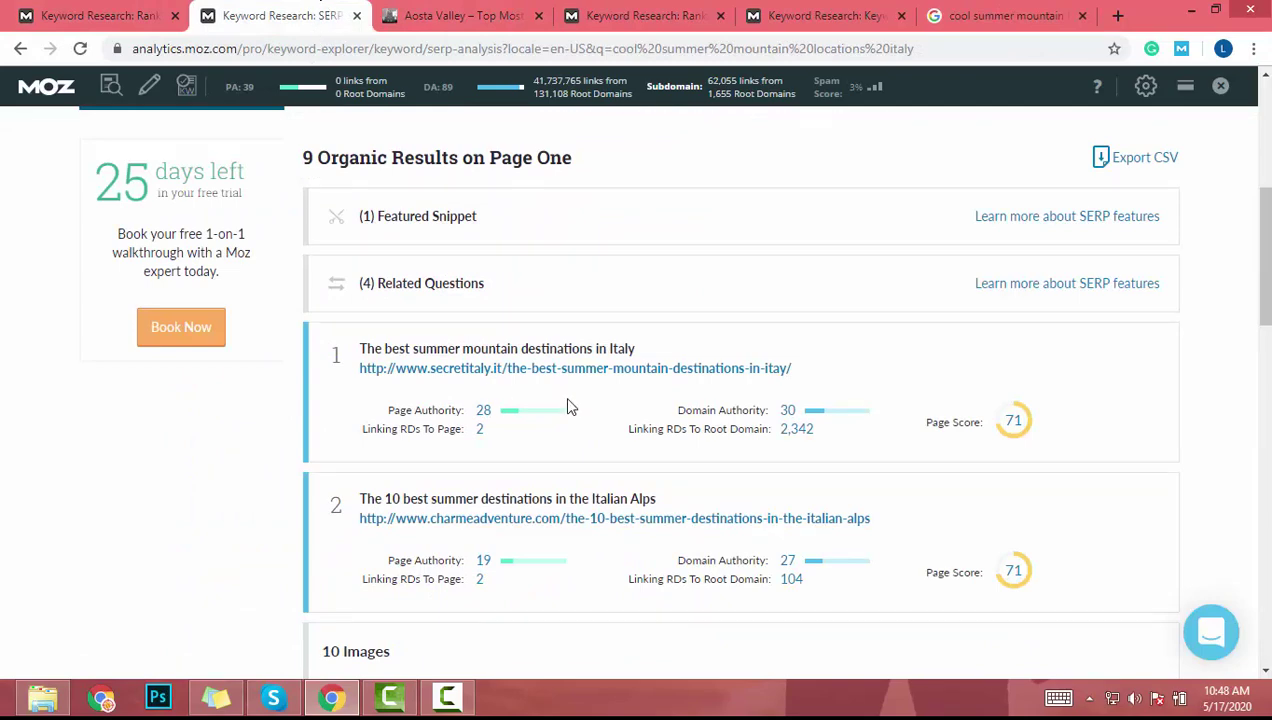
{"action": "scroll", "coordinate": [567, 405], "scroll_direction": "down", "scroll_amount": 8}
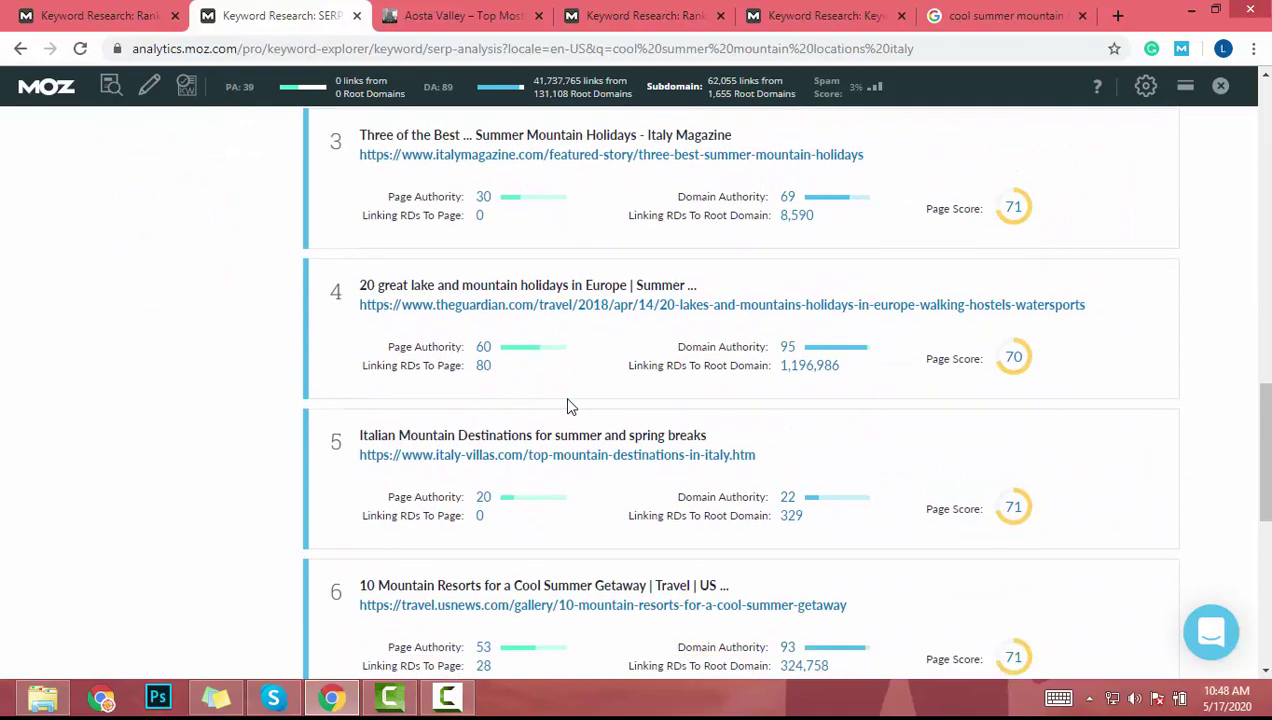
{"action": "scroll", "coordinate": [567, 405], "scroll_direction": "down", "scroll_amount": 6}
{"action": "scroll", "coordinate": [567, 405], "scroll_direction": "up", "scroll_amount": 3}
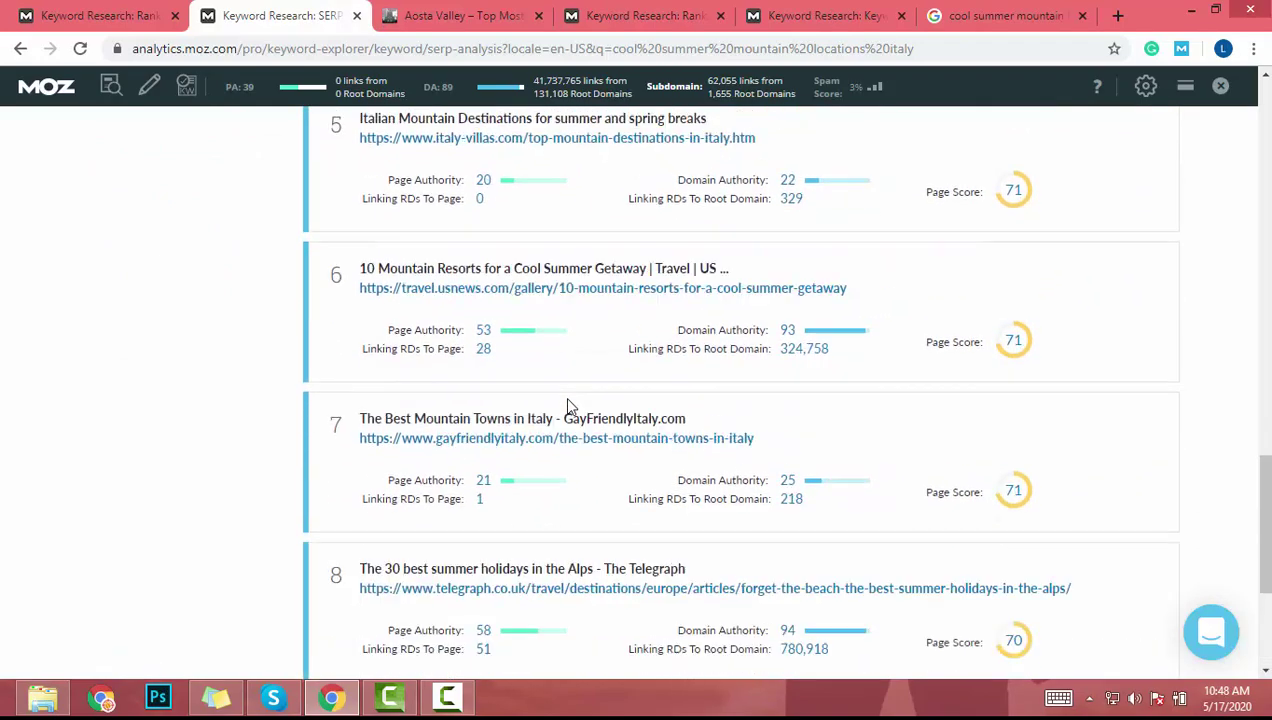
{"action": "scroll", "coordinate": [567, 405], "scroll_direction": "up", "scroll_amount": 10}
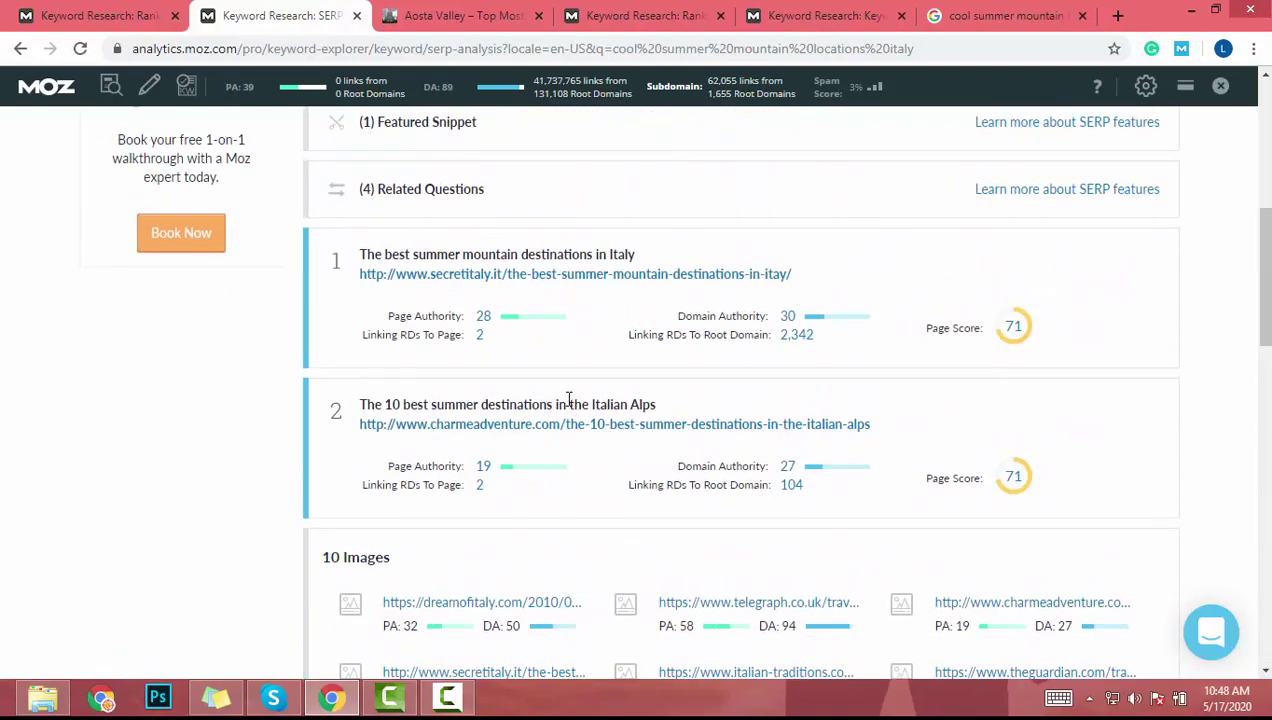
{"action": "scroll", "coordinate": [567, 399], "scroll_direction": "up", "scroll_amount": 5}
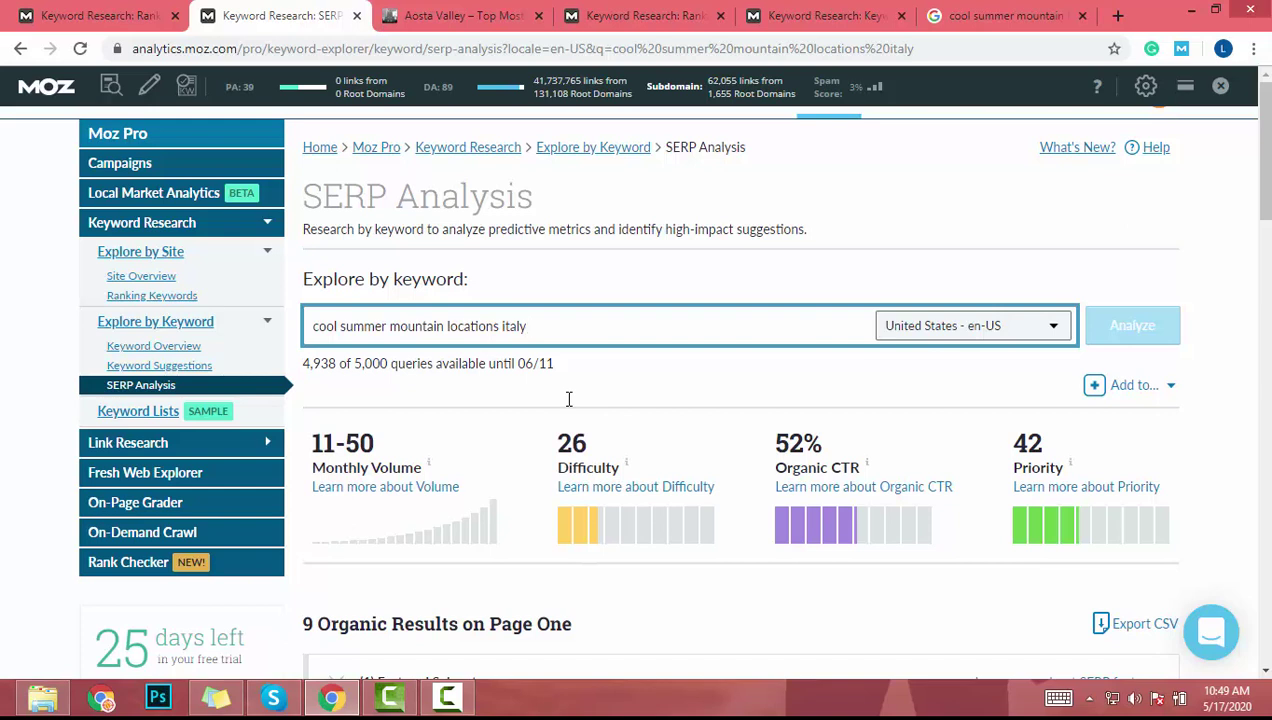
{"action": "left_click", "coordinate": [47, 8]}
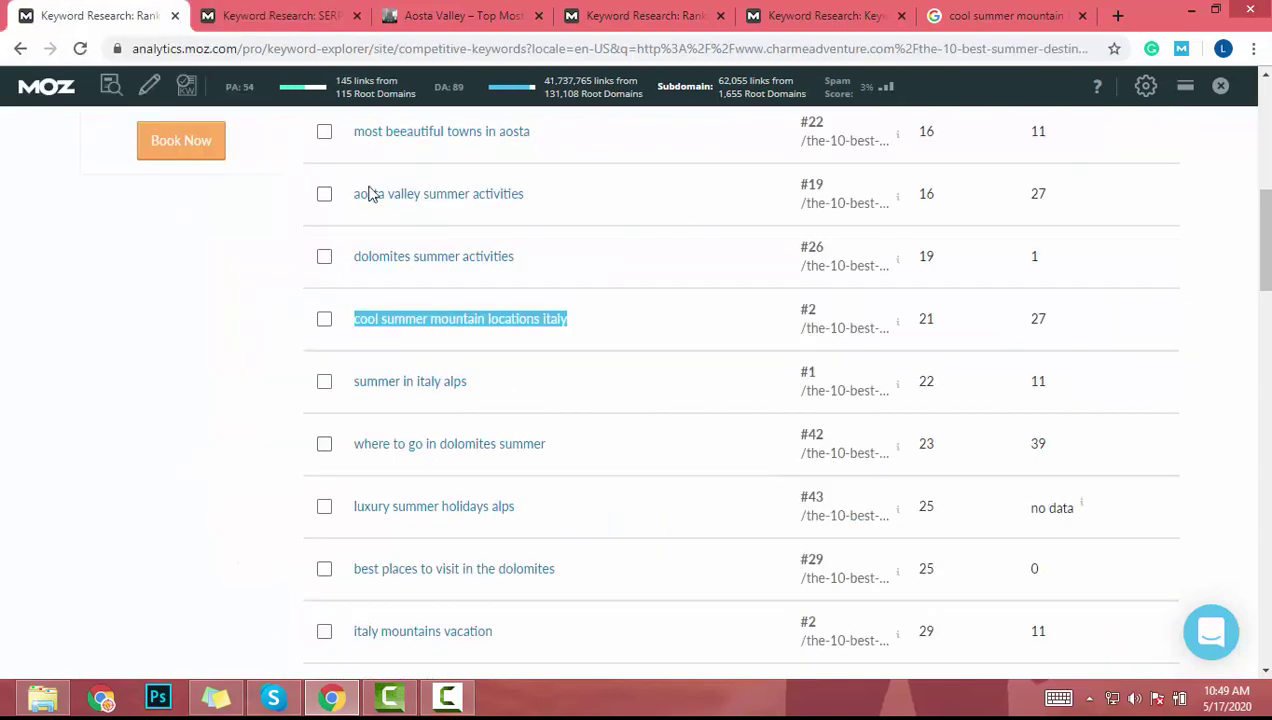
{"action": "left_click", "coordinate": [289, 10]}
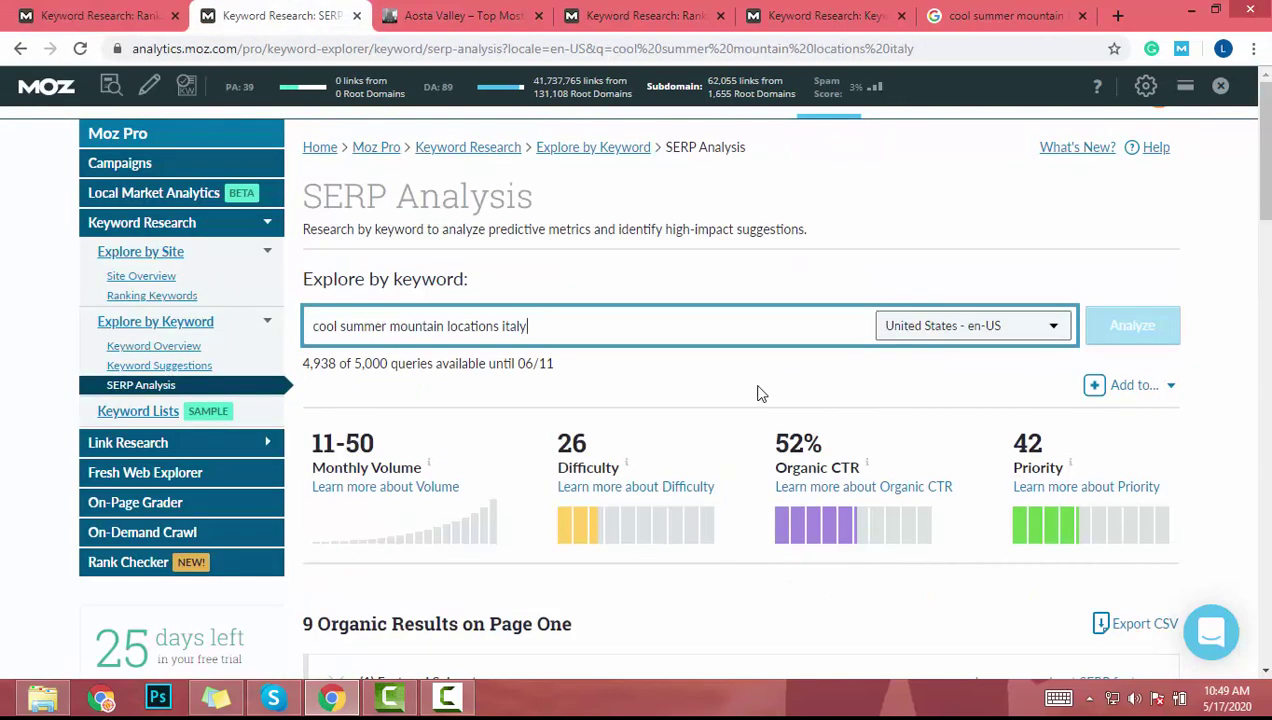
{"action": "scroll", "coordinate": [757, 395], "scroll_direction": "down", "scroll_amount": 8}
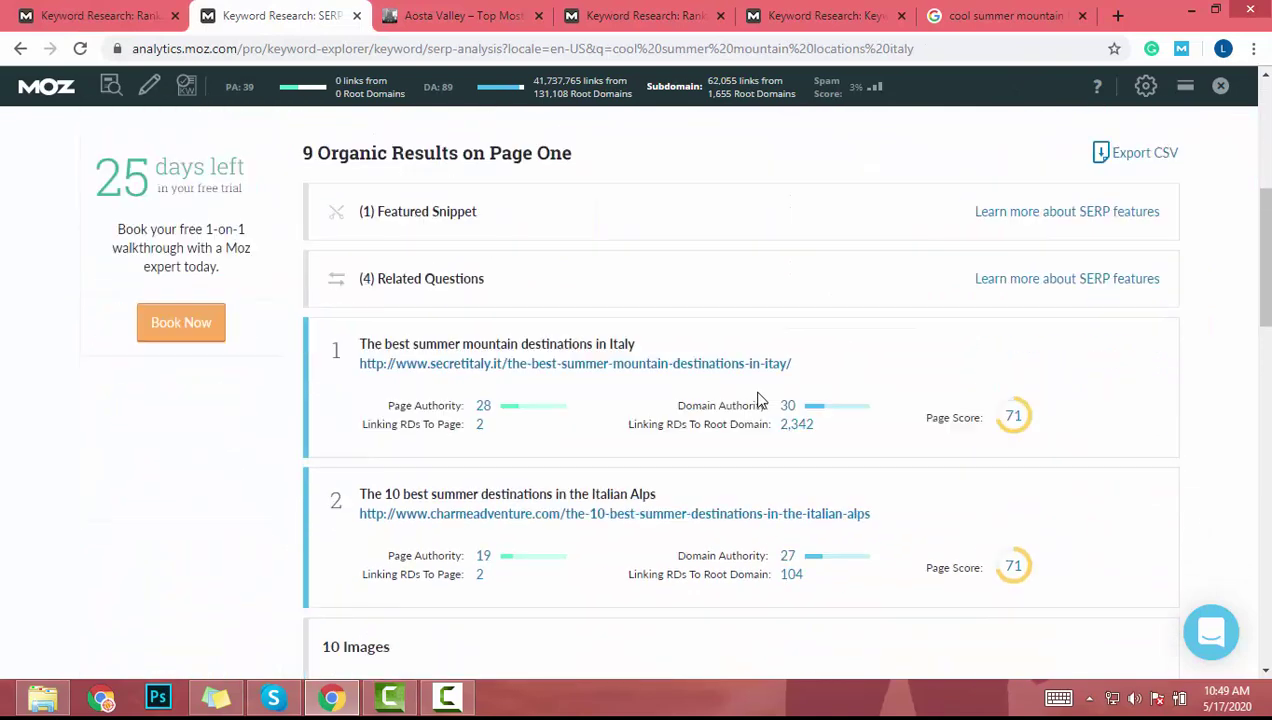
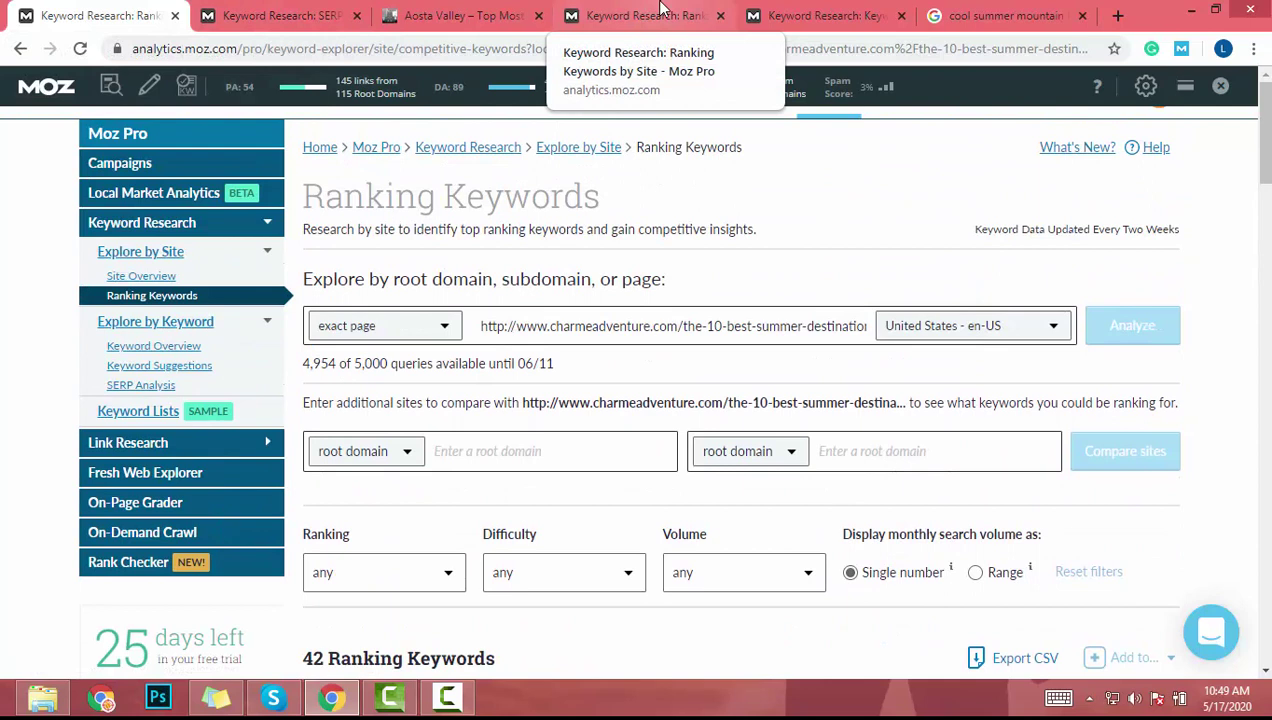
Open the keyword overview of "what's better florence or bologna" from thepointsguy.com's ranking keywords and check its metrics.
{"action": "scroll", "coordinate": [715, 622], "scroll_direction": "down", "scroll_amount": 1}
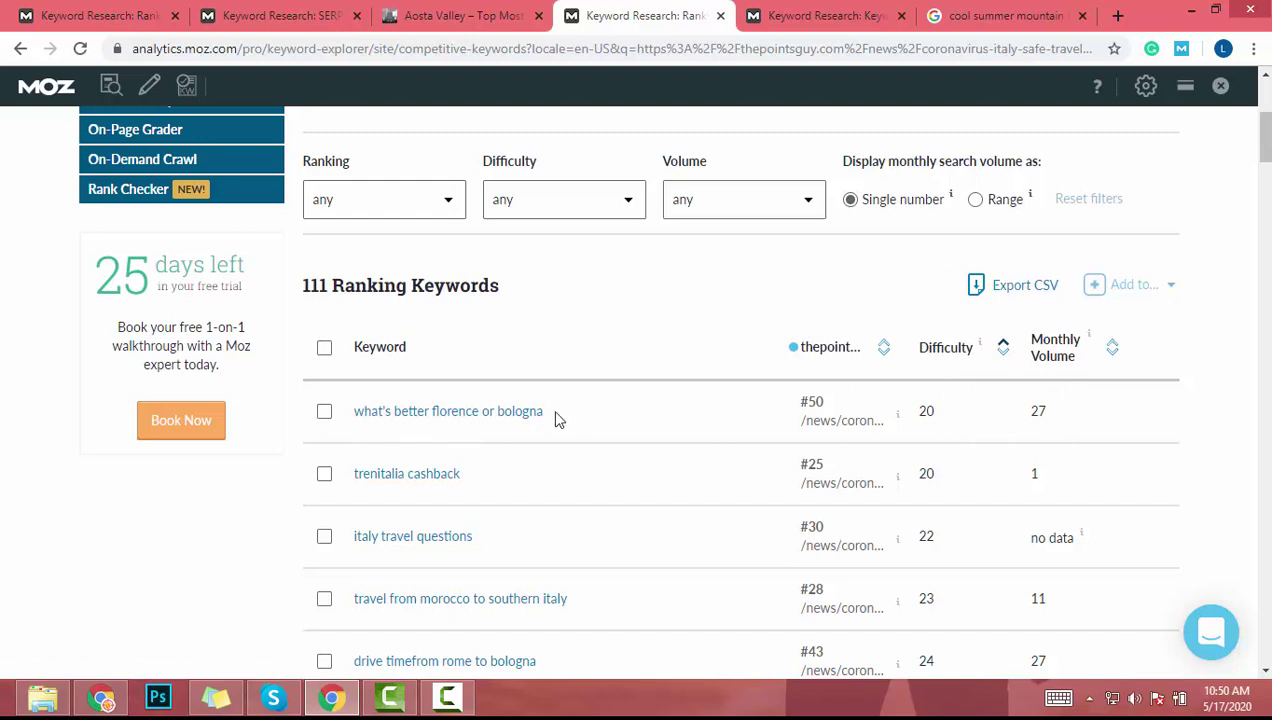
{"action": "left_click_drag", "start_coordinate": [558, 420], "coordinate": [321, 405]}
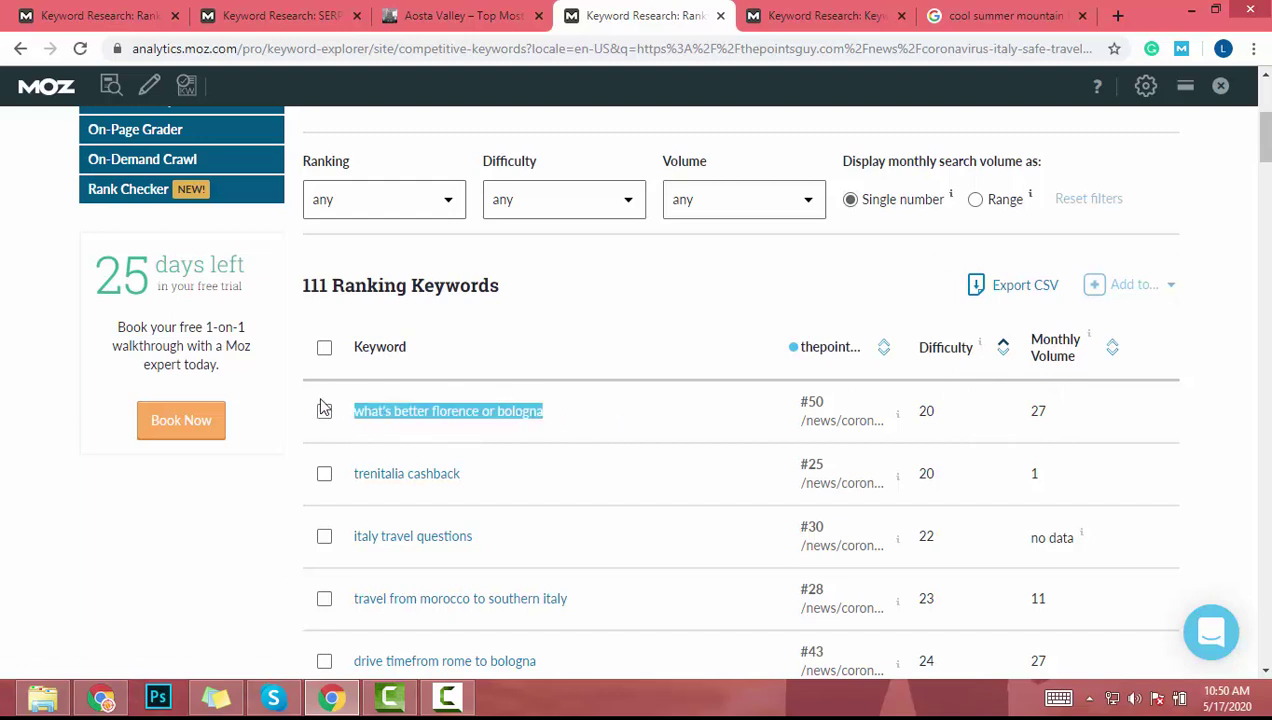
{"action": "left_click", "coordinate": [426, 420]}
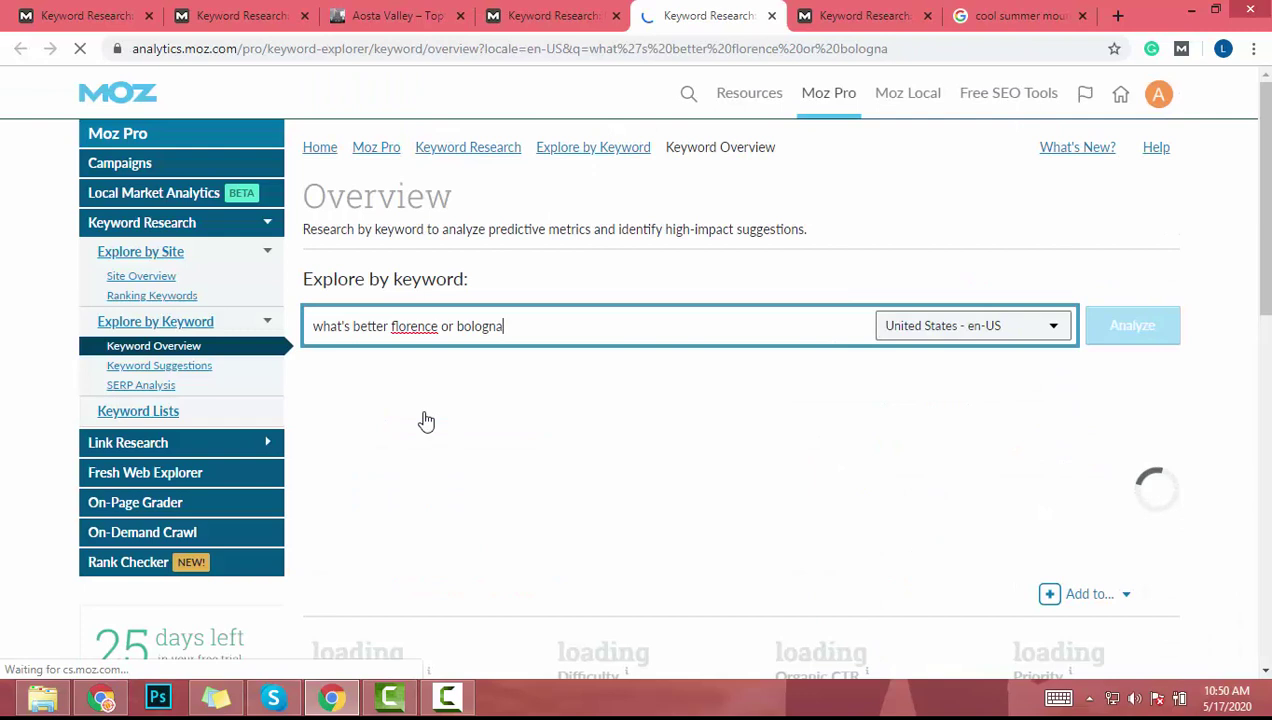
{"action": "scroll", "coordinate": [525, 344], "scroll_direction": "down", "scroll_amount": 2}
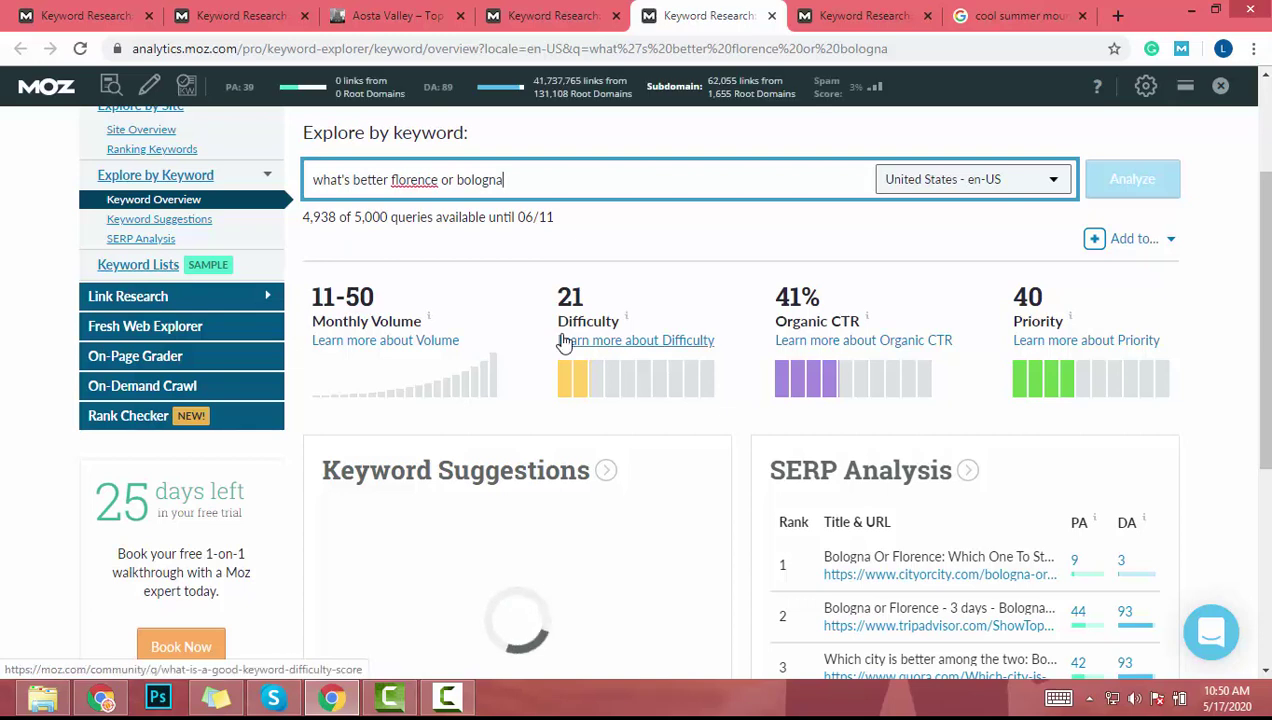
Review the volume, difficulty, organic CTR and priority of "what's better florence or bologna" and open its full SERP analysis.
{"action": "mouse_move", "coordinate": [1072, 317]}
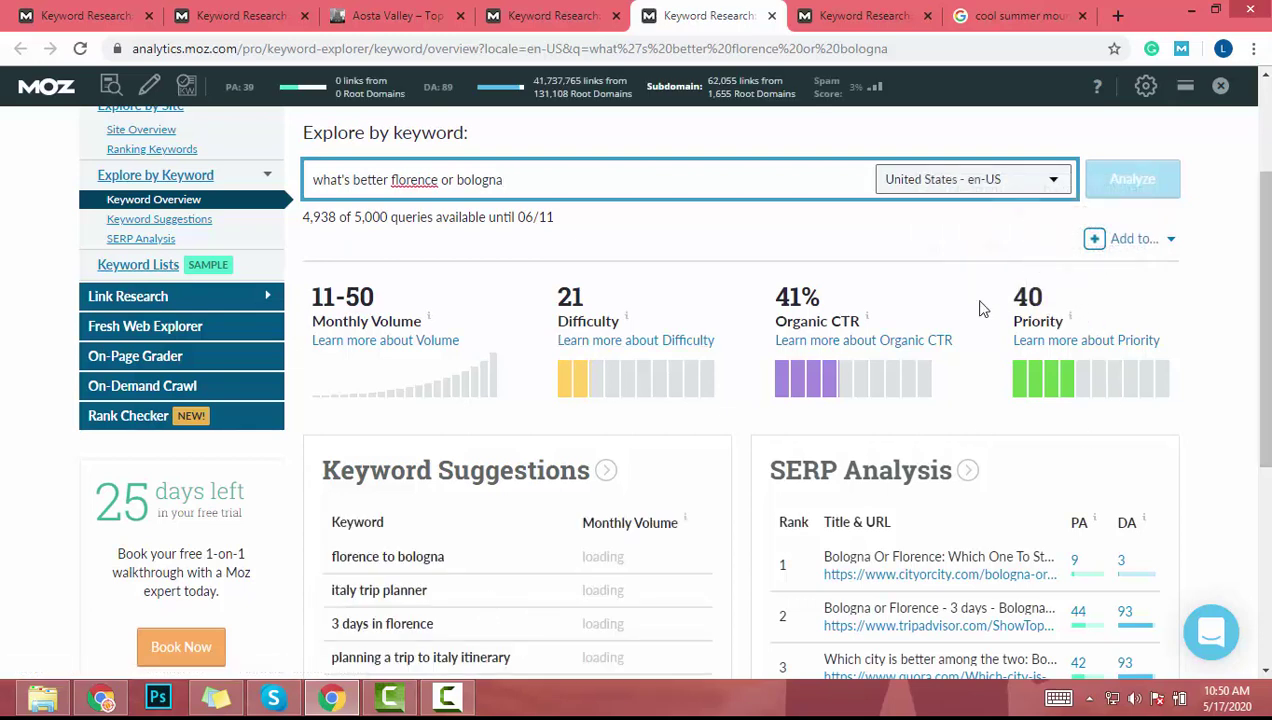
{"action": "mouse_move", "coordinate": [1020, 322]}
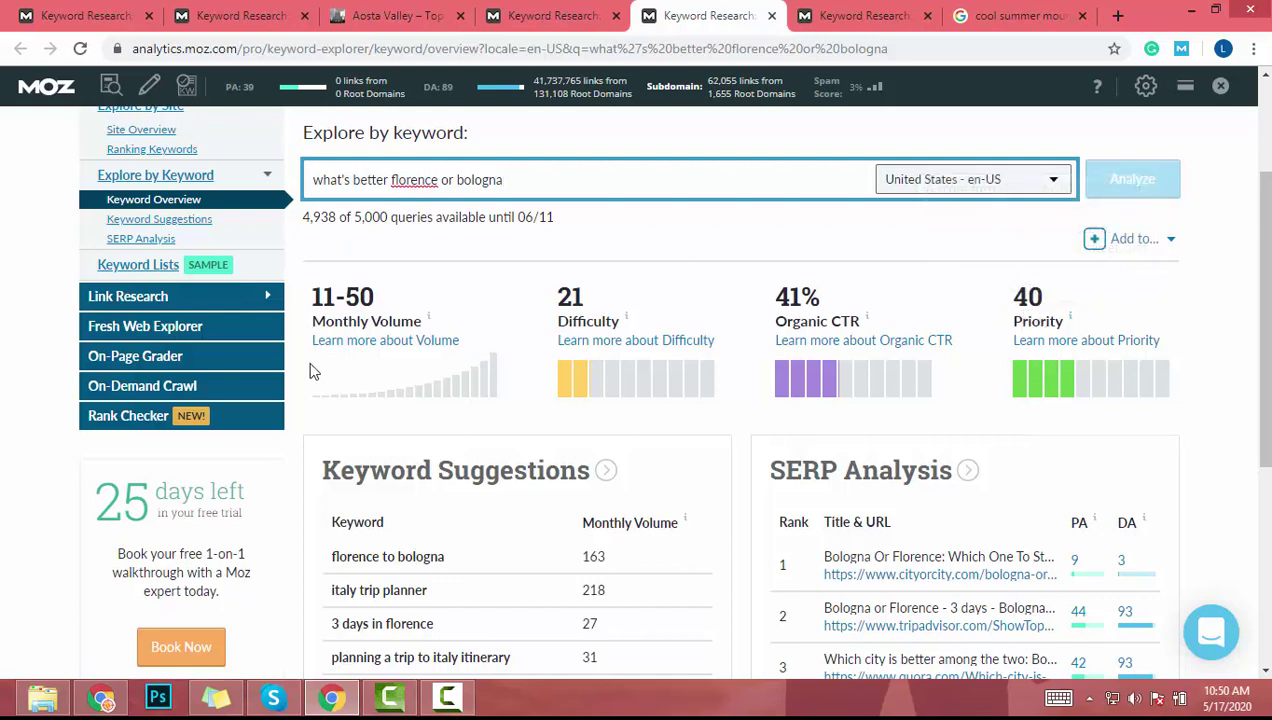
{"action": "mouse_move", "coordinate": [354, 334]}
{"action": "scroll", "coordinate": [760, 475], "scroll_direction": "down", "scroll_amount": 4}
{"action": "scroll", "coordinate": [926, 490], "scroll_direction": "up", "scroll_amount": 2}
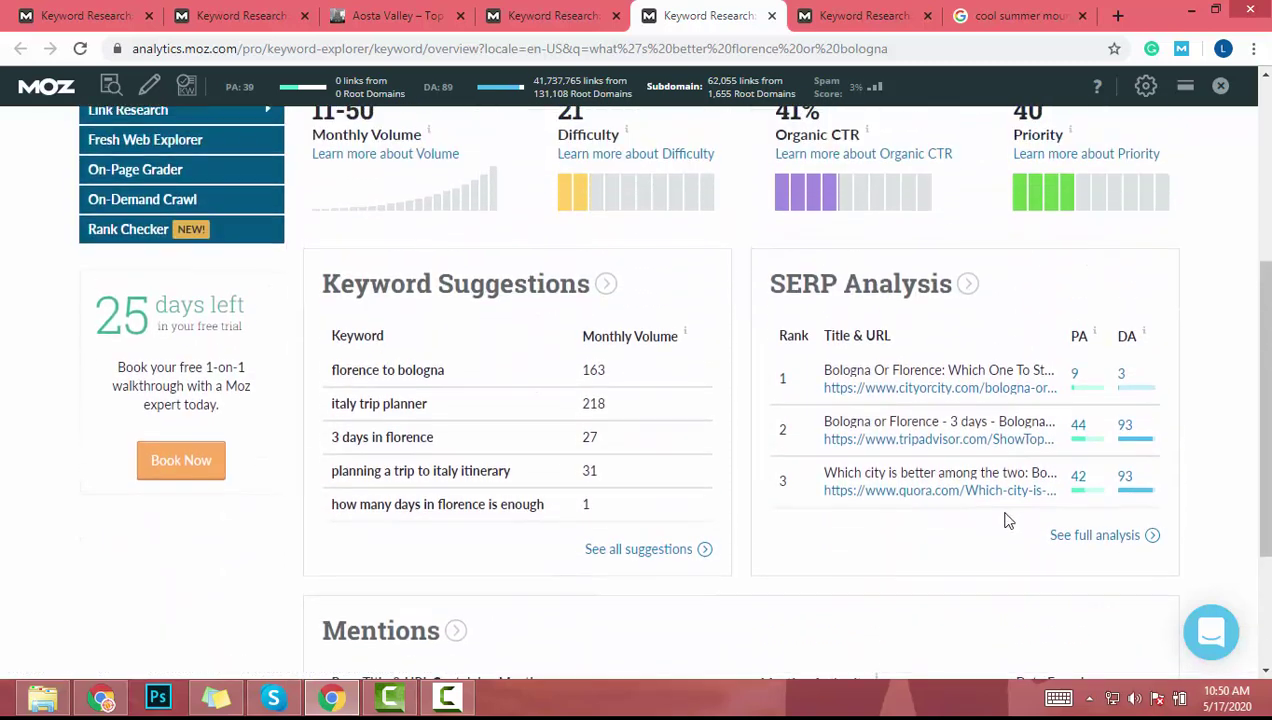
{"action": "left_click", "coordinate": [1093, 536]}
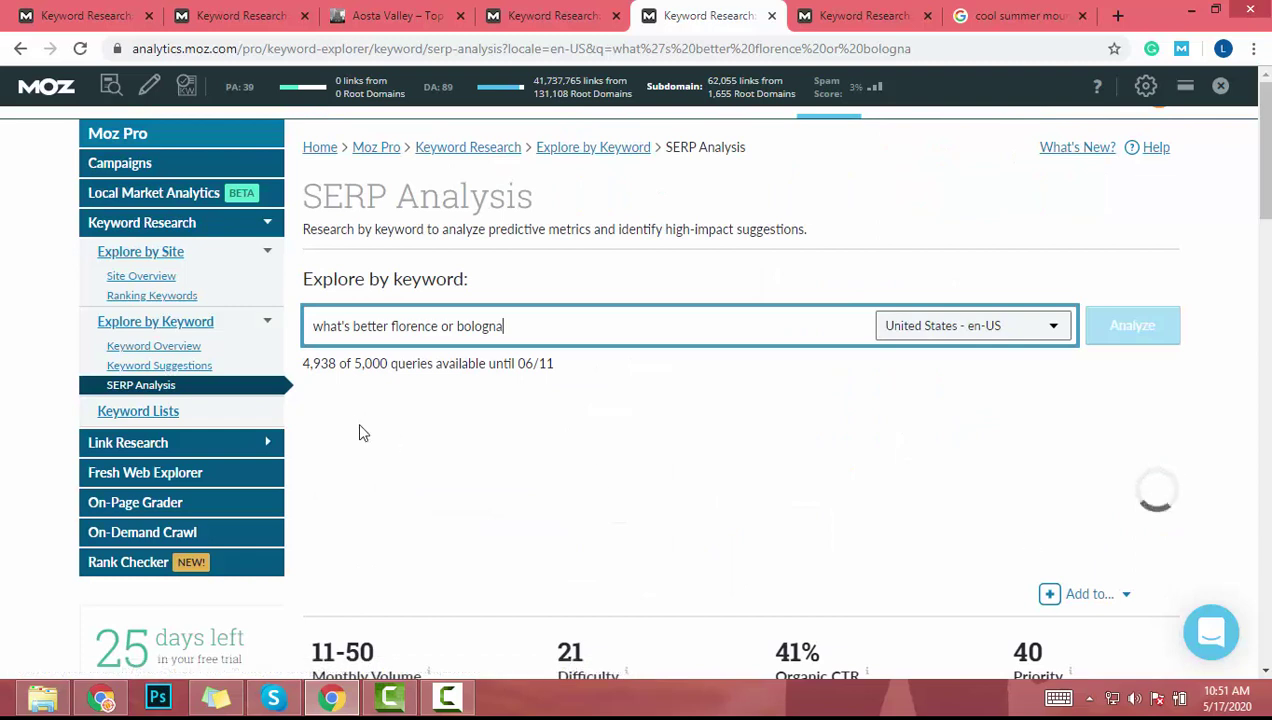
Examine the SERP features and the authority and linking domains of the top organic results for "what's better florence or bologna".
{"action": "scroll", "coordinate": [355, 425], "scroll_direction": "down", "scroll_amount": 2}
{"action": "scroll", "coordinate": [346, 419], "scroll_direction": "down", "scroll_amount": 3}
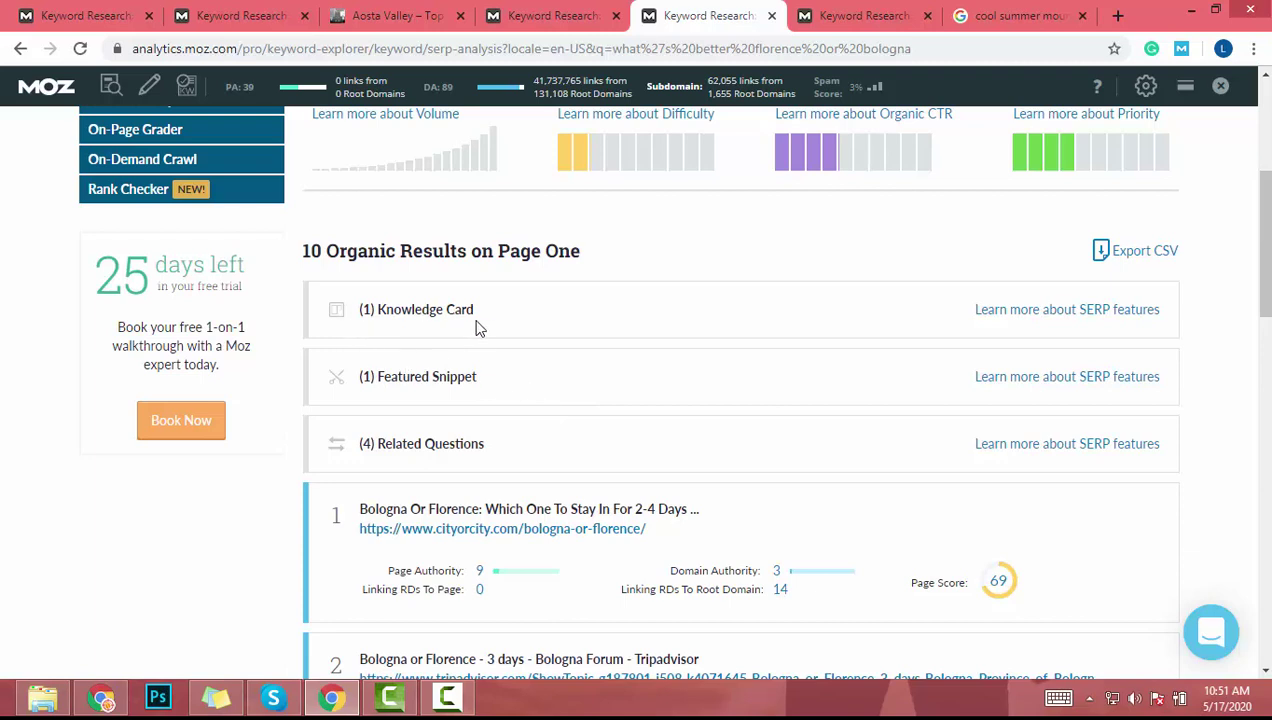
{"action": "scroll", "coordinate": [476, 328], "scroll_direction": "down", "scroll_amount": 1}
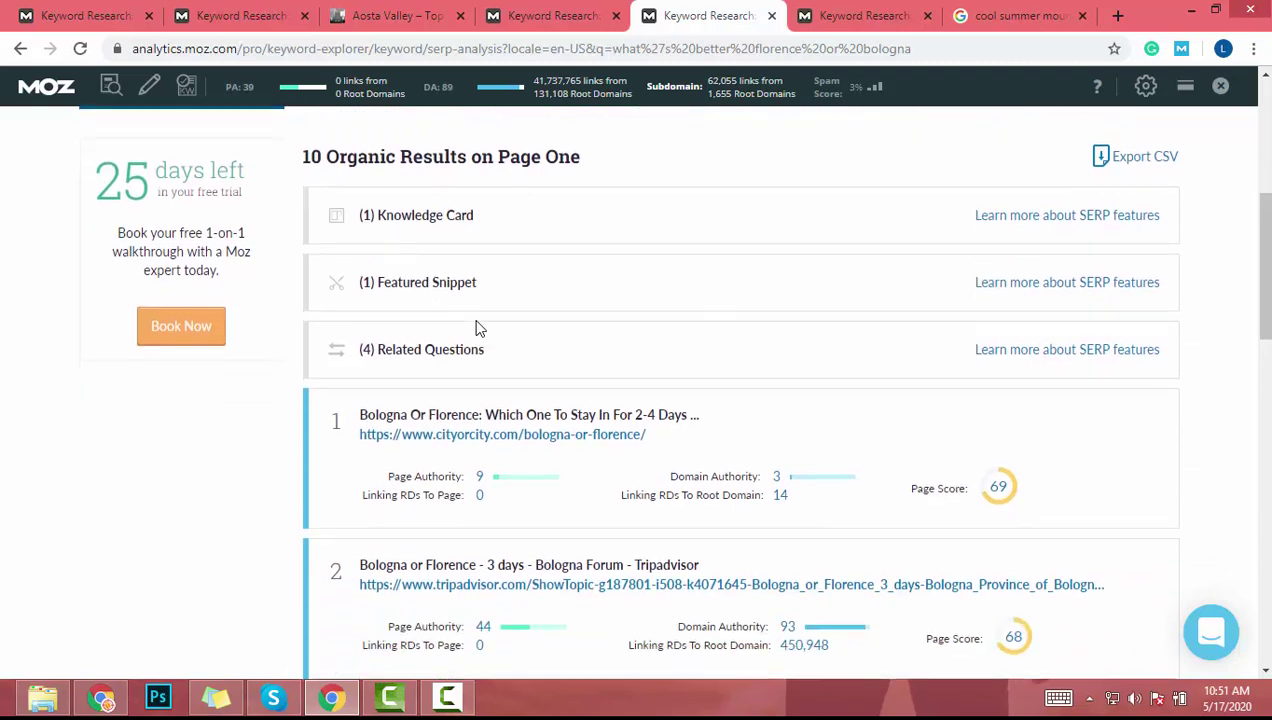
{"action": "scroll", "coordinate": [476, 328], "scroll_direction": "down", "scroll_amount": 2}
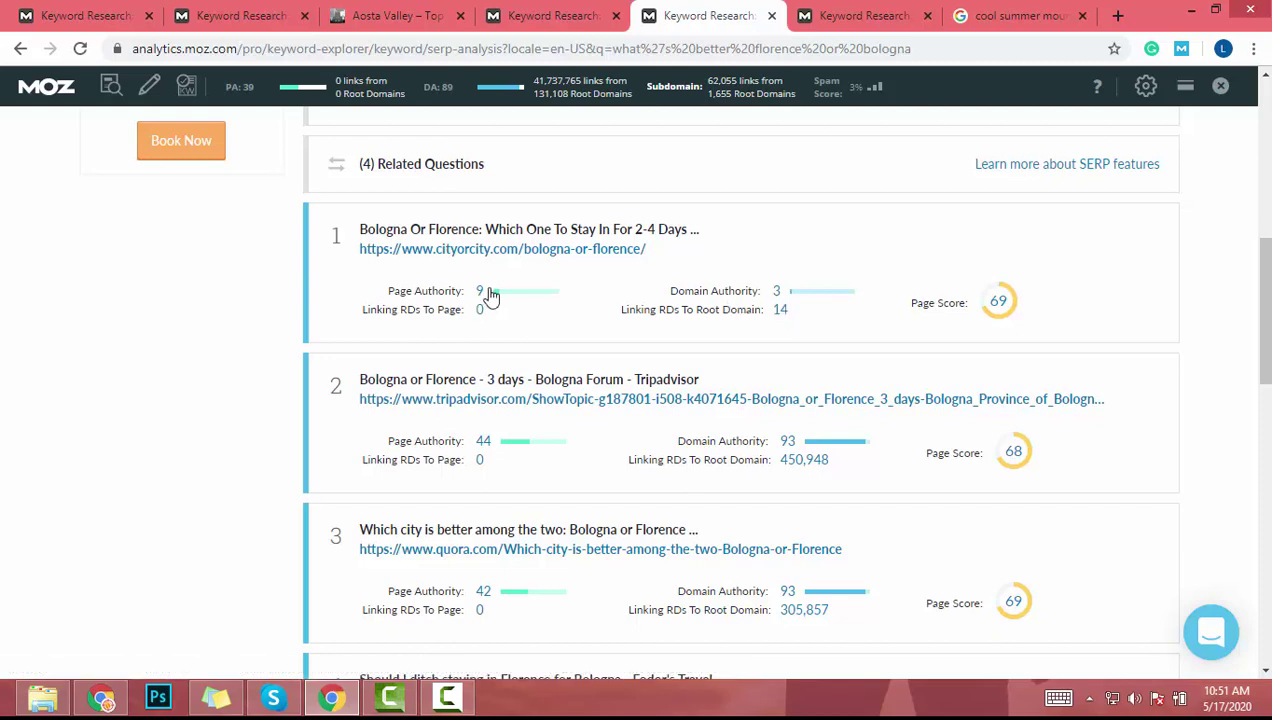
Open the first-ranked cityorcity.com Bologna or Florence article in a separate tab and return to the SERP analysis.
{"action": "left_click", "coordinate": [591, 259]}
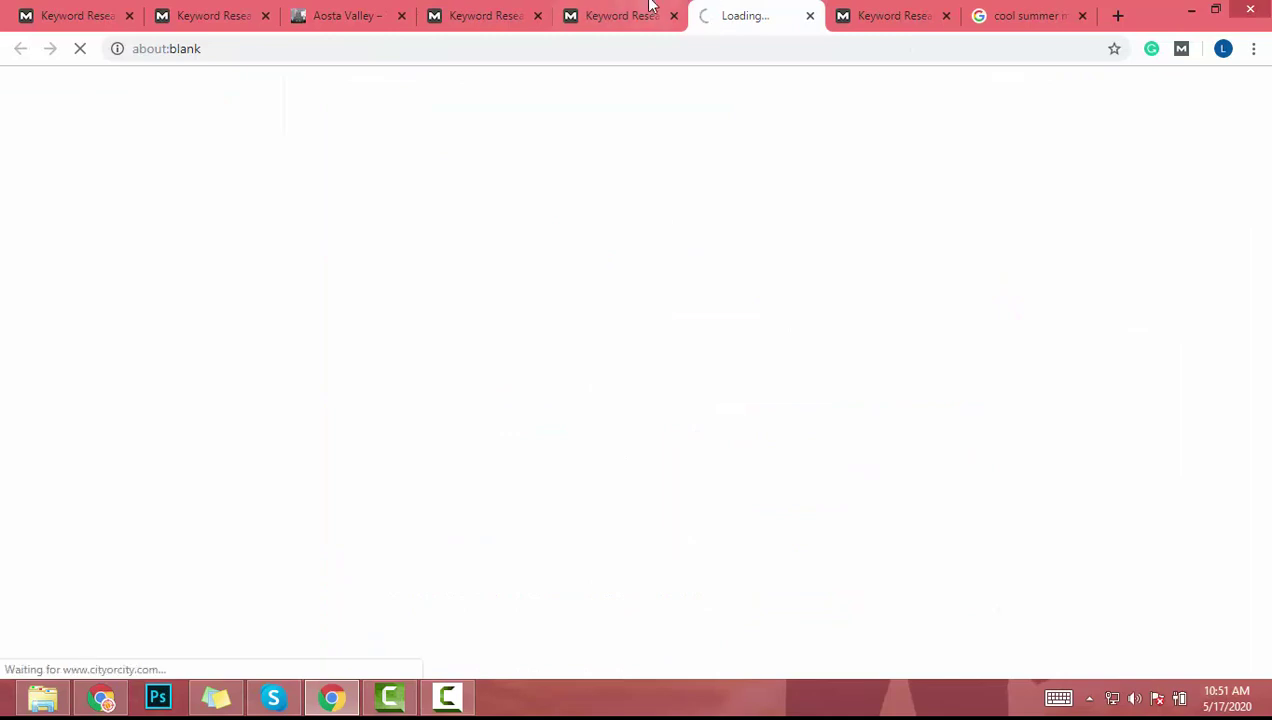
{"action": "left_click", "coordinate": [640, 14]}
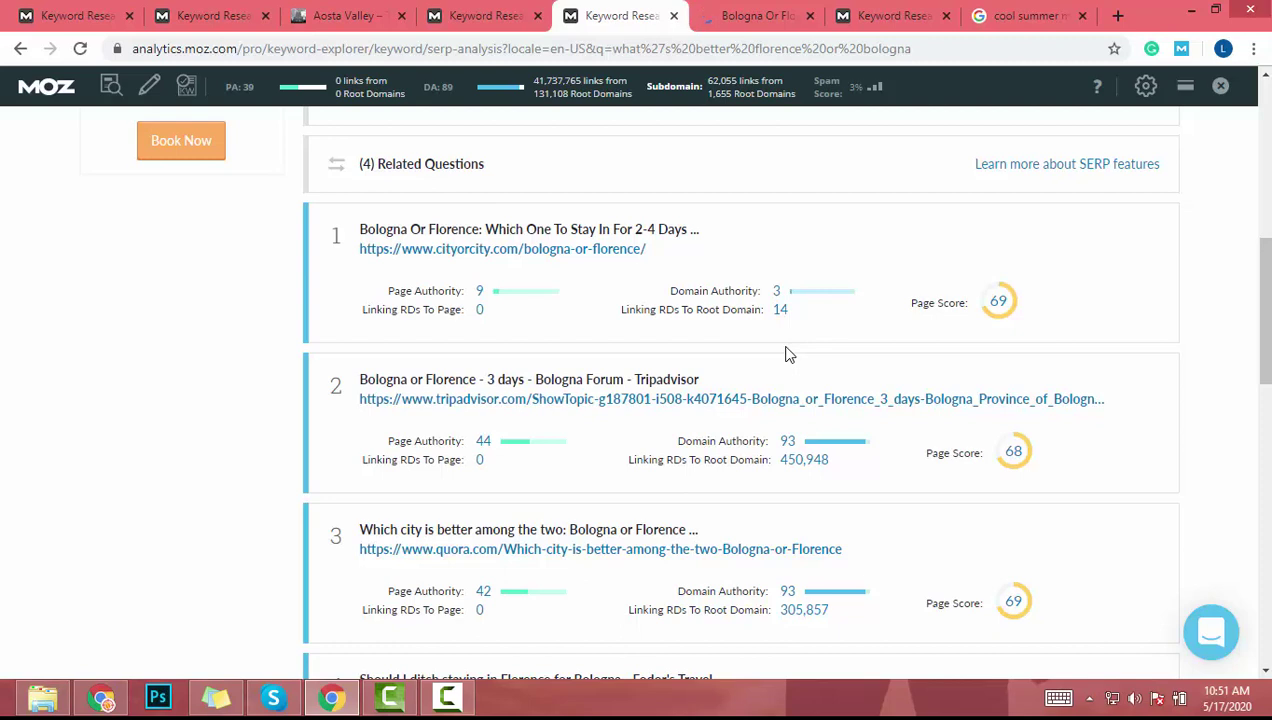
{"action": "left_click", "coordinate": [749, 12]}
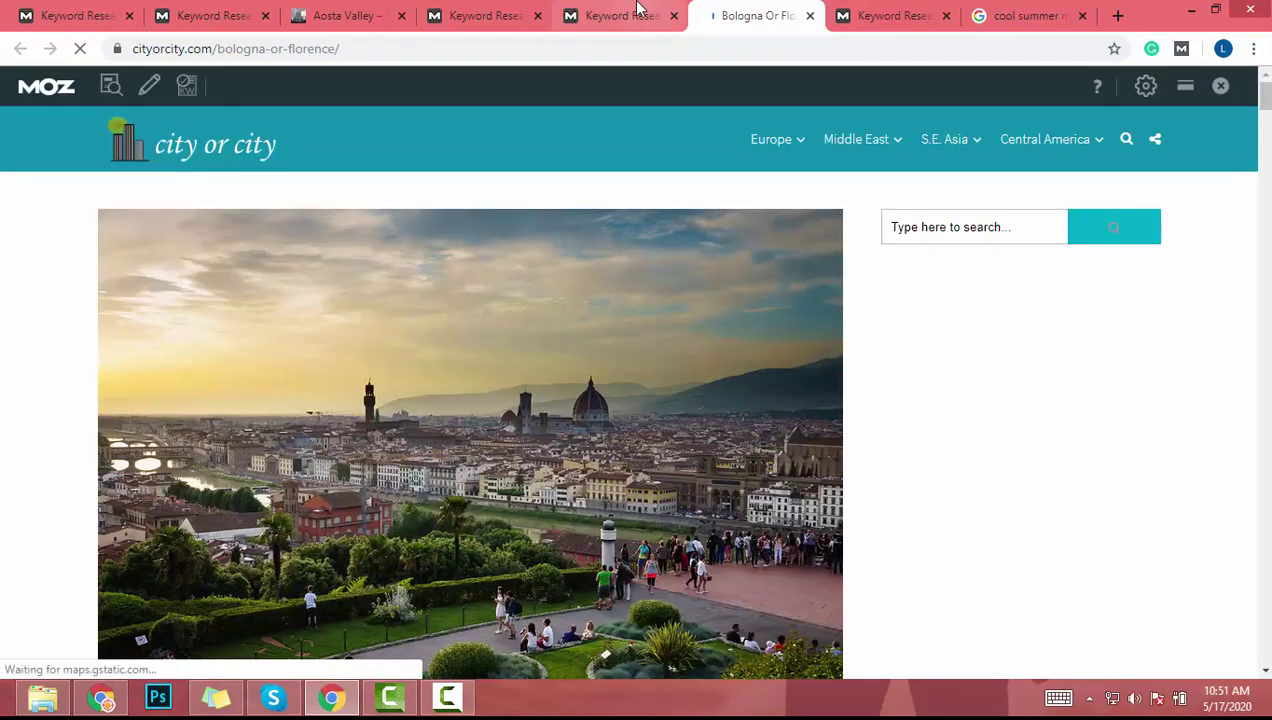
{"action": "left_click", "coordinate": [640, 12]}
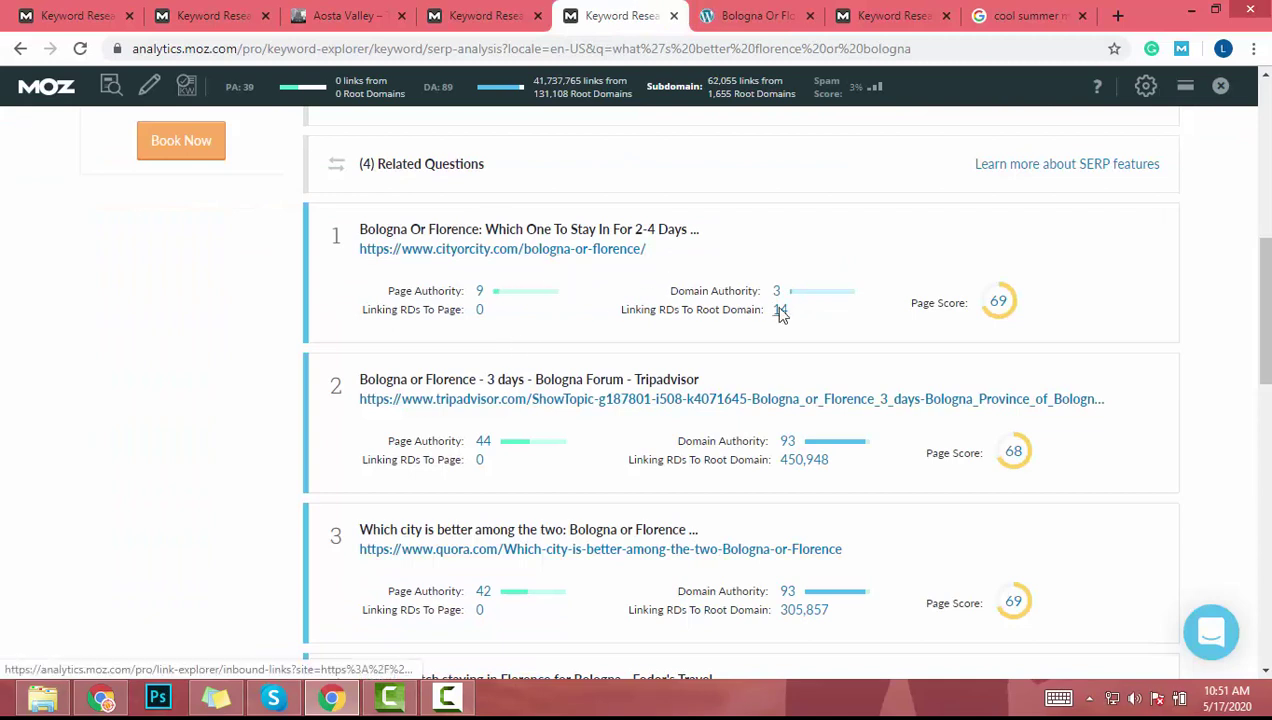
Compare the cityorcity.com result's authority and linking domains with the Tripadvisor and Quora results and the keyword's overall metrics.
{"action": "scroll", "coordinate": [781, 313], "scroll_direction": "up", "scroll_amount": 2}
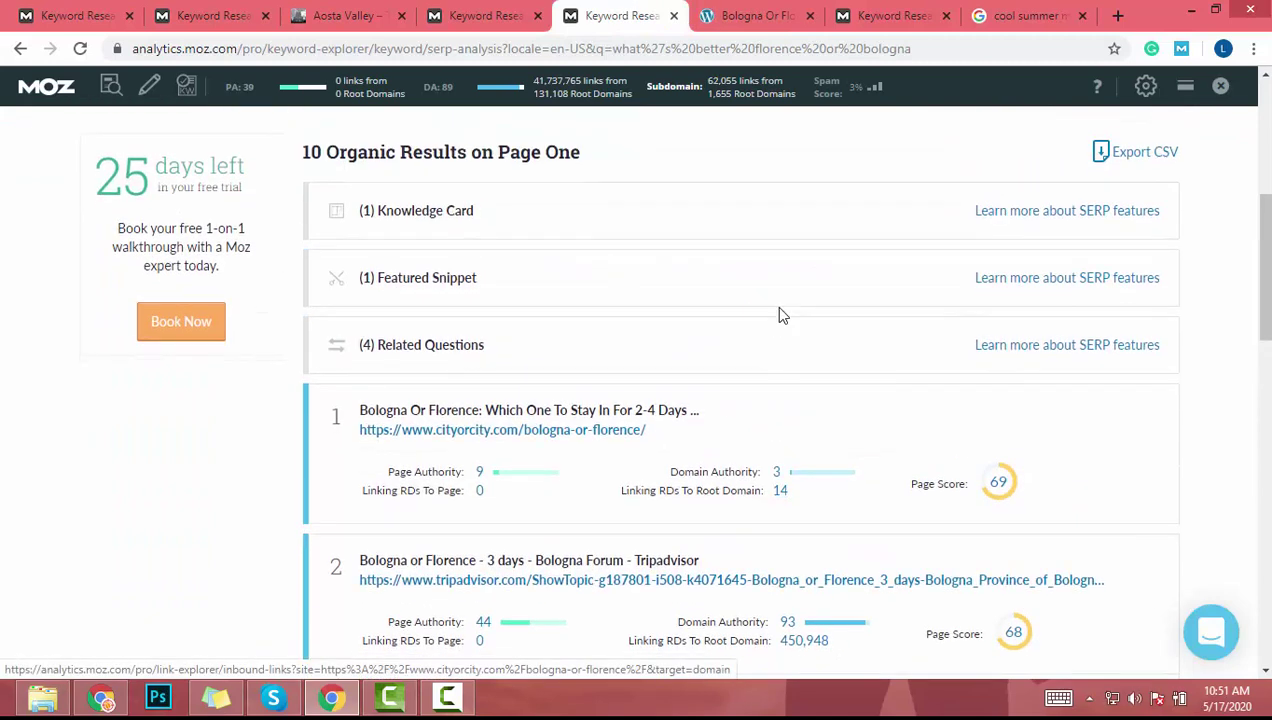
{"action": "scroll", "coordinate": [778, 313], "scroll_direction": "down", "scroll_amount": 2}
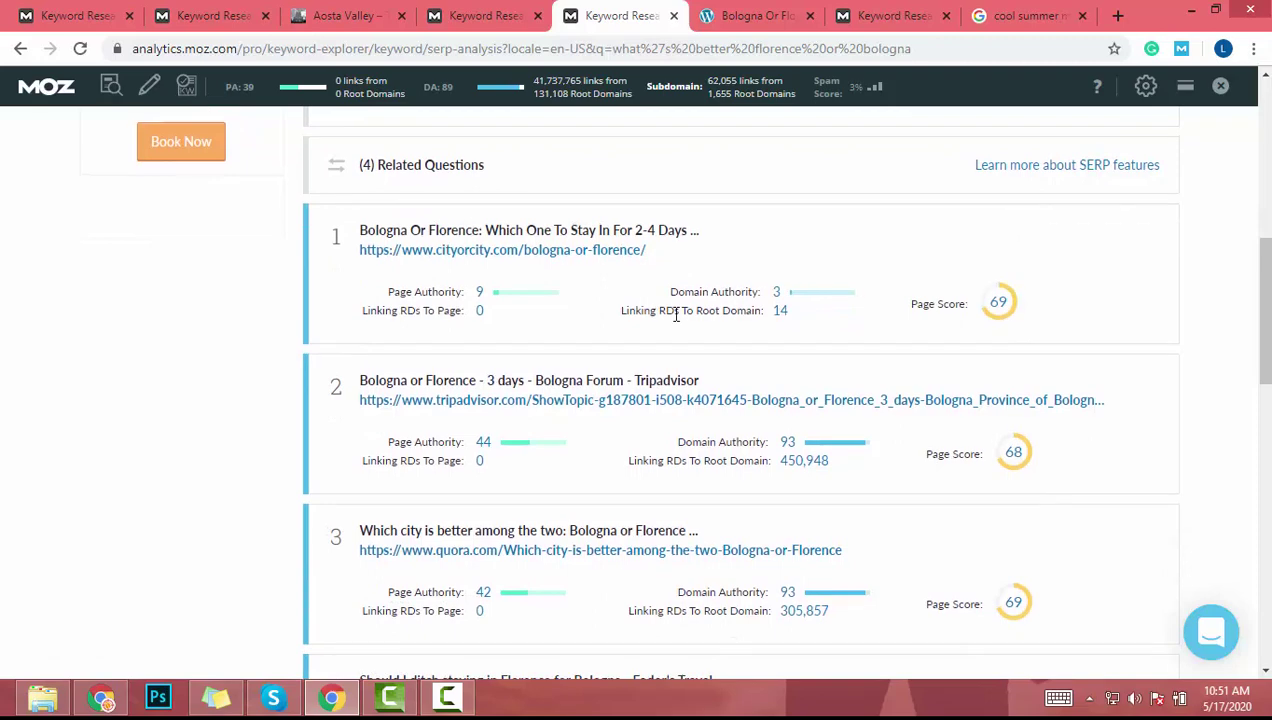
{"action": "scroll", "coordinate": [676, 314], "scroll_direction": "up", "scroll_amount": 2}
{"action": "scroll", "coordinate": [676, 314], "scroll_direction": "down", "scroll_amount": 1}
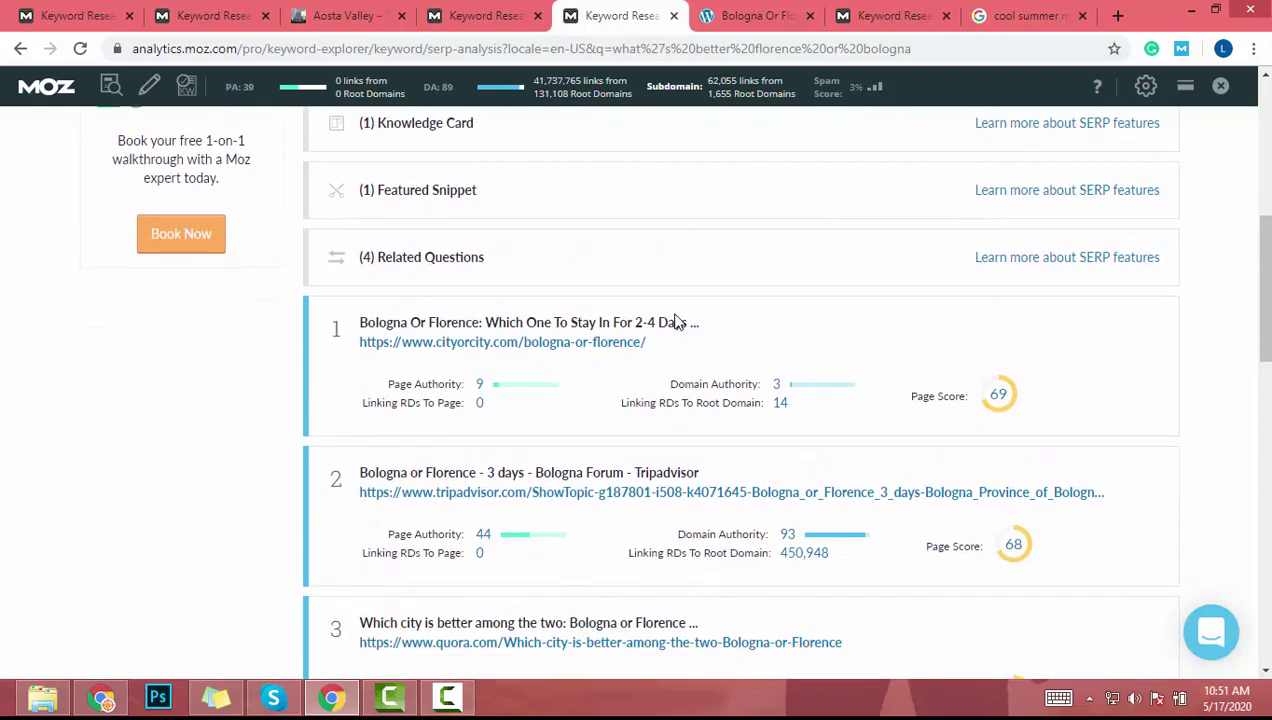
{"action": "scroll", "coordinate": [676, 322], "scroll_direction": "up", "scroll_amount": 5}
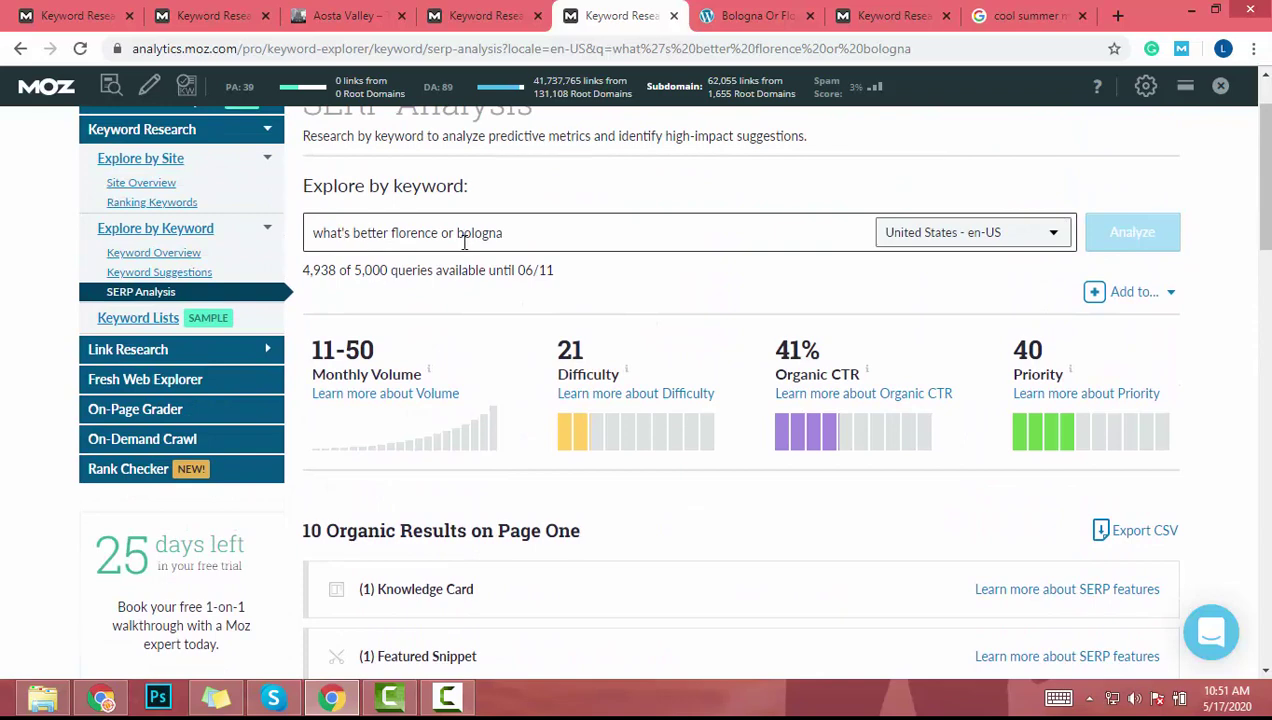
{"action": "scroll", "coordinate": [576, 372], "scroll_direction": "down", "scroll_amount": 4}
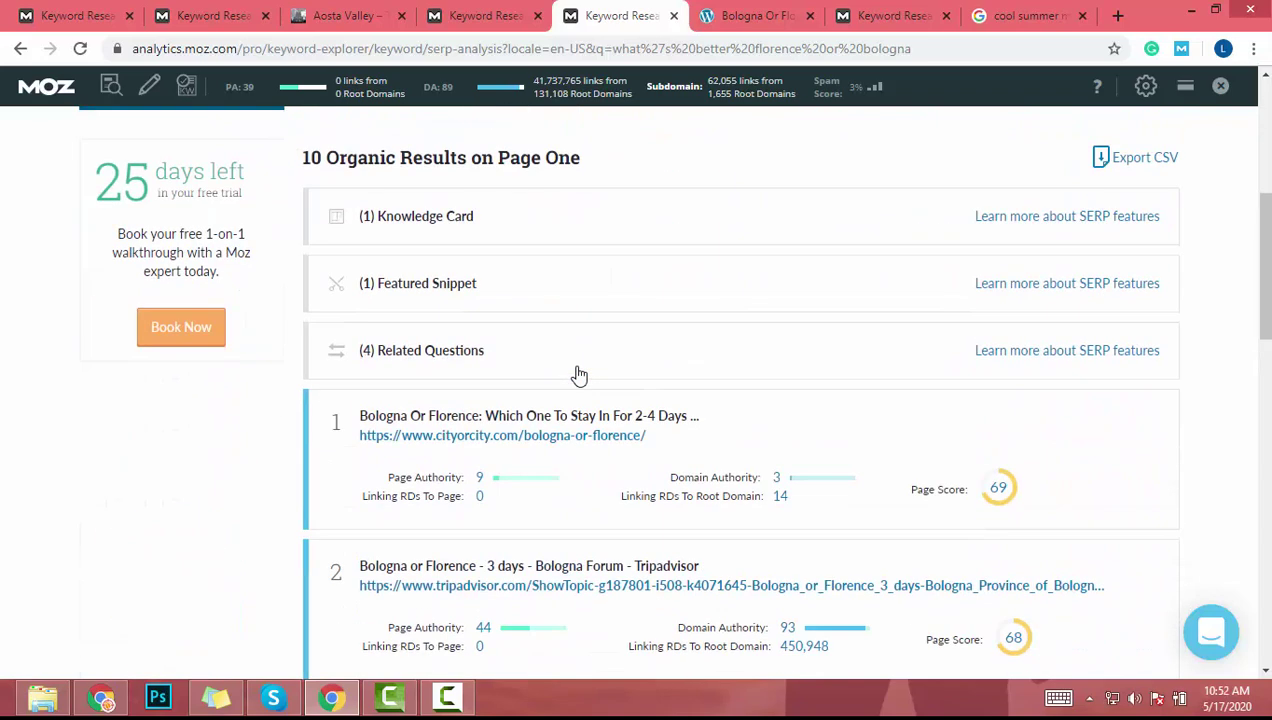
{"action": "scroll", "coordinate": [579, 375], "scroll_direction": "down", "scroll_amount": 2}
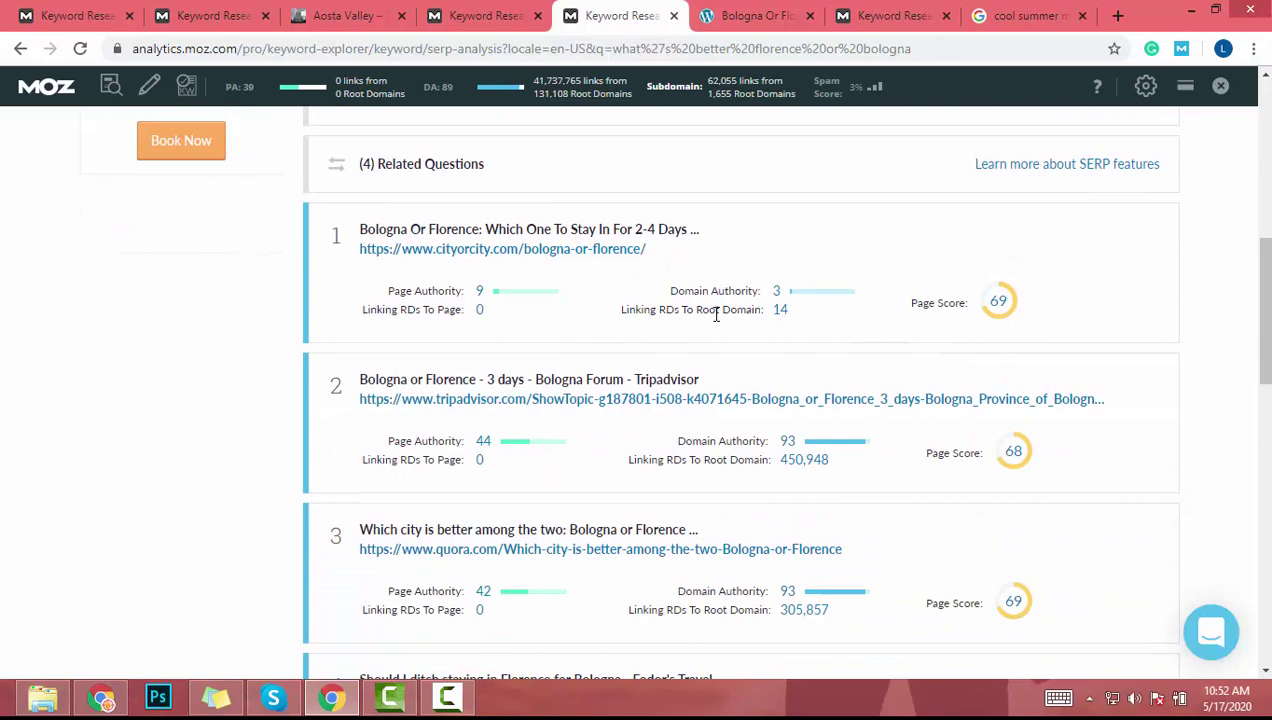
Skim the whole cityorcity.com article on Bologna or Florence to judge its length, structure and content.
{"action": "left_click", "coordinate": [748, 14]}
{"action": "scroll", "coordinate": [617, 222], "scroll_direction": "down", "scroll_amount": 10}
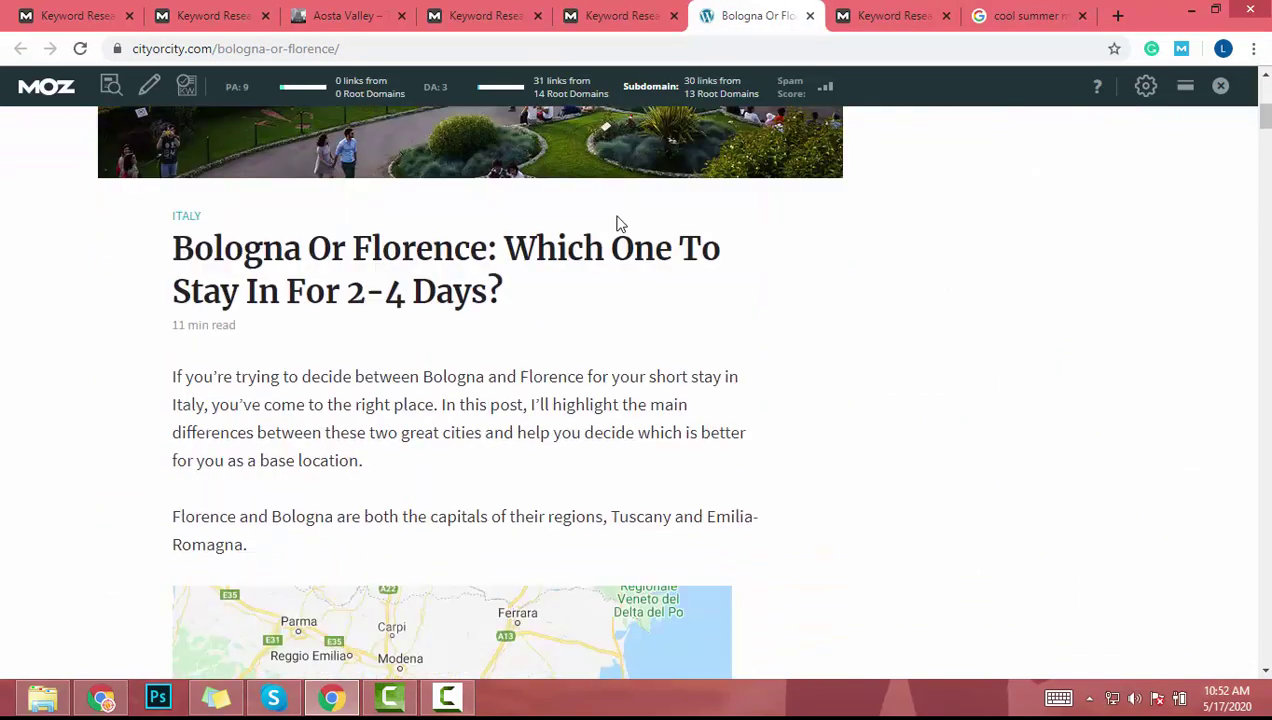
{"action": "scroll", "coordinate": [617, 222], "scroll_direction": "down", "scroll_amount": 15}
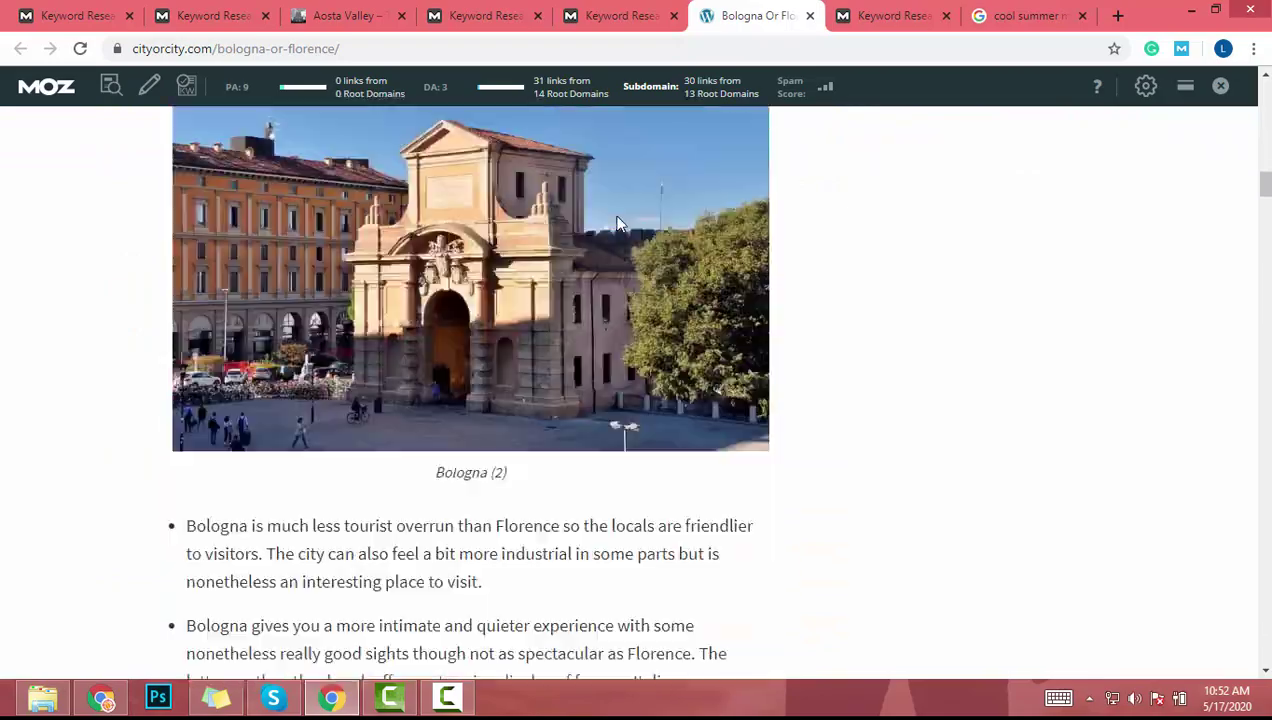
{"action": "scroll", "coordinate": [617, 222], "scroll_direction": "down", "scroll_amount": 15}
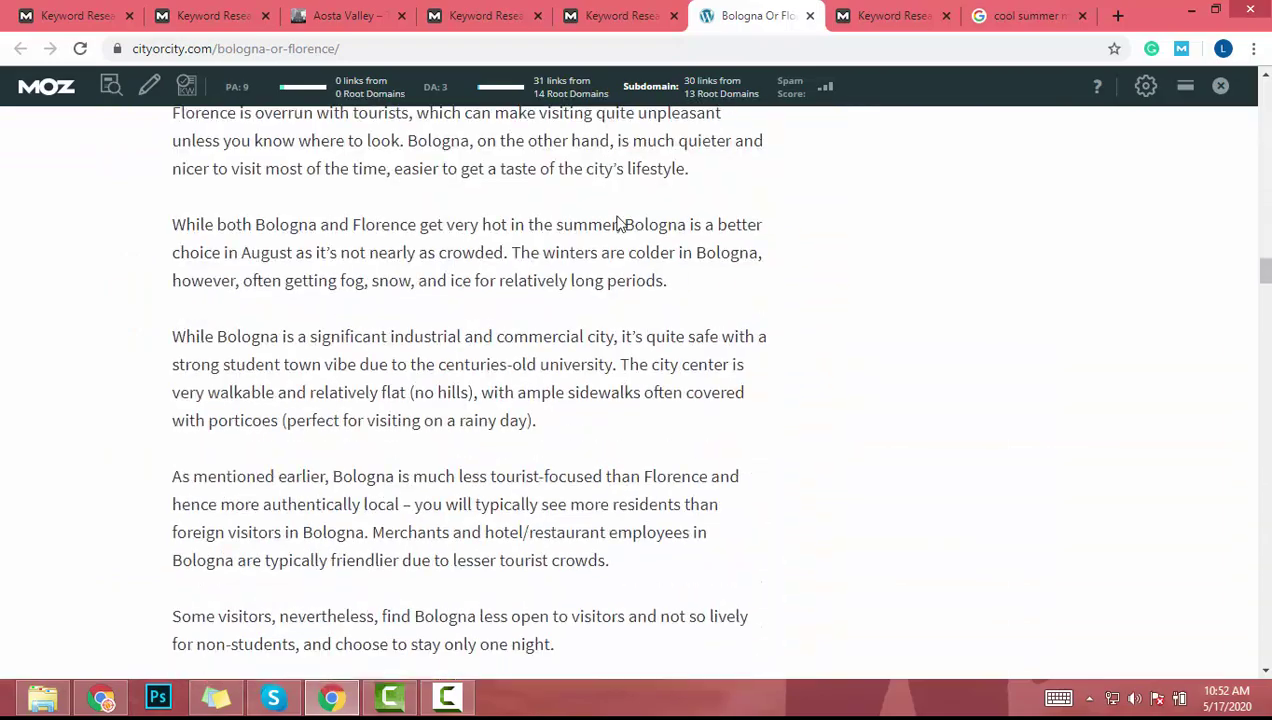
{"action": "scroll", "coordinate": [617, 222], "scroll_direction": "down", "scroll_amount": 15}
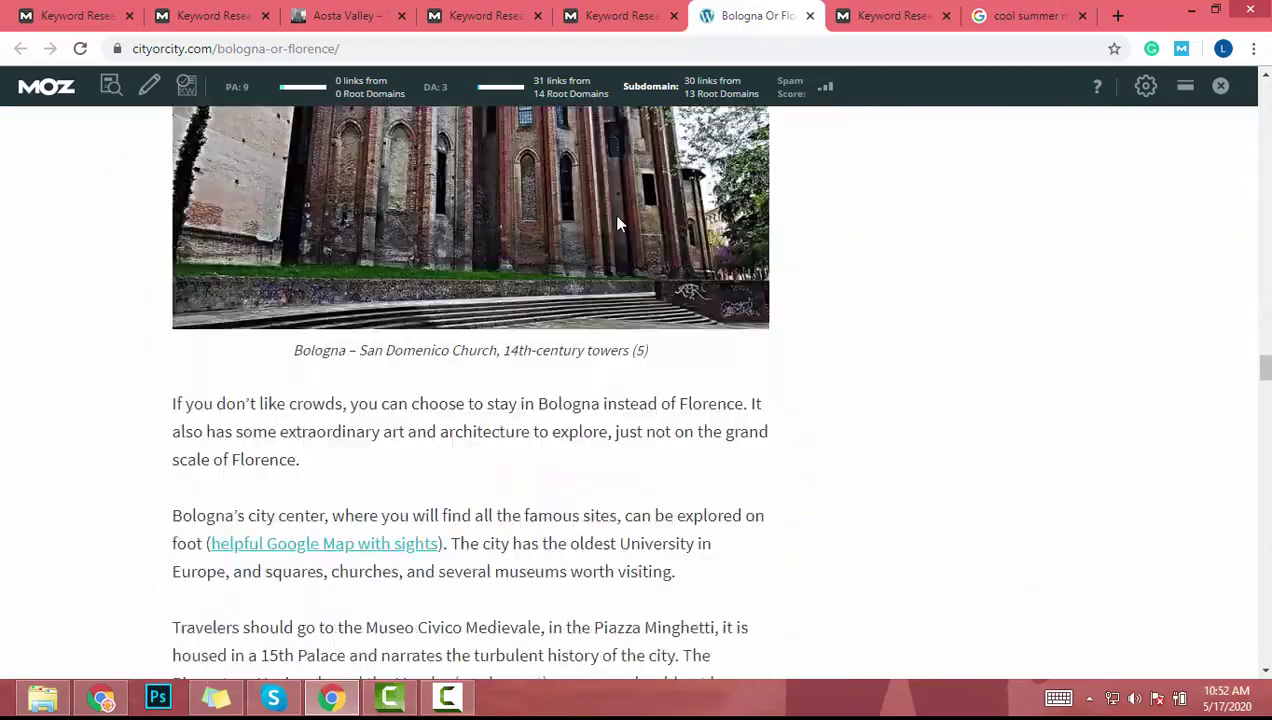
{"action": "scroll", "coordinate": [617, 222], "scroll_direction": "down", "scroll_amount": 15}
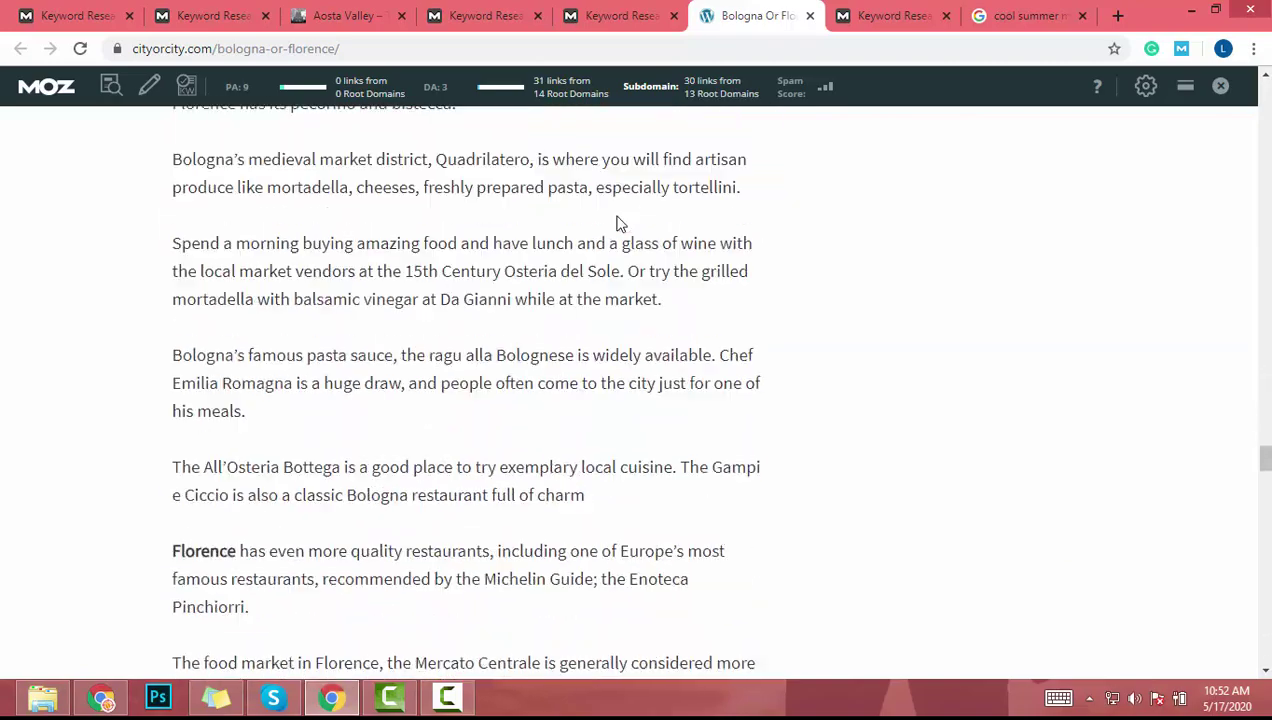
{"action": "scroll", "coordinate": [617, 222], "scroll_direction": "down", "scroll_amount": 15}
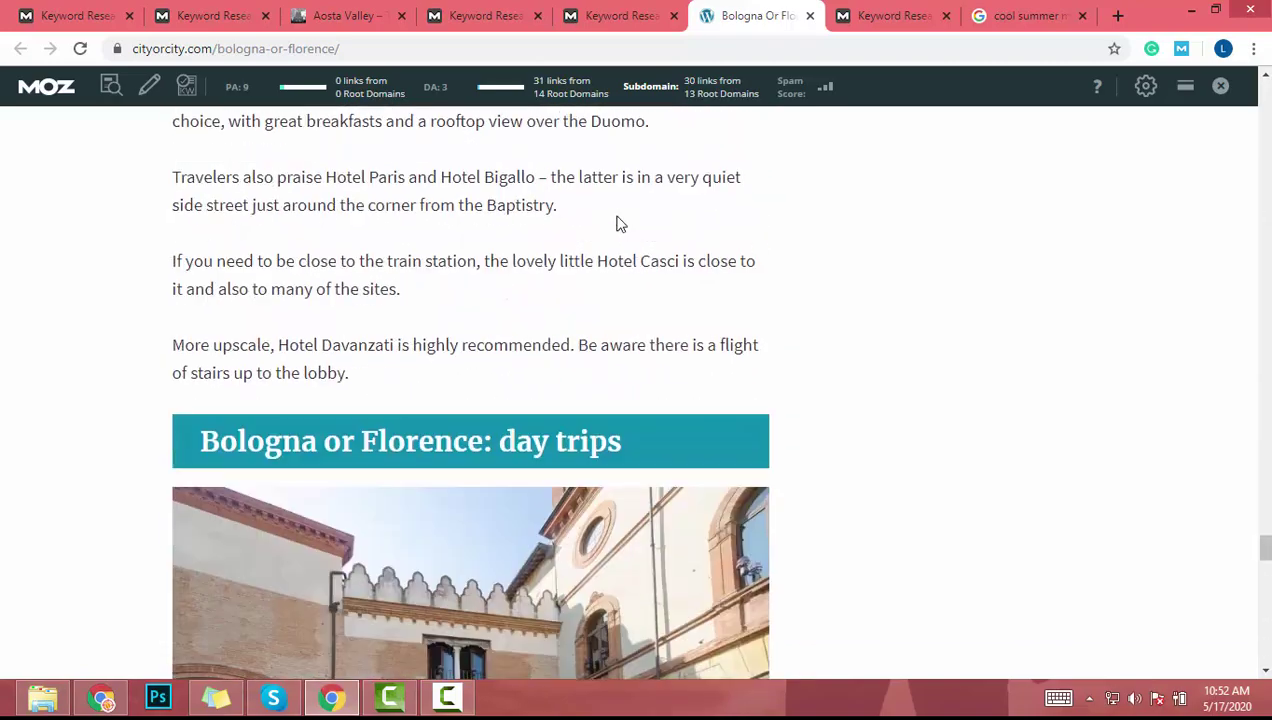
{"action": "scroll", "coordinate": [617, 224], "scroll_direction": "down", "scroll_amount": 15}
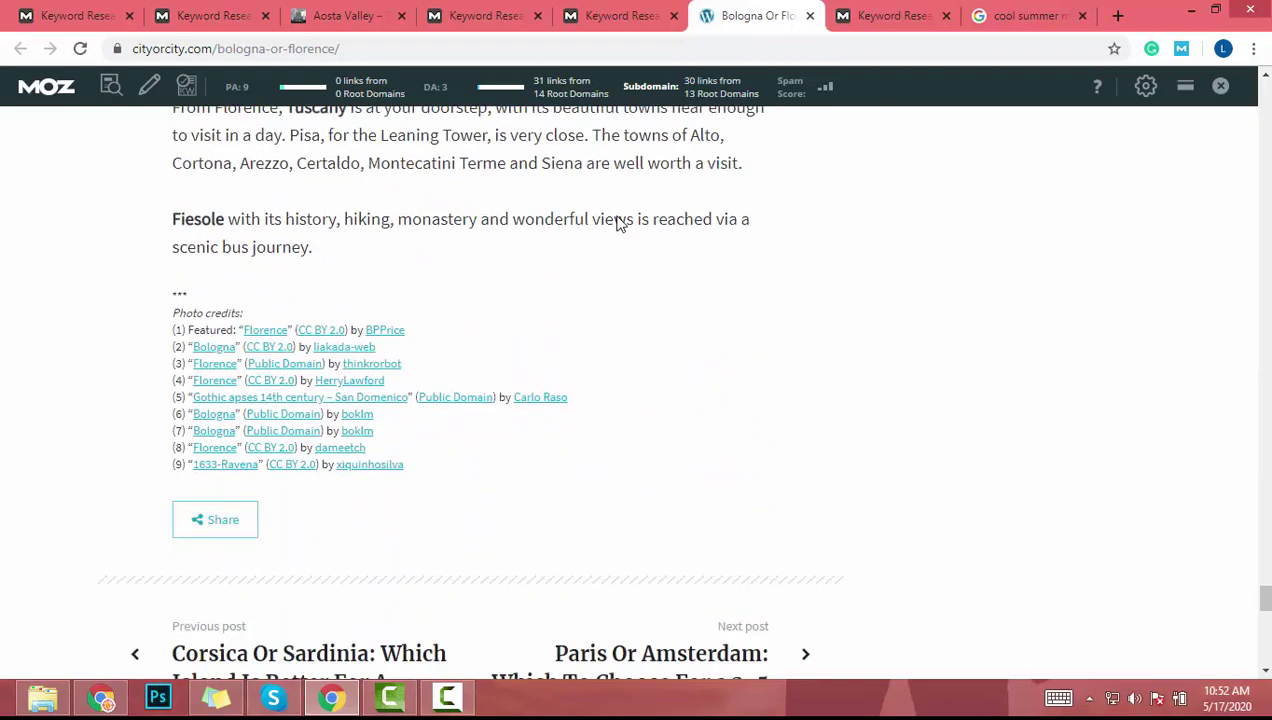
{"action": "scroll", "coordinate": [617, 224], "scroll_direction": "up", "scroll_amount": 6}
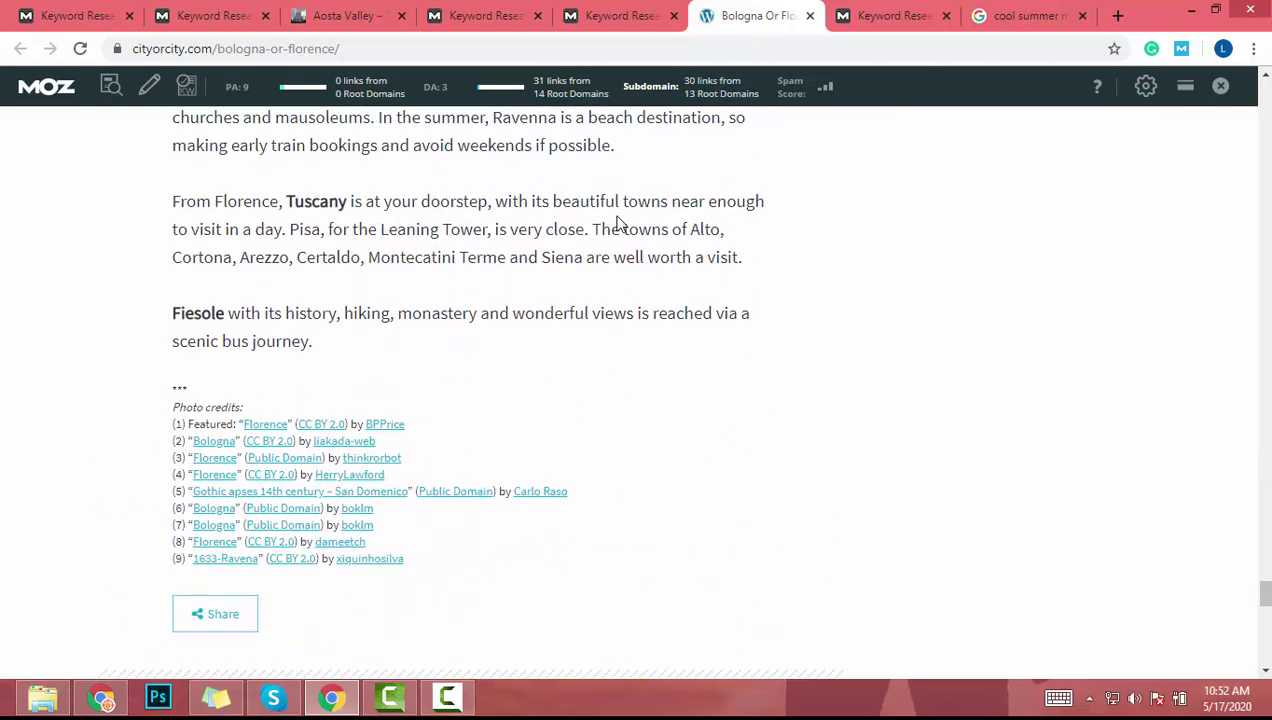
{"action": "scroll", "coordinate": [617, 224], "scroll_direction": "up", "scroll_amount": 12}
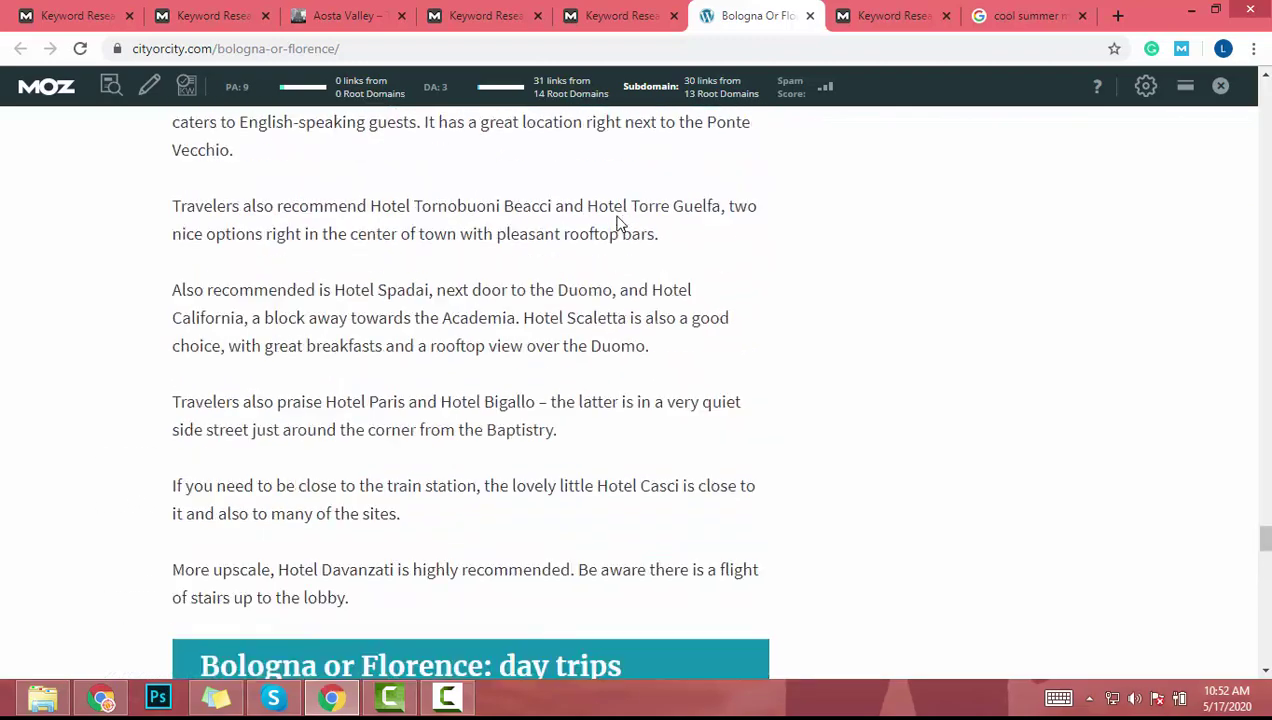
Return to the SERP analysis and recheck the knowledge card, featured snippet, related questions and top-ranked pages.
{"action": "left_click", "coordinate": [650, 8]}
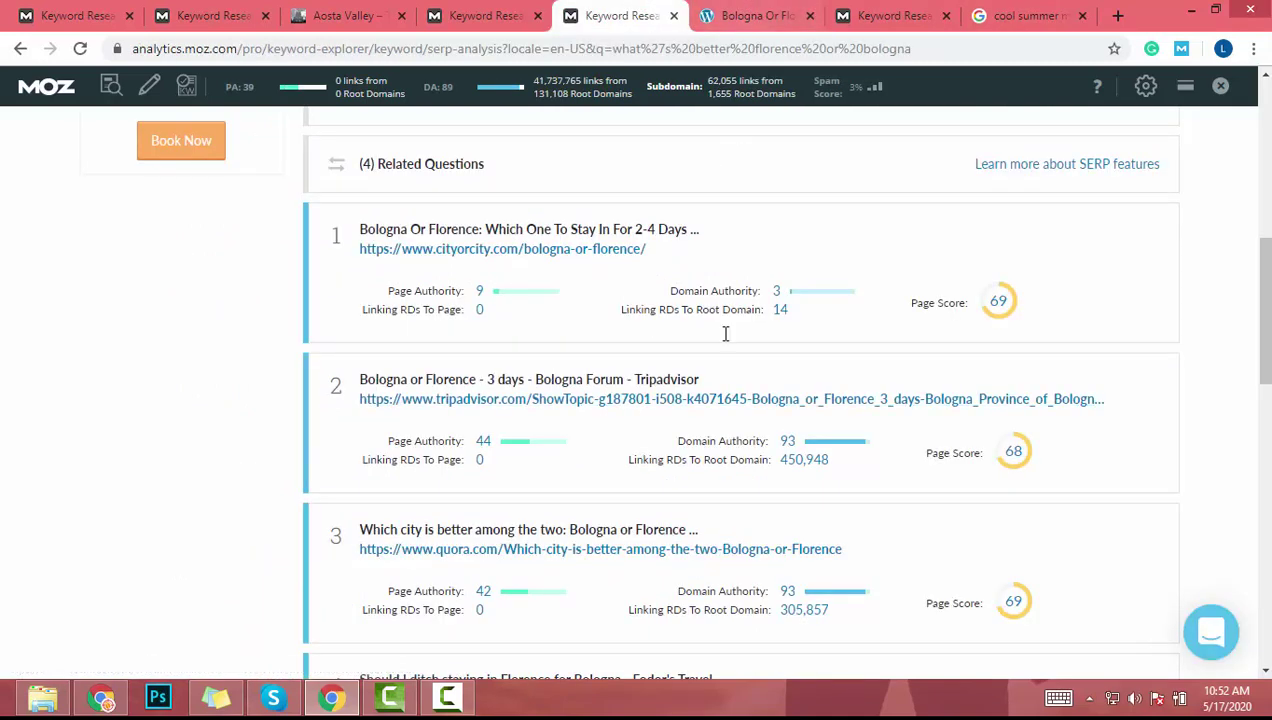
{"action": "scroll", "coordinate": [460, 436], "scroll_direction": "up", "scroll_amount": 1}
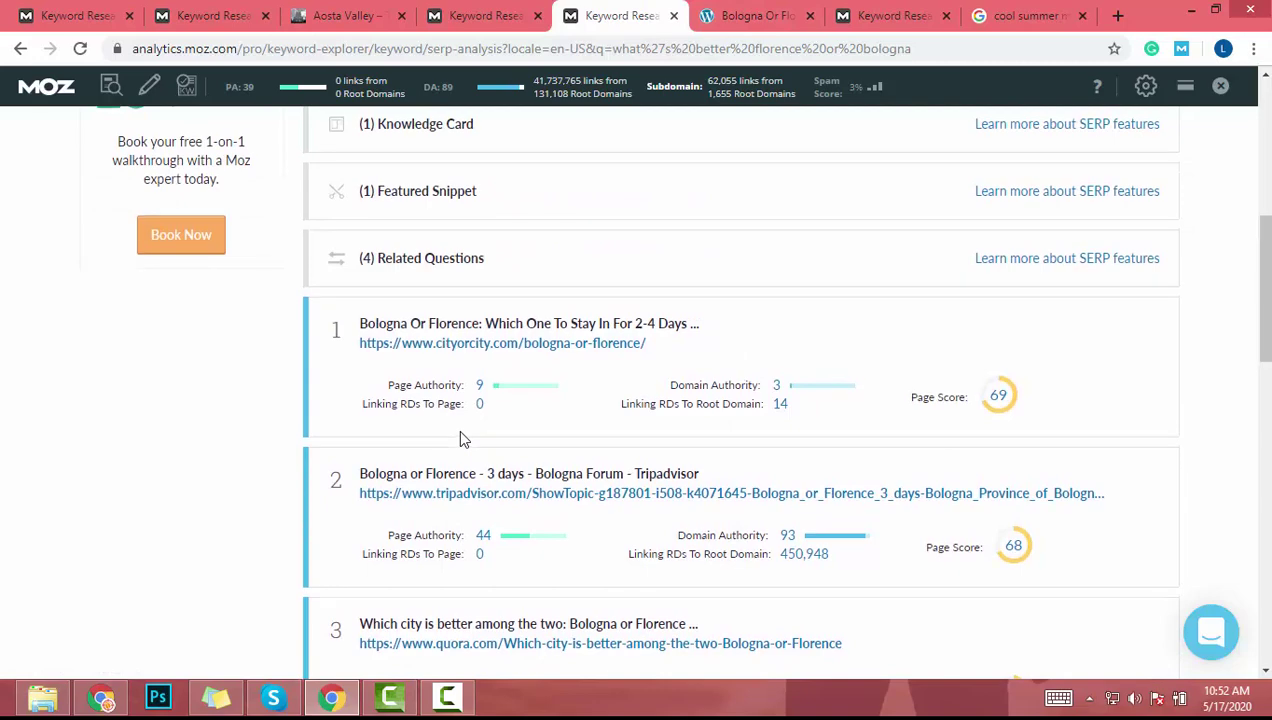
{"action": "scroll", "coordinate": [460, 438], "scroll_direction": "up", "scroll_amount": 5}
{"action": "scroll", "coordinate": [525, 270], "scroll_direction": "down", "scroll_amount": 4}
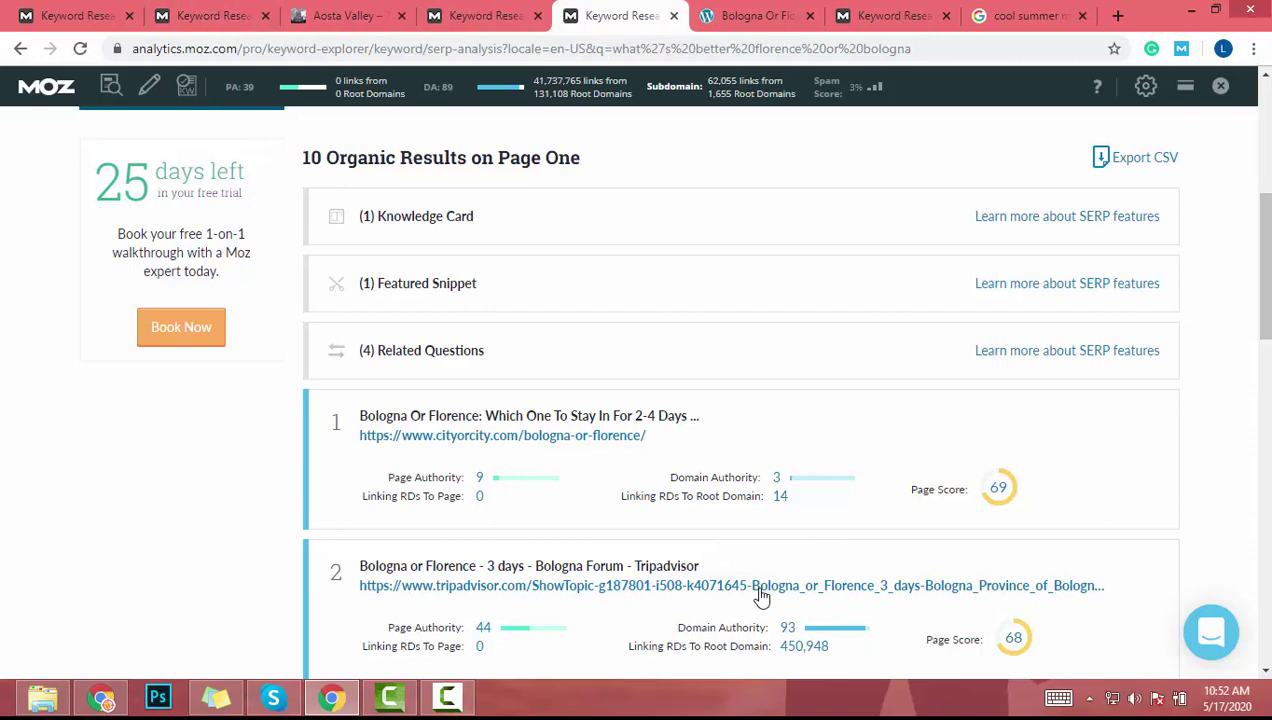
{"action": "scroll", "coordinate": [624, 445], "scroll_direction": "up", "scroll_amount": 2}
{"action": "scroll", "coordinate": [624, 445], "scroll_direction": "down", "scroll_amount": 1}
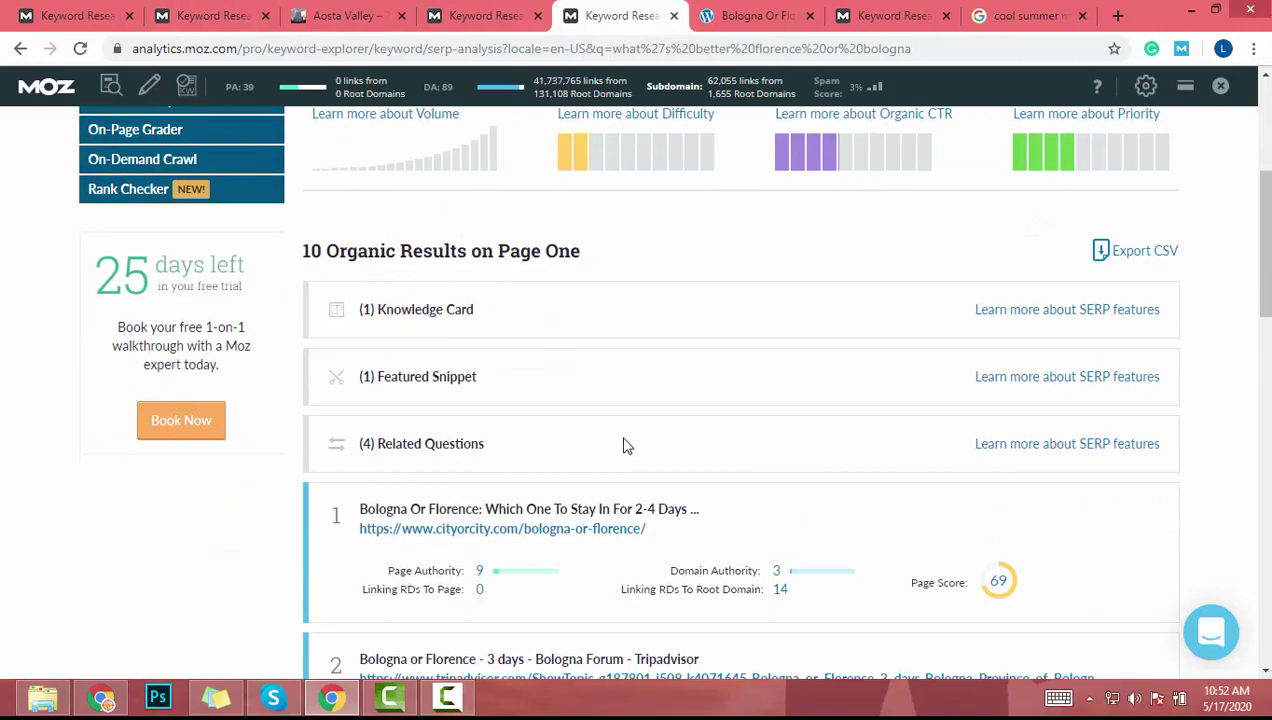
Copy the analysed keyword and search Google for "what's better florence or bologna".
{"action": "scroll", "coordinate": [624, 445], "scroll_direction": "up", "scroll_amount": 2}
{"action": "scroll", "coordinate": [624, 445], "scroll_direction": "down", "scroll_amount": 1}
{"action": "scroll", "coordinate": [580, 370], "scroll_direction": "up", "scroll_amount": 1}
{"action": "triple_click", "coordinate": [514, 234]}
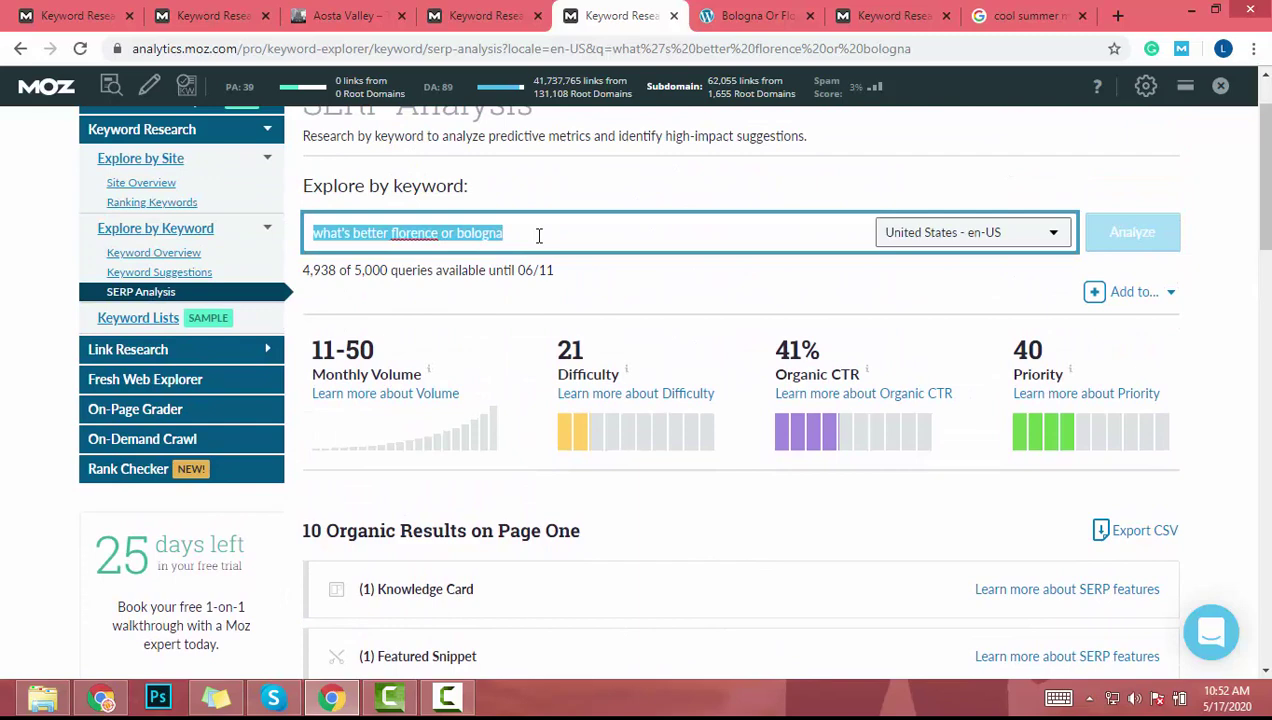
{"action": "key", "text": "ctrl+c"}
{"action": "key", "text": "ctrl+9"}
{"action": "left_click", "coordinate": [957, 48]}
{"action": "key", "text": "ctrl+v"}
{"action": "key", "text": "Return"}
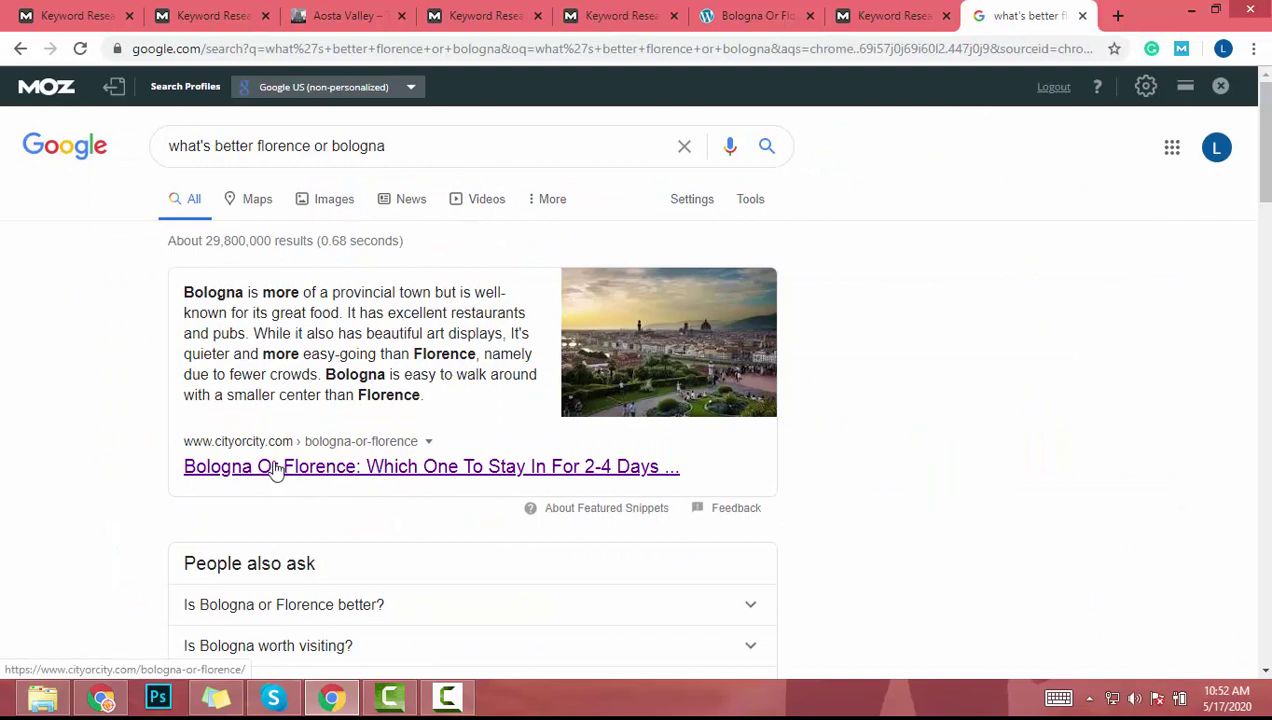
Go back to thepointsguy.com's ranking keywords and browse the other low-difficulty keywords in the list.
{"action": "key", "text": "ctrl+5"}
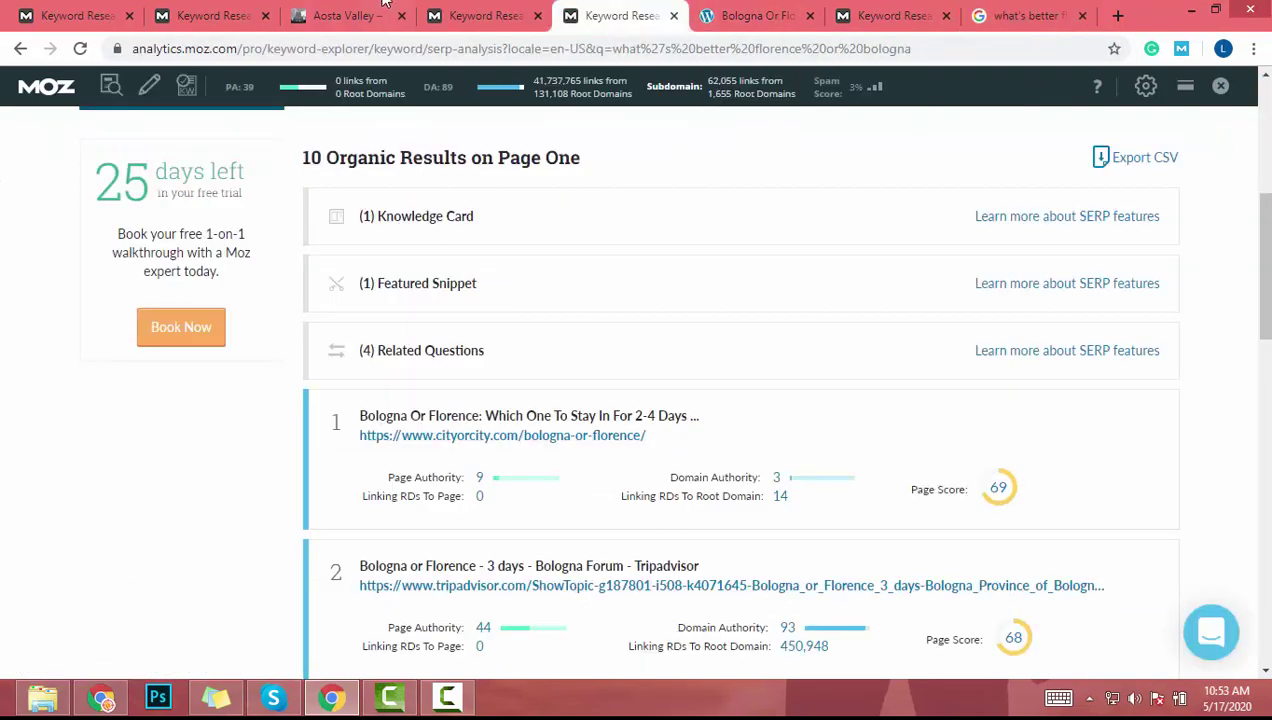
{"action": "left_click", "coordinate": [485, 15]}
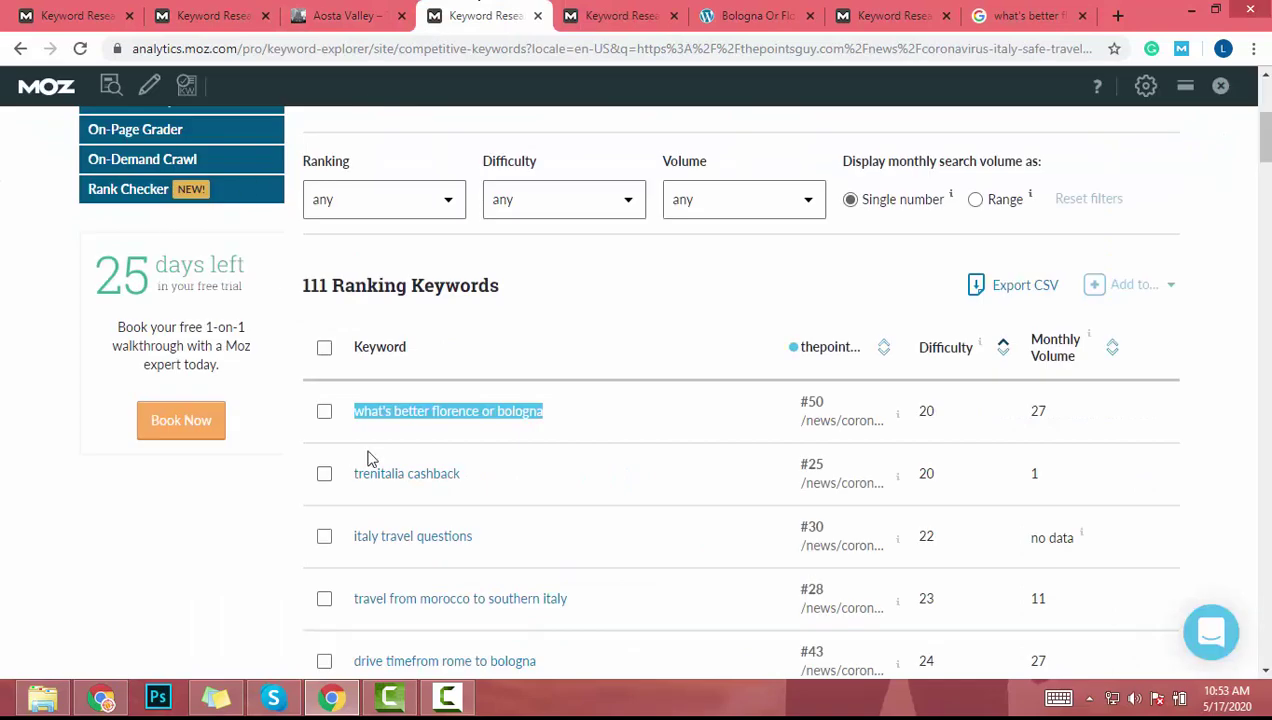
{"action": "scroll", "coordinate": [367, 458], "scroll_direction": "down", "scroll_amount": 2}
{"action": "left_click", "coordinate": [538, 315]}
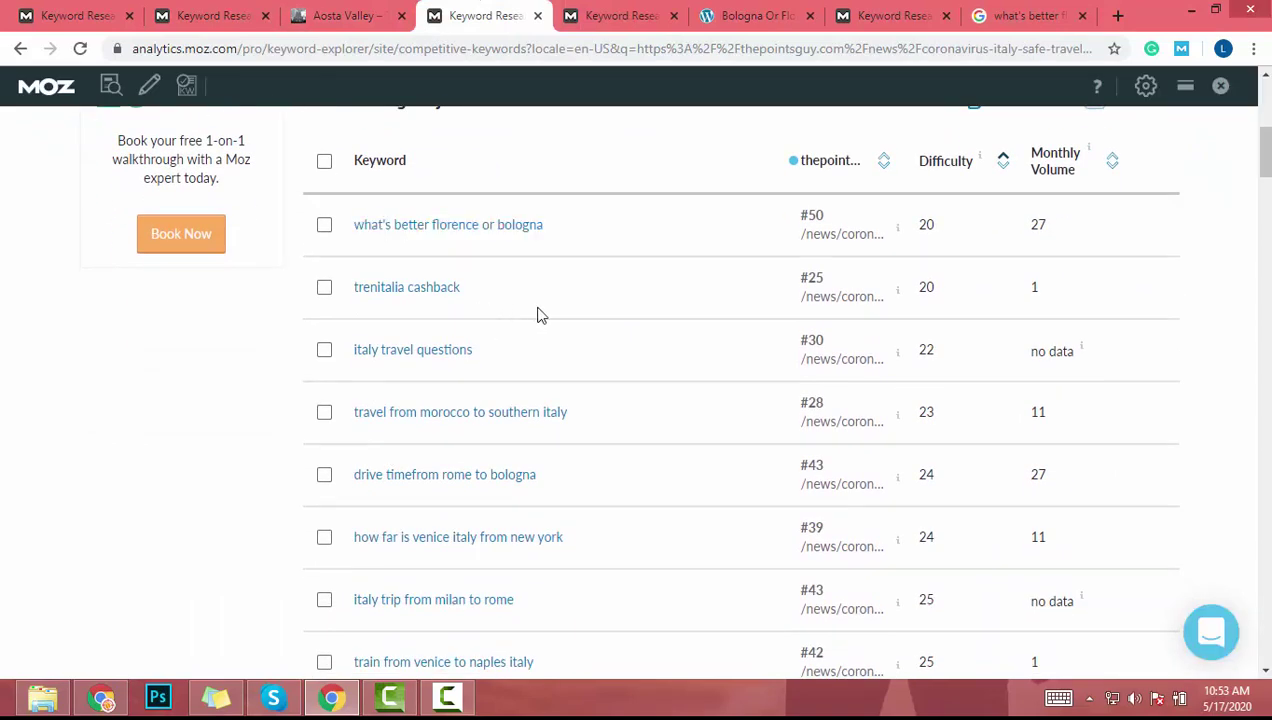
Copy "travel from morocco to southern italy" from thepointsguy.com's ranking keywords and run a SERP analysis for it.
{"action": "triple_click", "coordinate": [399, 290]}
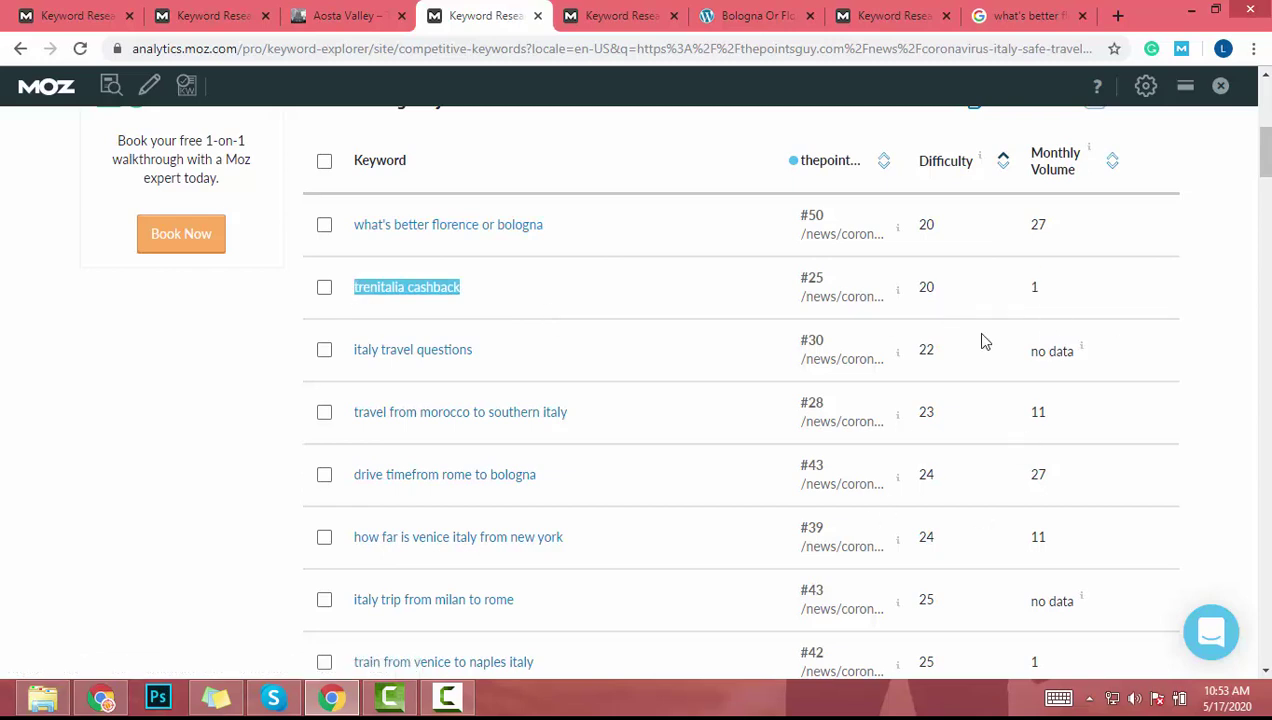
{"action": "left_click_drag", "start_coordinate": [571, 420], "coordinate": [340, 413]}
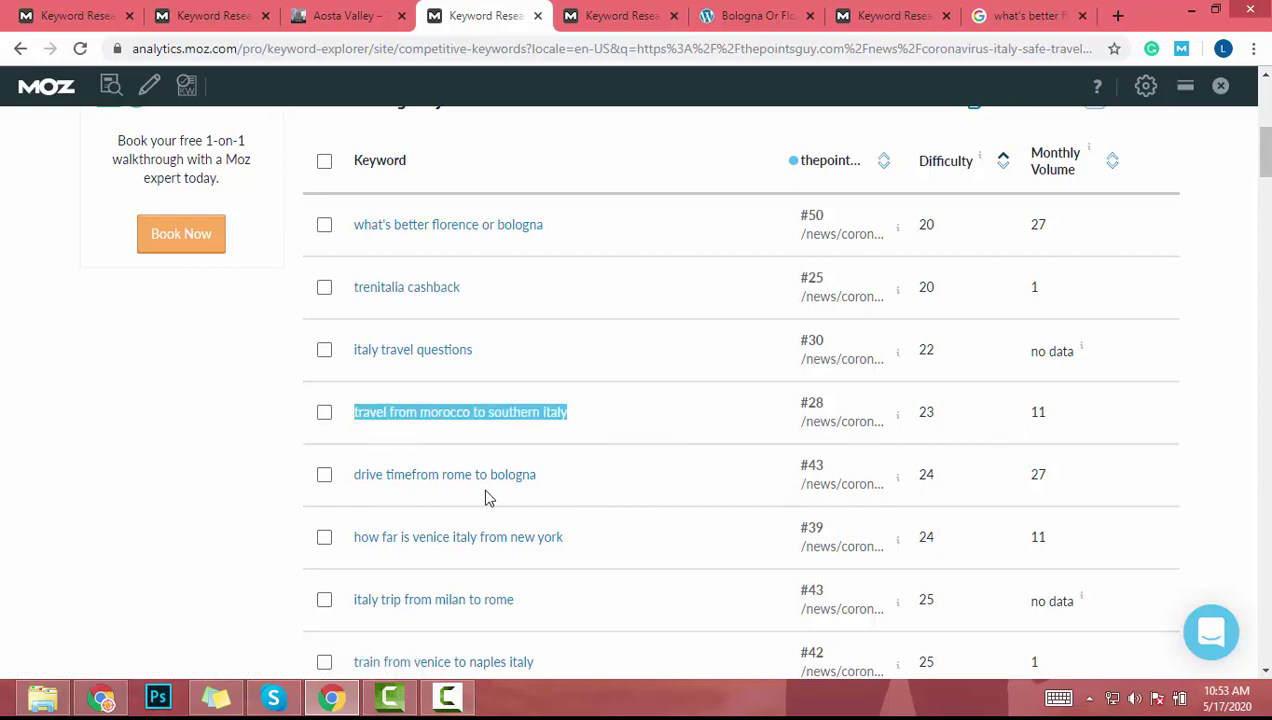
{"action": "left_click", "coordinate": [608, 15]}
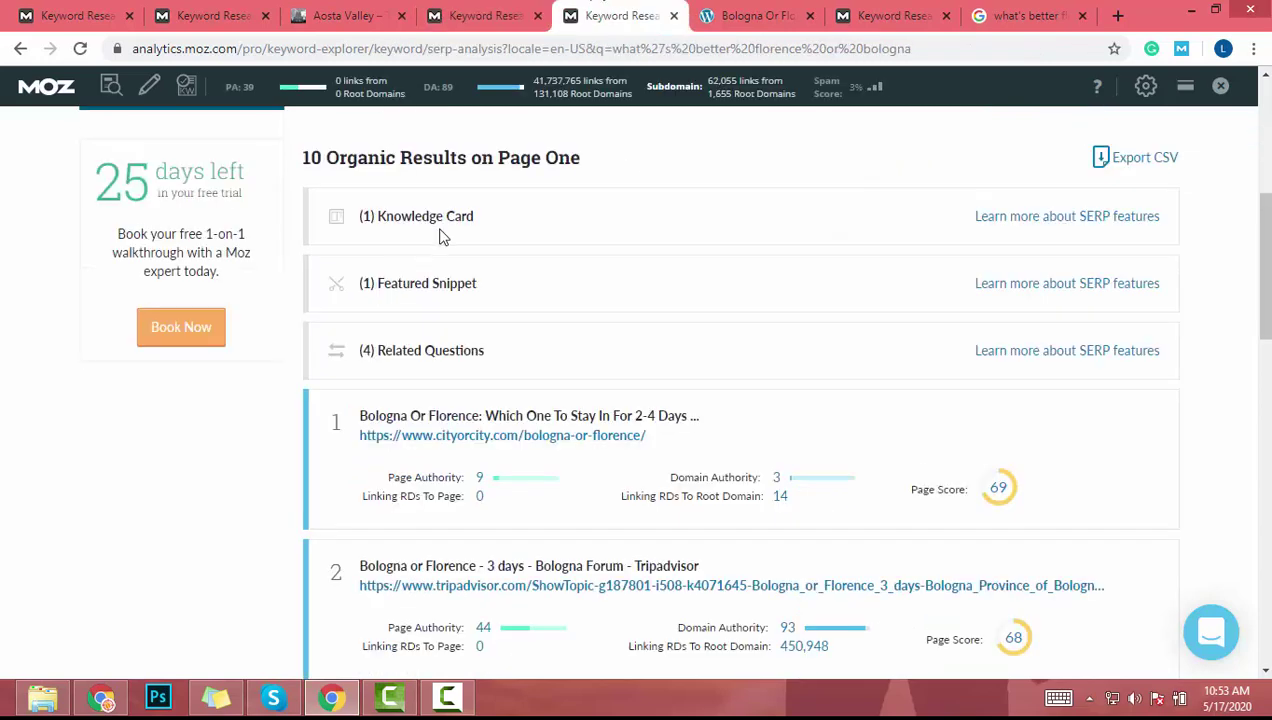
{"action": "scroll", "coordinate": [470, 245], "scroll_direction": "up", "scroll_amount": 3}
{"action": "key", "text": "ctrl+v"}
{"action": "key", "text": "Return"}
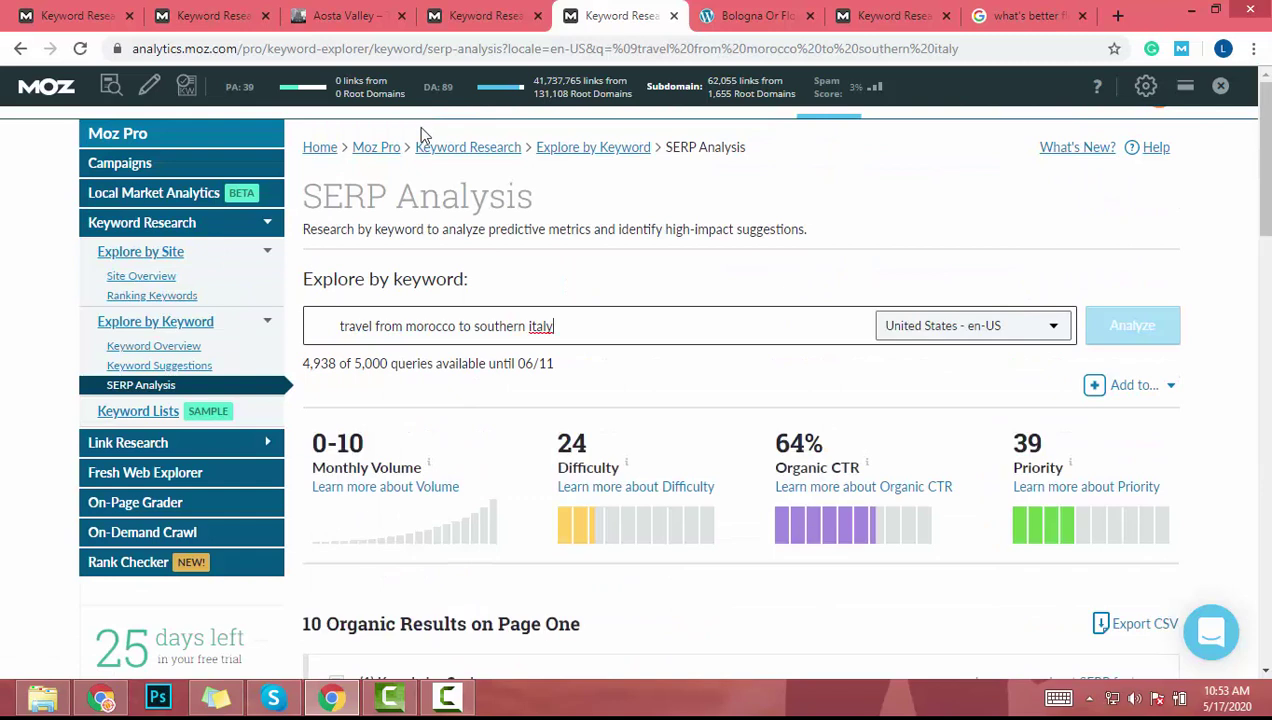
Remove the blank space before "travel from morocco to southern italy" and rerun the SERP analysis.
{"action": "left_click", "coordinate": [343, 327]}
{"action": "key", "text": "BackSpace"}
{"action": "key", "text": "Return"}
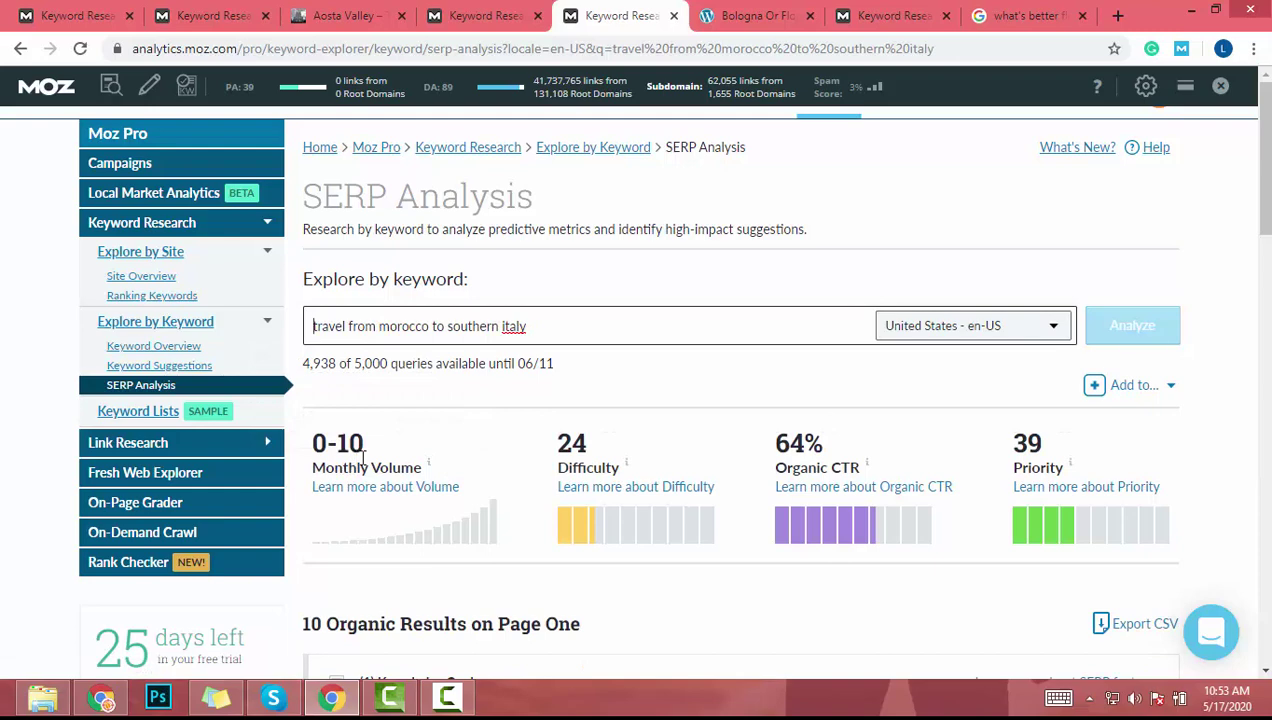
Examine the keyword's metrics, SERP features and the page and domain authority of all the page-one results.
{"action": "scroll", "coordinate": [662, 451], "scroll_direction": "down", "scroll_amount": 2}
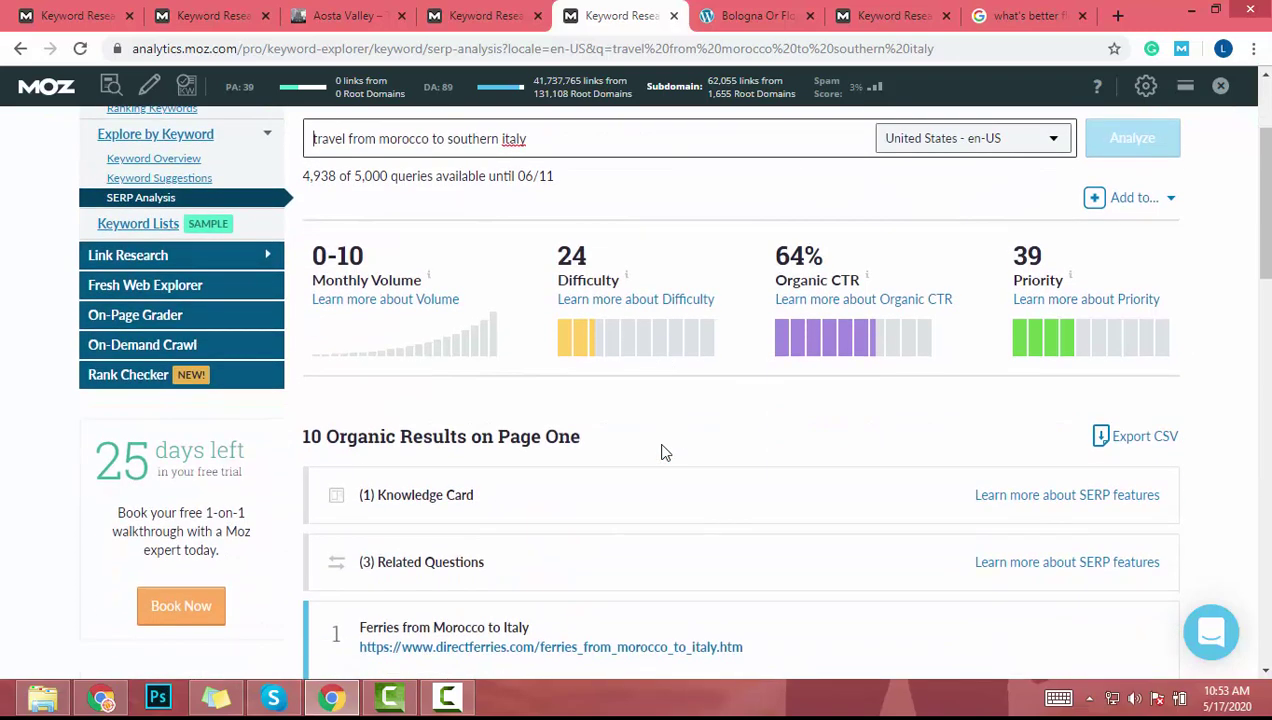
{"action": "scroll", "coordinate": [662, 453], "scroll_direction": "down", "scroll_amount": 3}
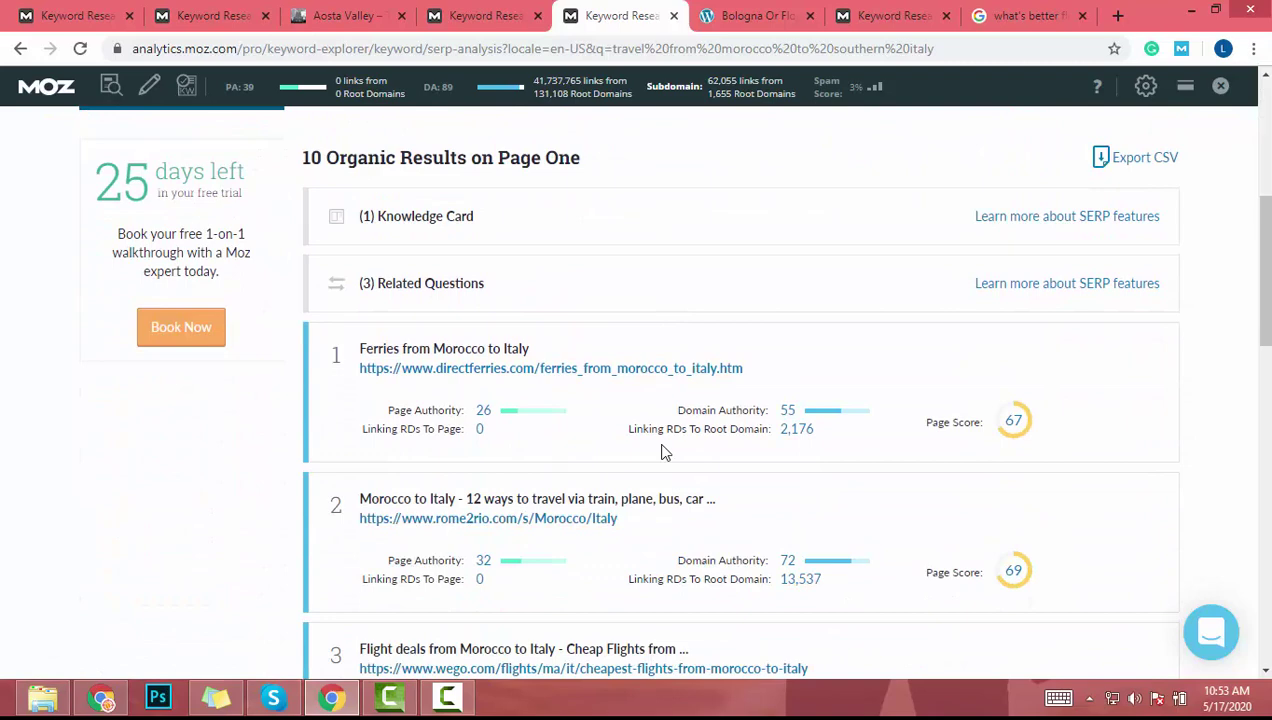
{"action": "scroll", "coordinate": [668, 430], "scroll_direction": "down", "scroll_amount": 1}
{"action": "scroll", "coordinate": [787, 445], "scroll_direction": "down", "scroll_amount": 10}
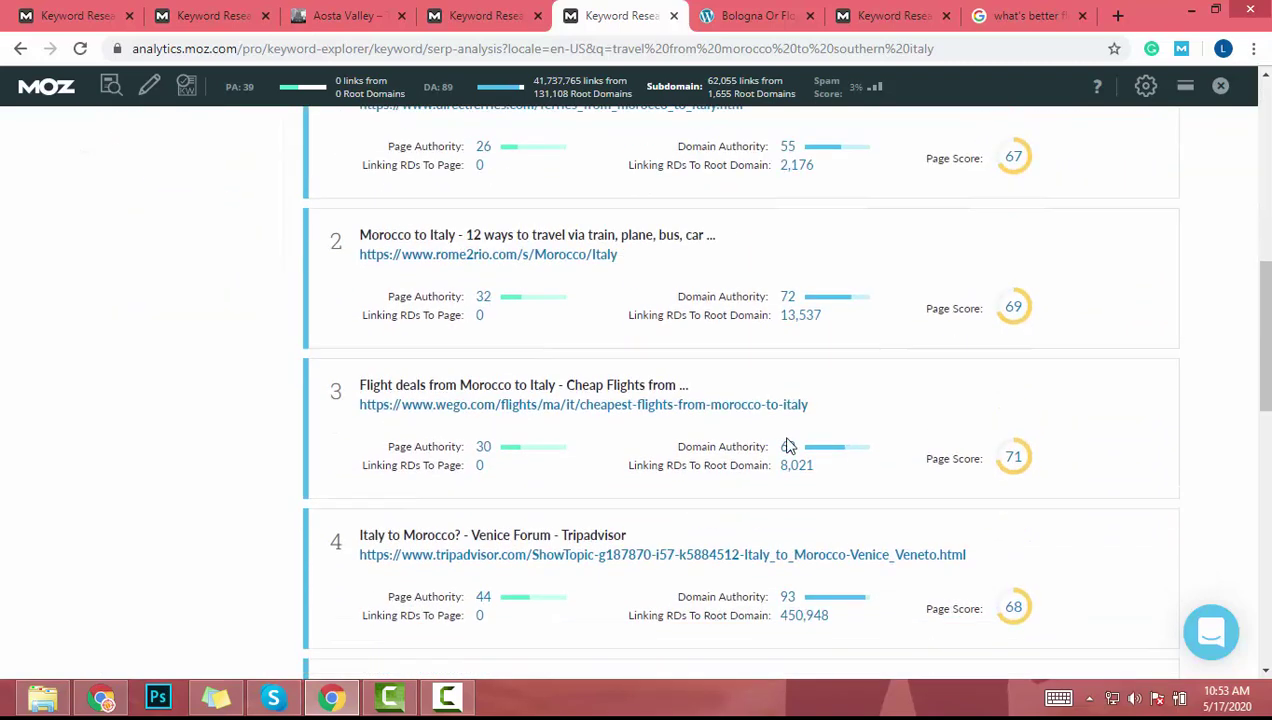
{"action": "scroll", "coordinate": [787, 445], "scroll_direction": "down", "scroll_amount": 3}
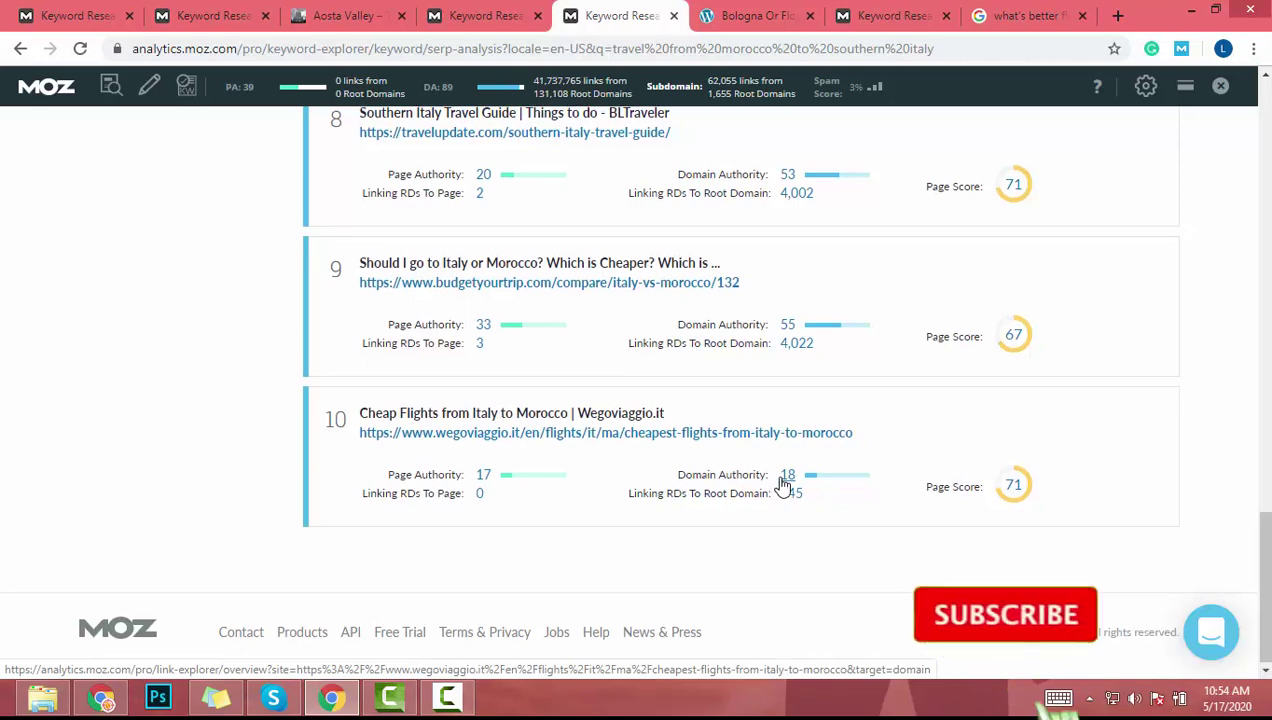
Go through the ranked pages again, comparing their titles, domain authority and linking root domains, and return to the keyword metrics.
{"action": "scroll", "coordinate": [783, 486], "scroll_direction": "up", "scroll_amount": 8}
{"action": "scroll", "coordinate": [783, 486], "scroll_direction": "up", "scroll_amount": 4}
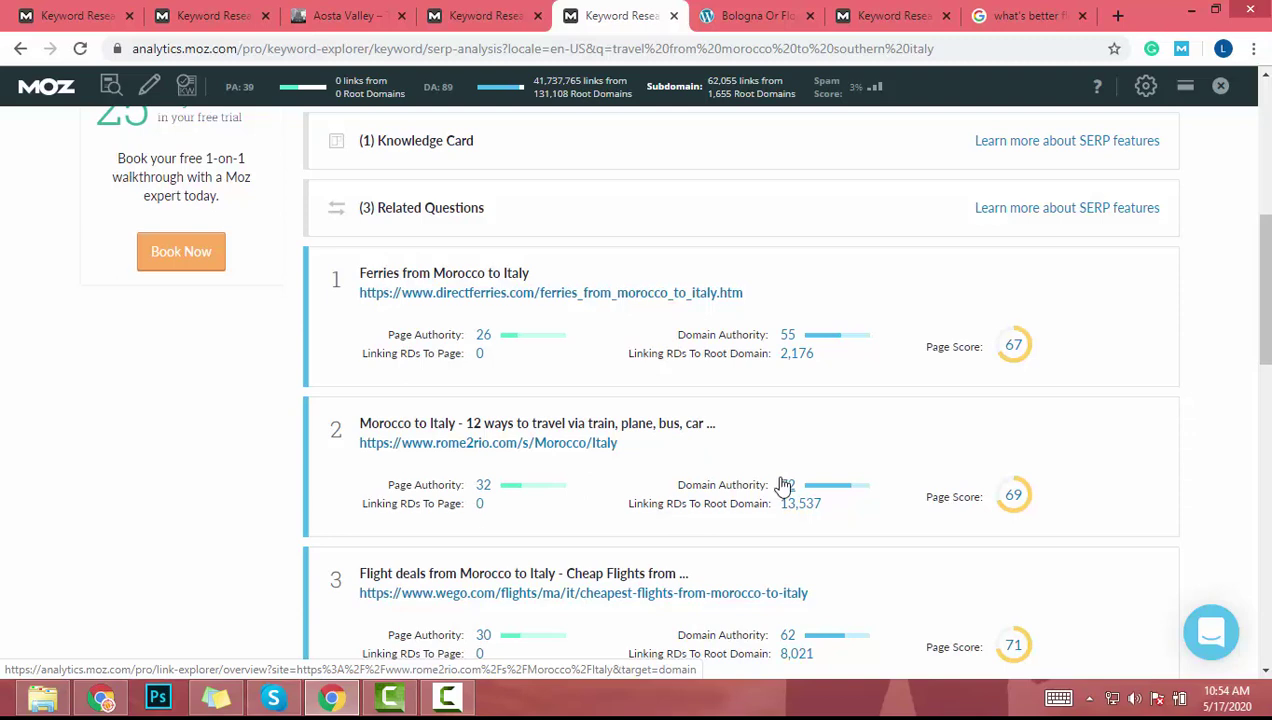
{"action": "scroll", "coordinate": [785, 484], "scroll_direction": "up", "scroll_amount": 1}
{"action": "scroll", "coordinate": [784, 484], "scroll_direction": "down", "scroll_amount": 3}
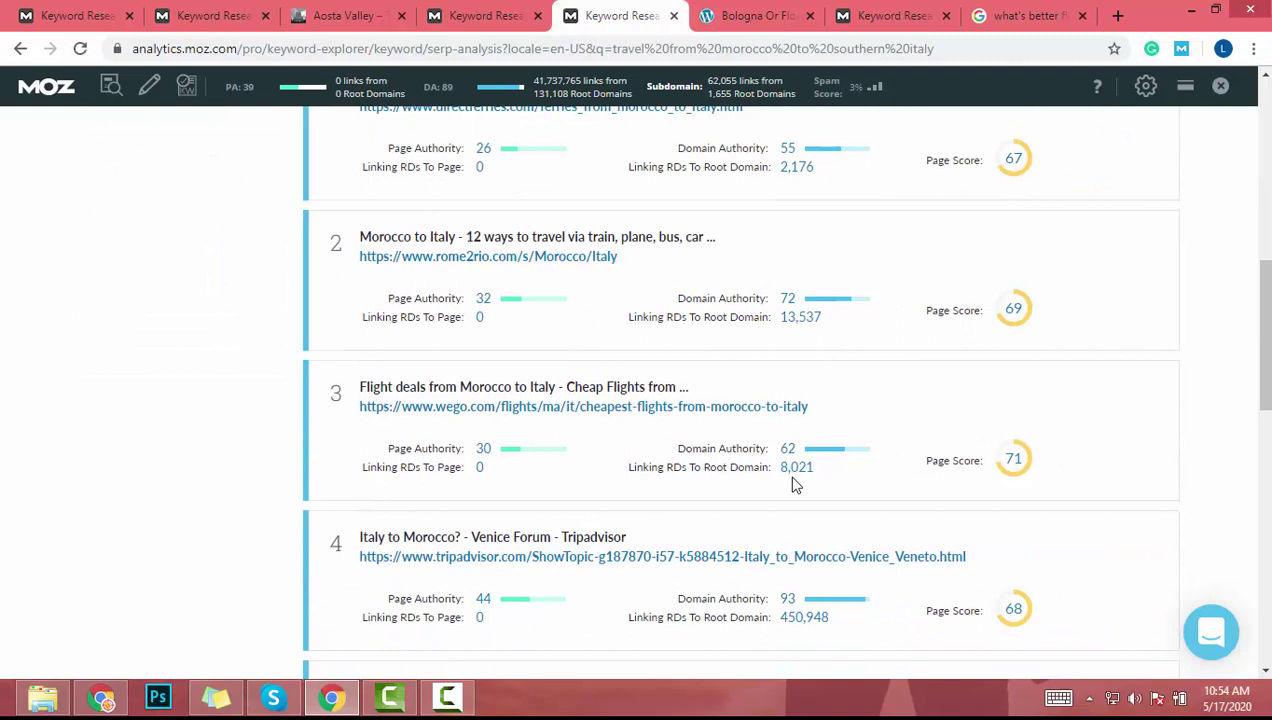
{"action": "scroll", "coordinate": [795, 484], "scroll_direction": "down", "scroll_amount": 2}
{"action": "scroll", "coordinate": [795, 485], "scroll_direction": "down", "scroll_amount": 4}
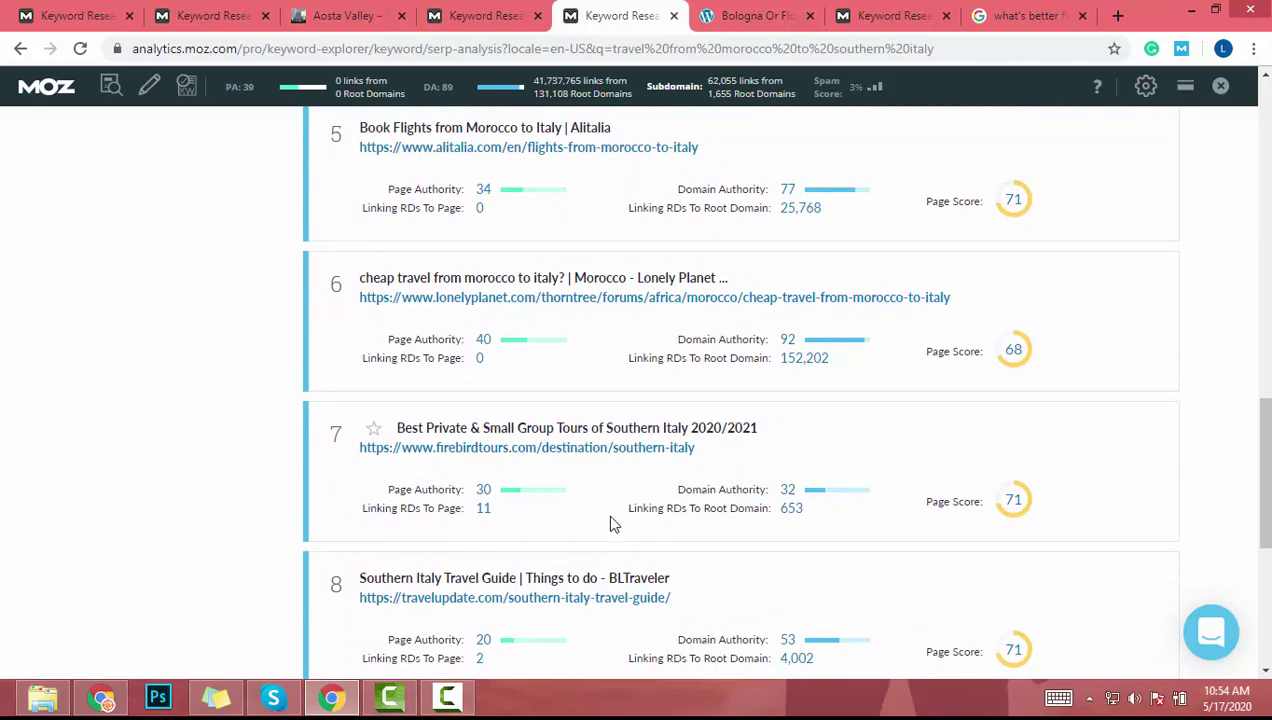
{"action": "scroll", "coordinate": [767, 484], "scroll_direction": "down", "scroll_amount": 1}
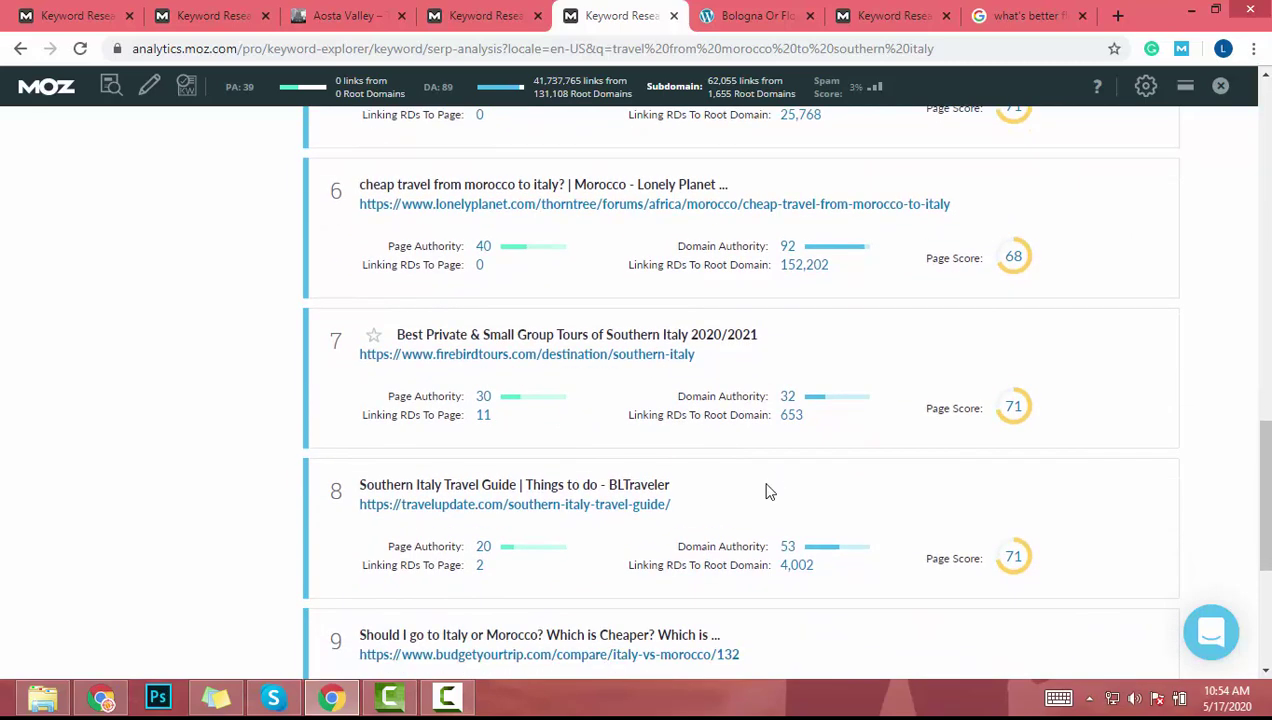
{"action": "scroll", "coordinate": [767, 484], "scroll_direction": "up", "scroll_amount": 15}
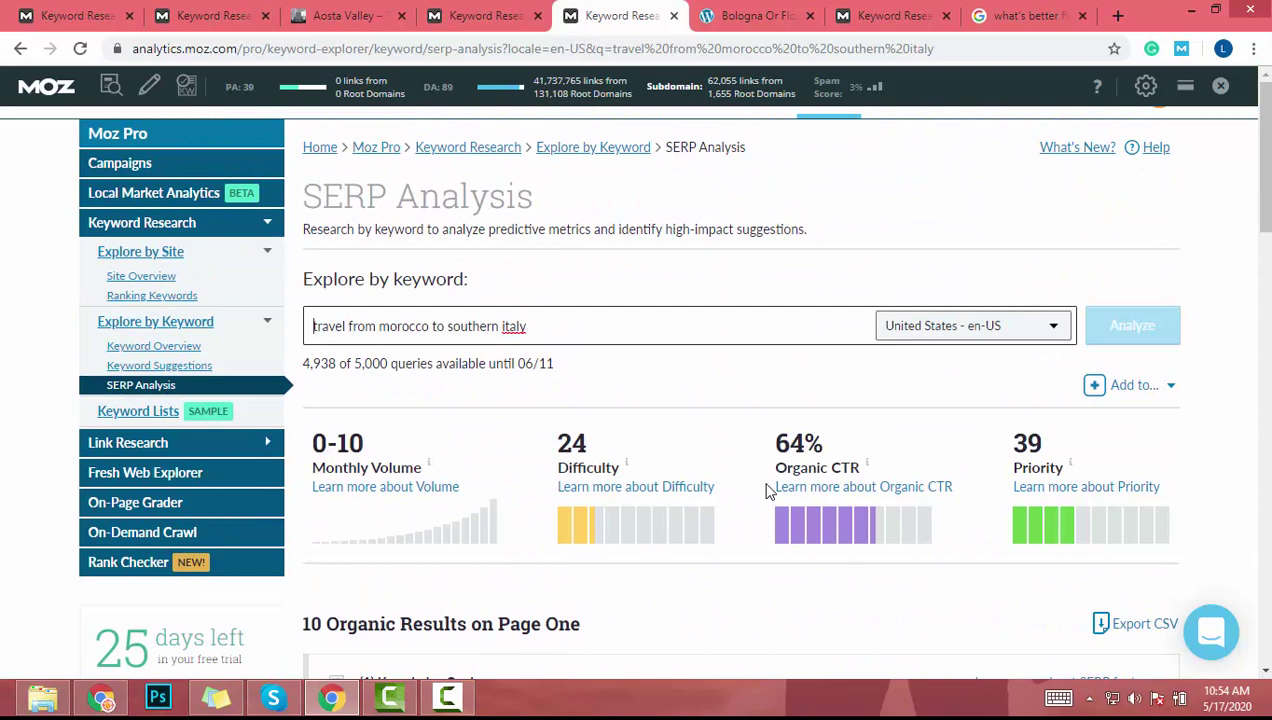